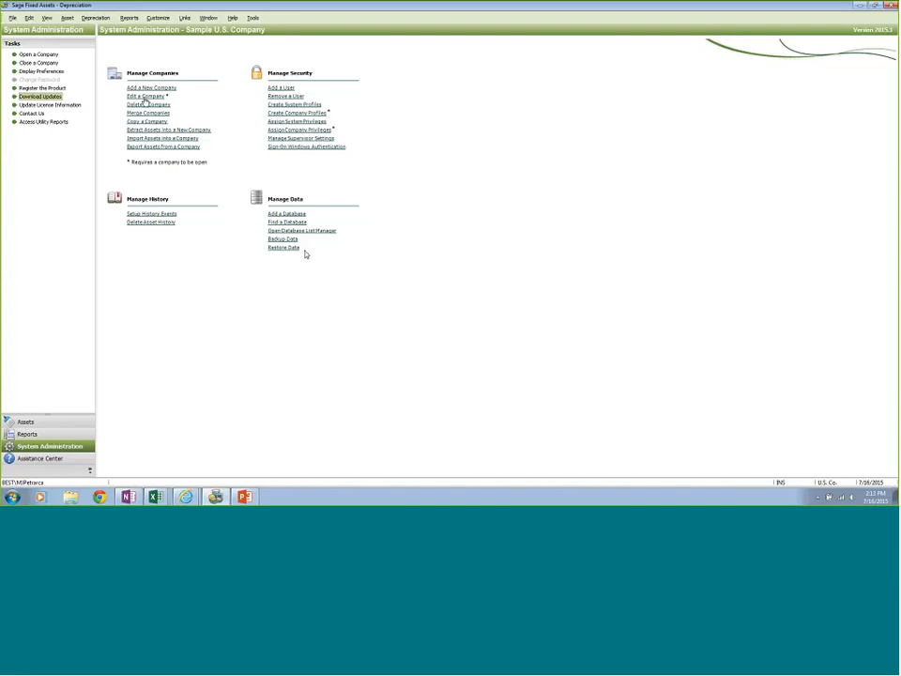
Review the company setup of Sample U.S. Company, including Transfer By choices, short years, book overrides, contact information and notes, without saving changes.
click(145, 96)
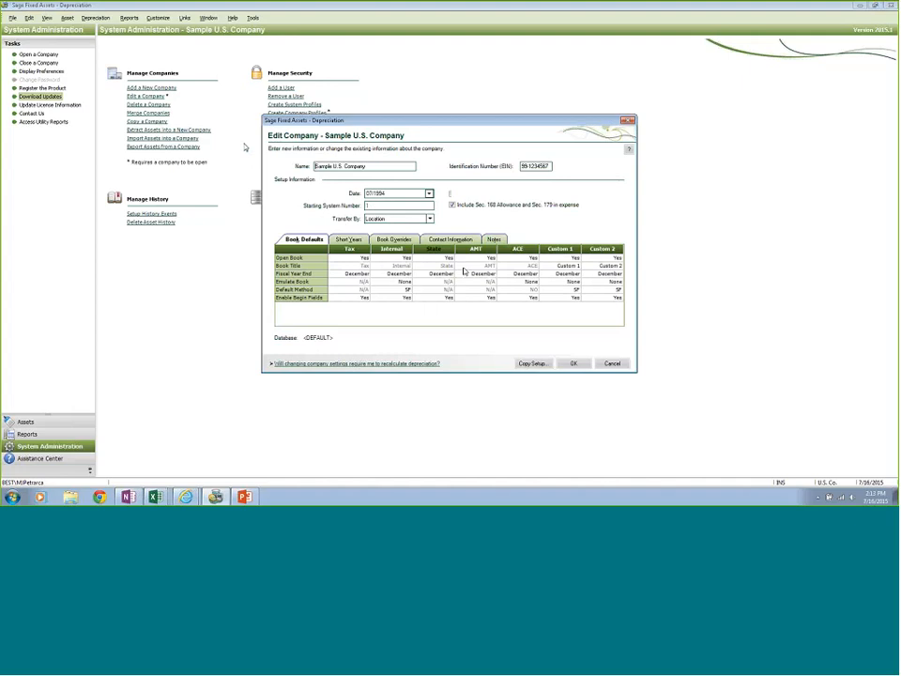
click(394, 166)
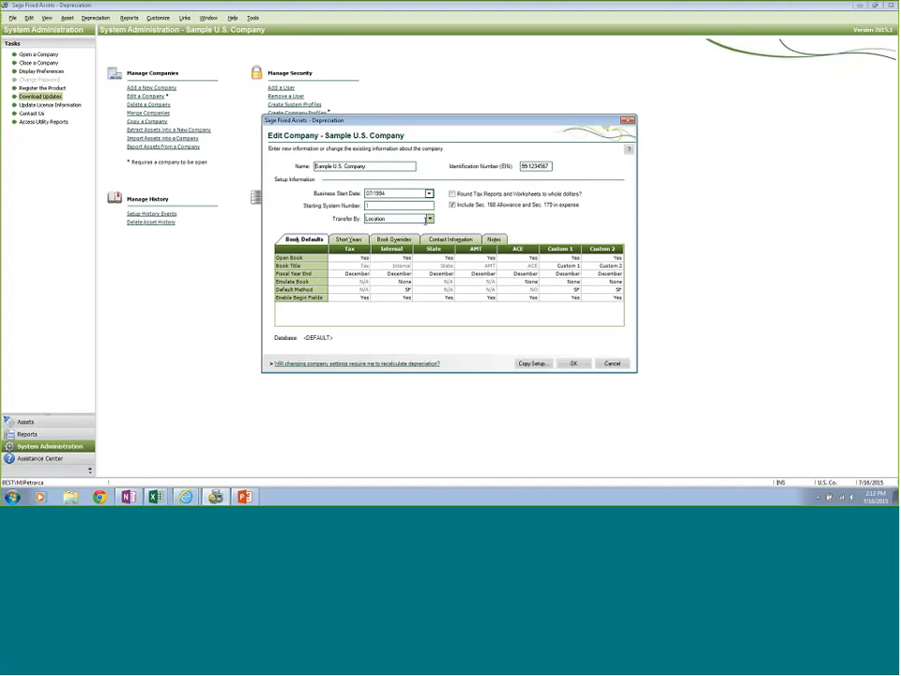
click(428, 219)
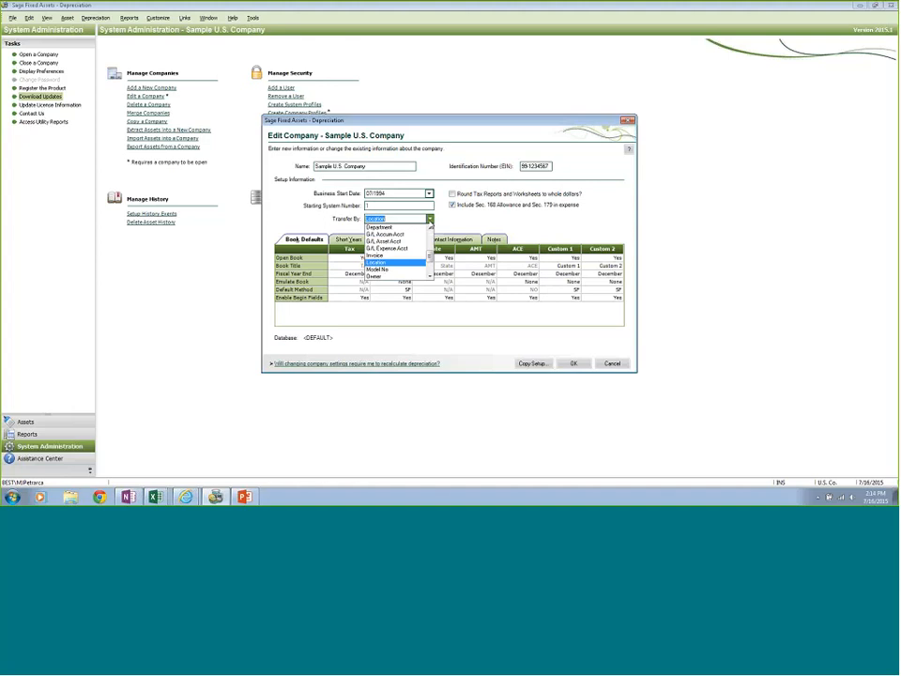
click(461, 219)
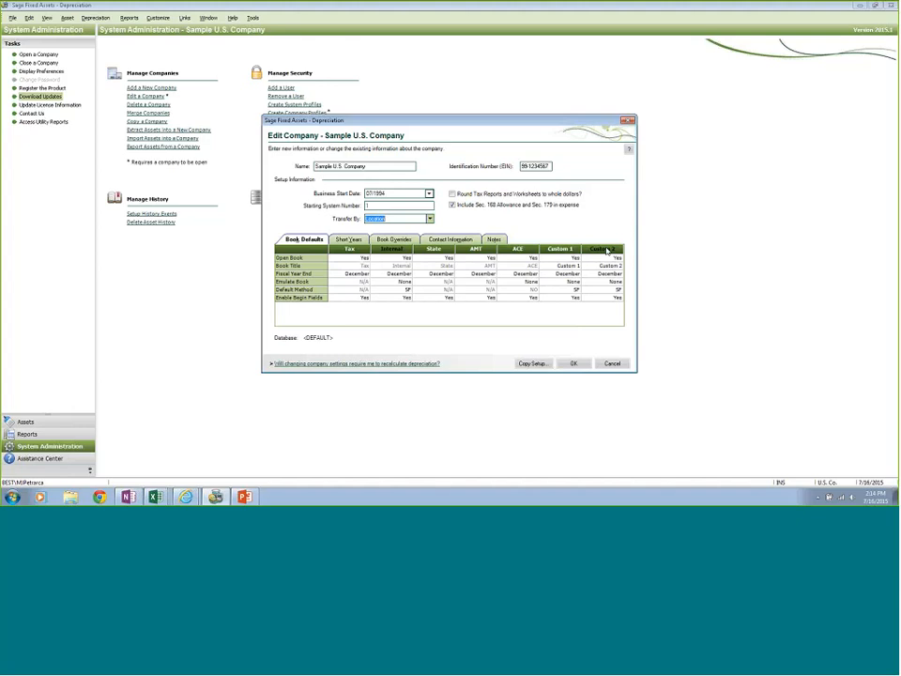
click(348, 238)
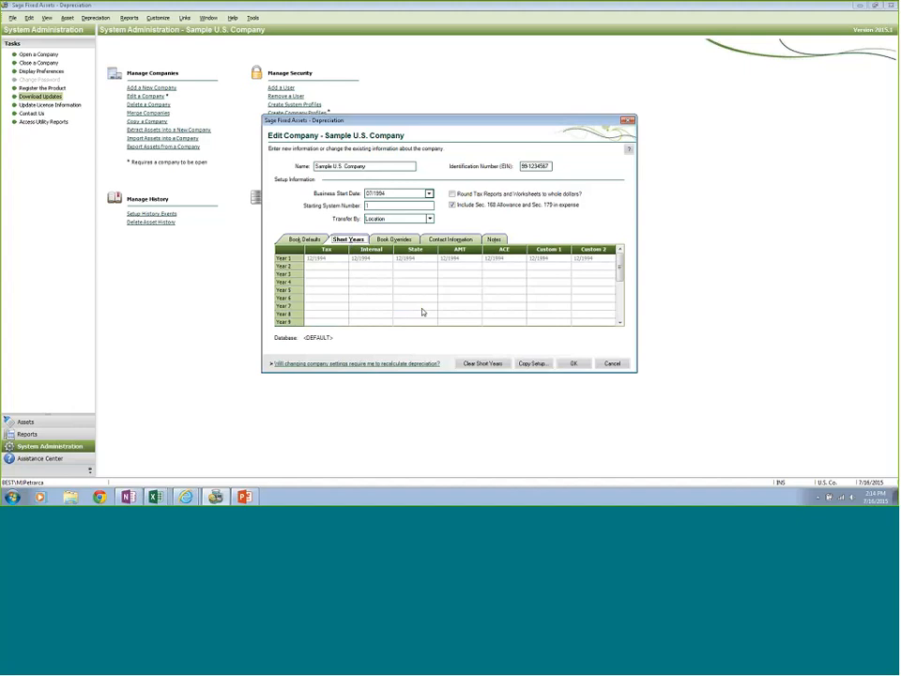
click(407, 241)
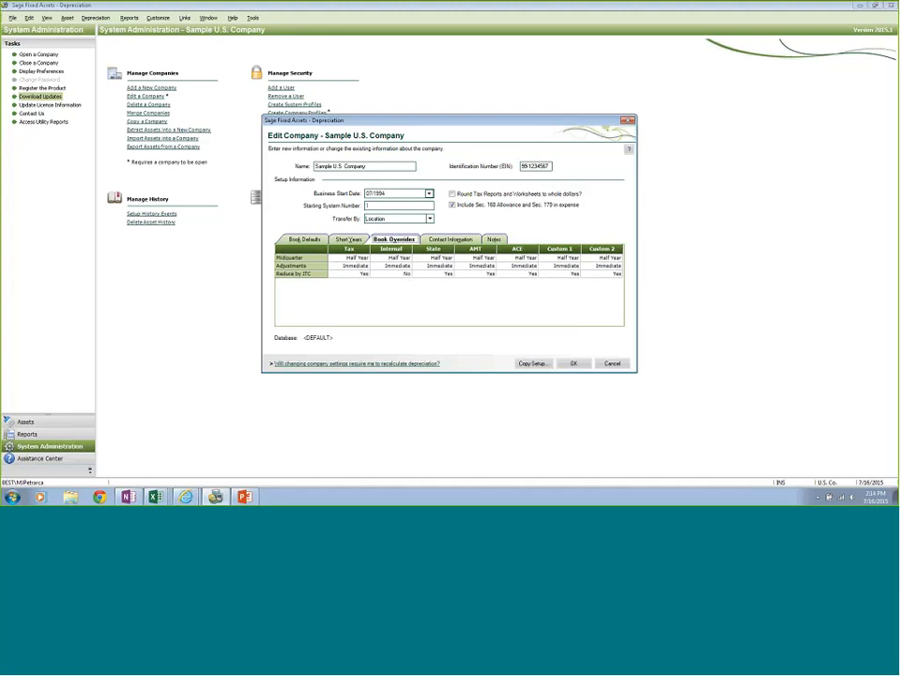
click(452, 240)
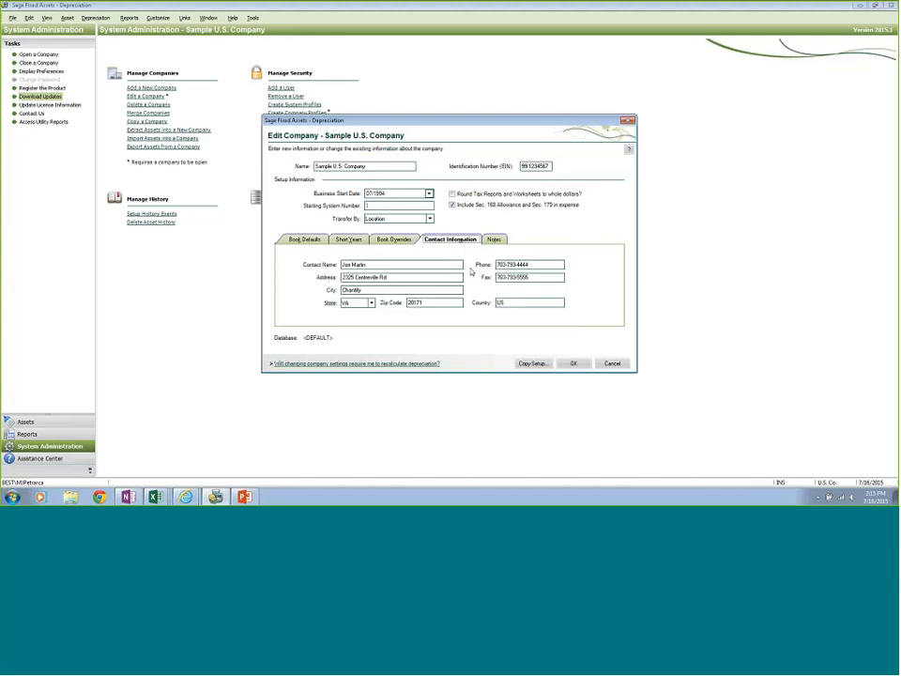
click(495, 239)
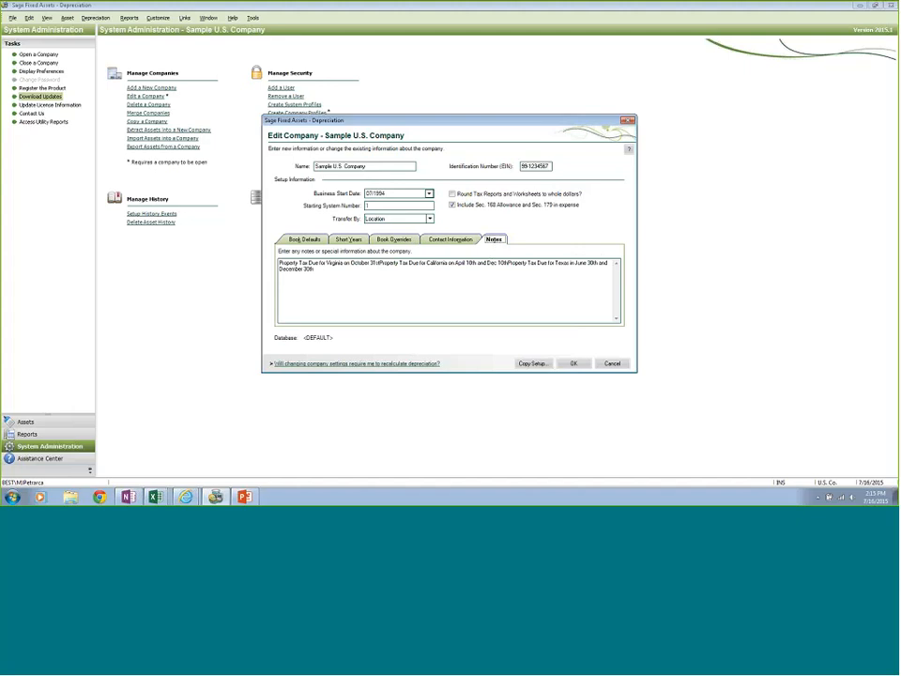
click(613, 363)
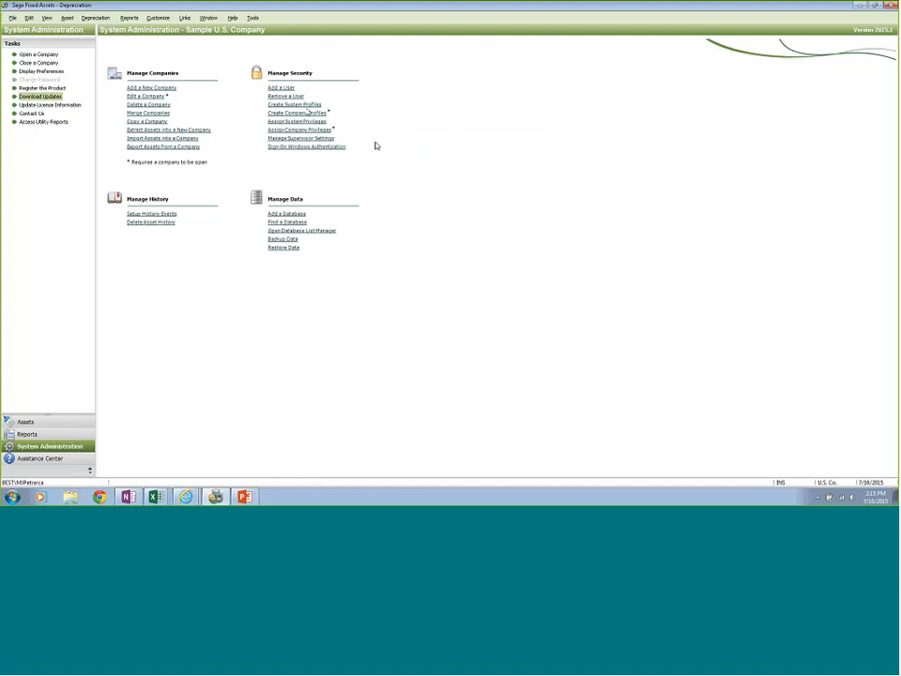
Examine the security levels of the default company profile without saving changes.
click(300, 114)
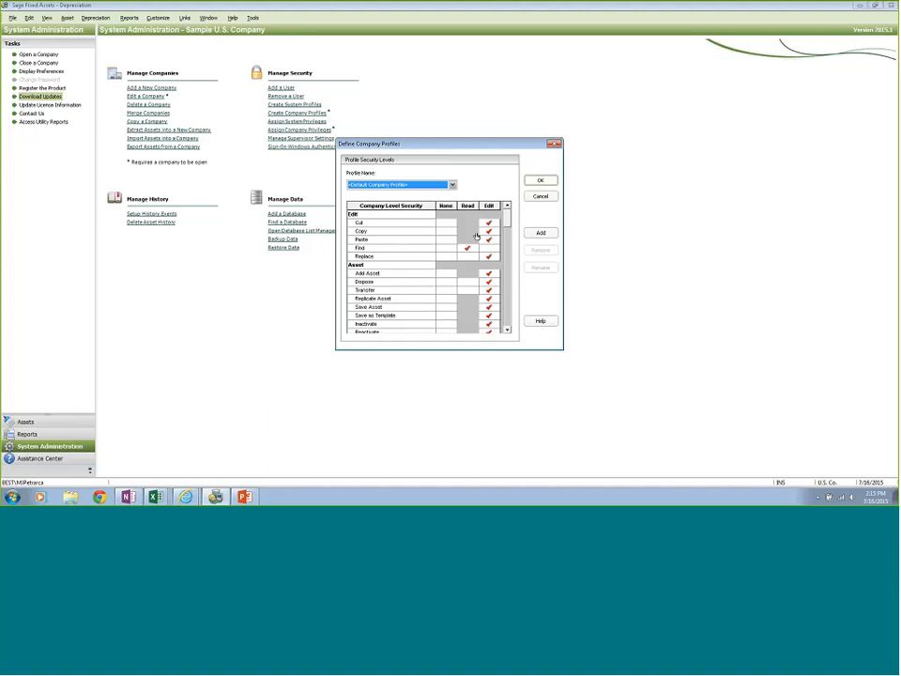
click(543, 197)
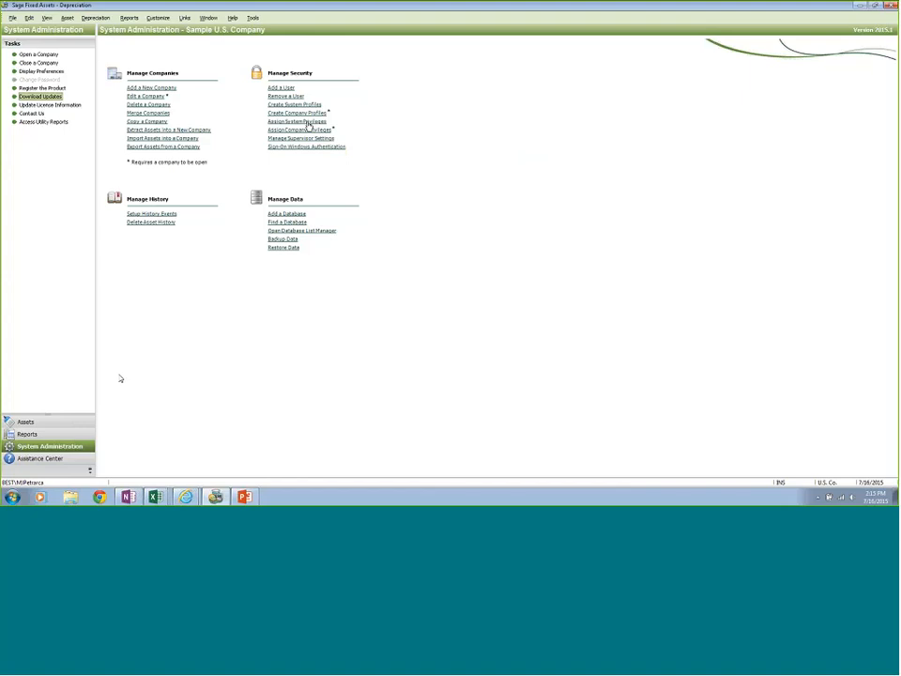
Sort the asset list by location and back by system number, and move the Acquisition Date column directly after Department.
click(26, 423)
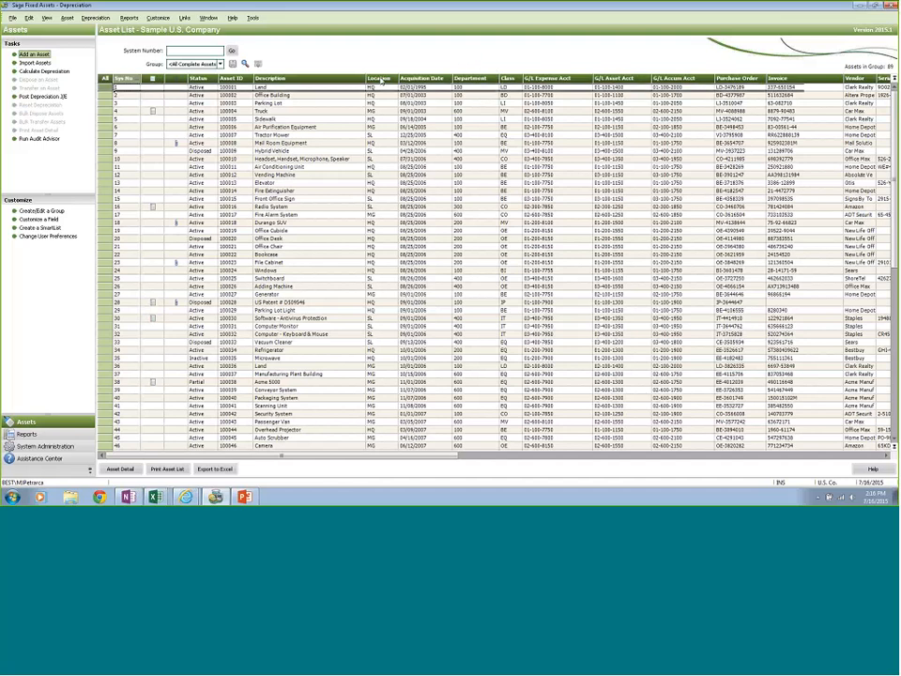
click(383, 79)
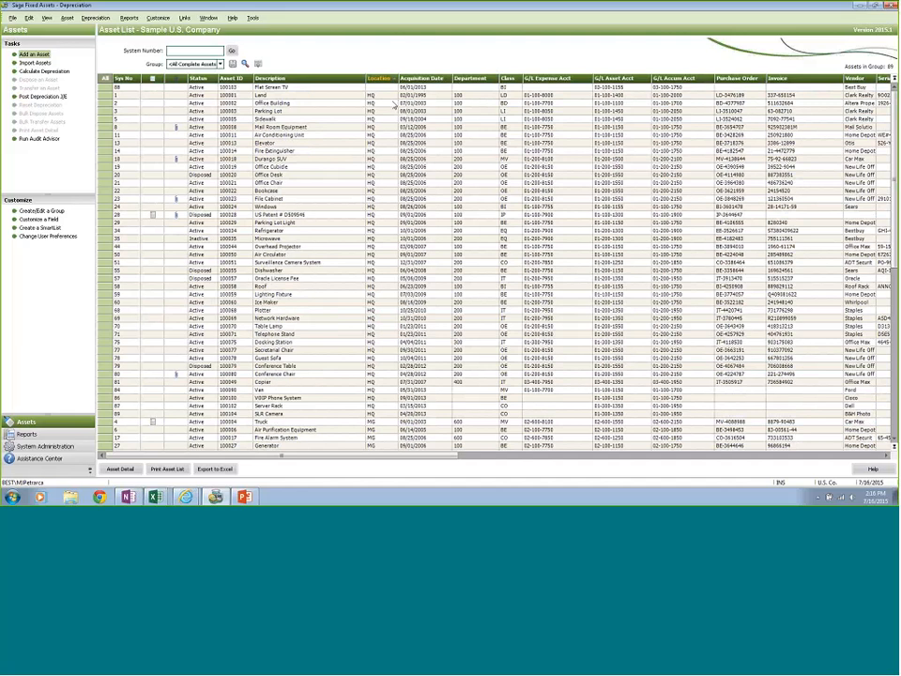
click(375, 78)
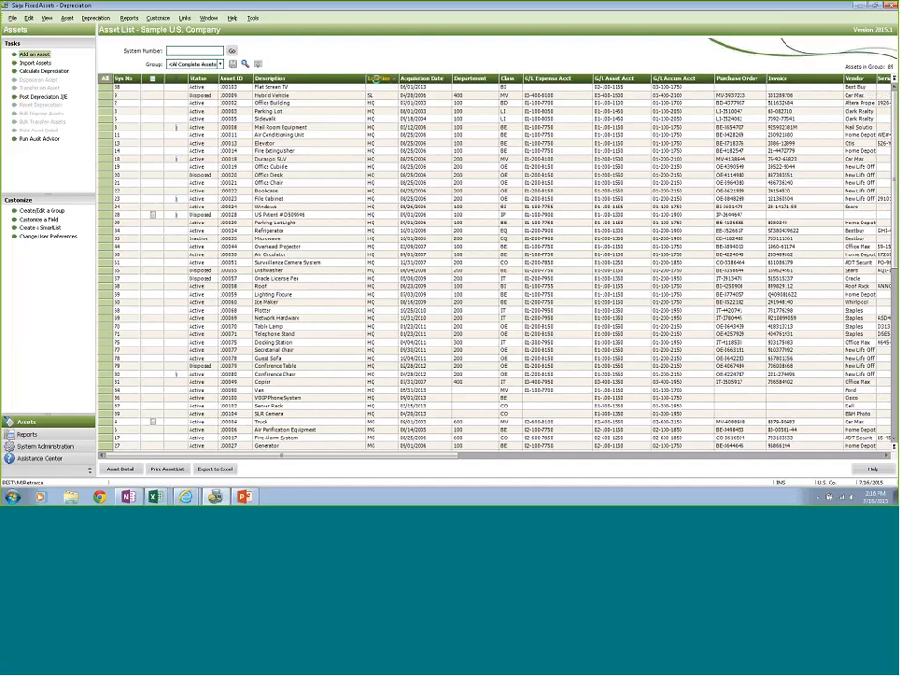
click(127, 80)
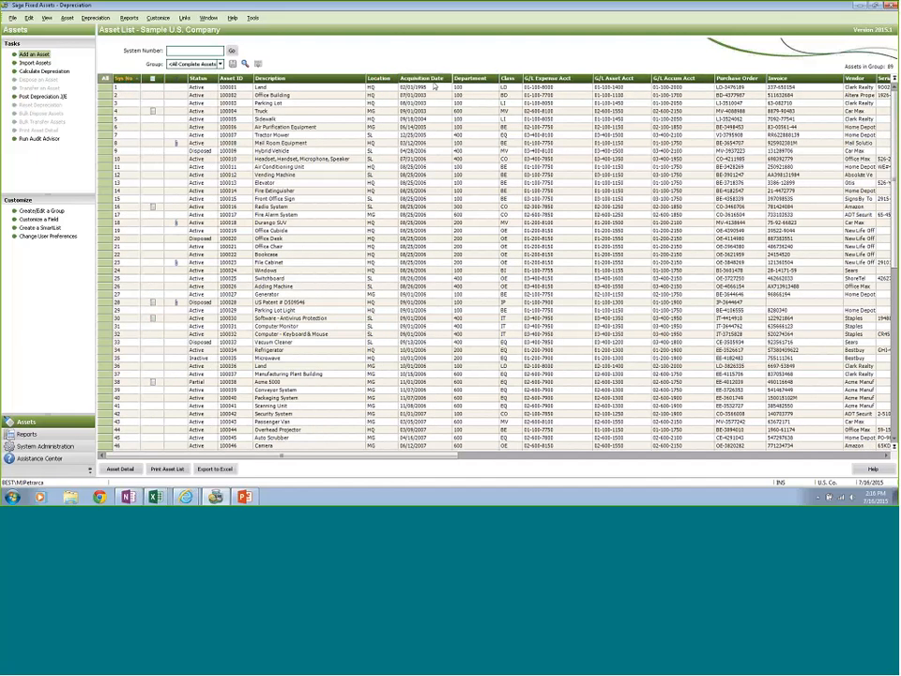
drag(422, 78, 513, 87)
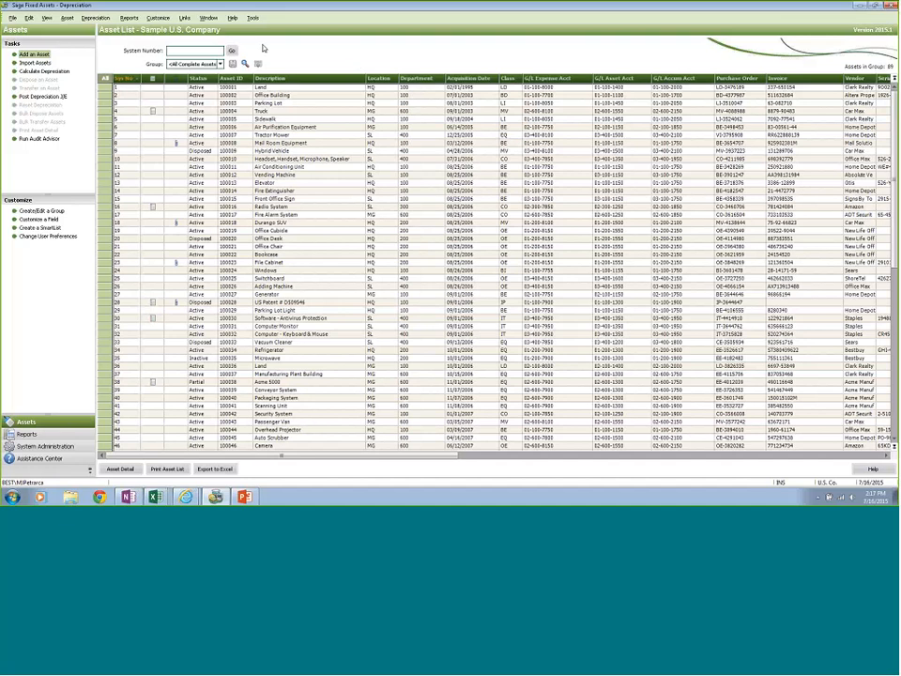
Look over the field customization settings and the custom field columns at the far end of the asset list.
click(158, 18)
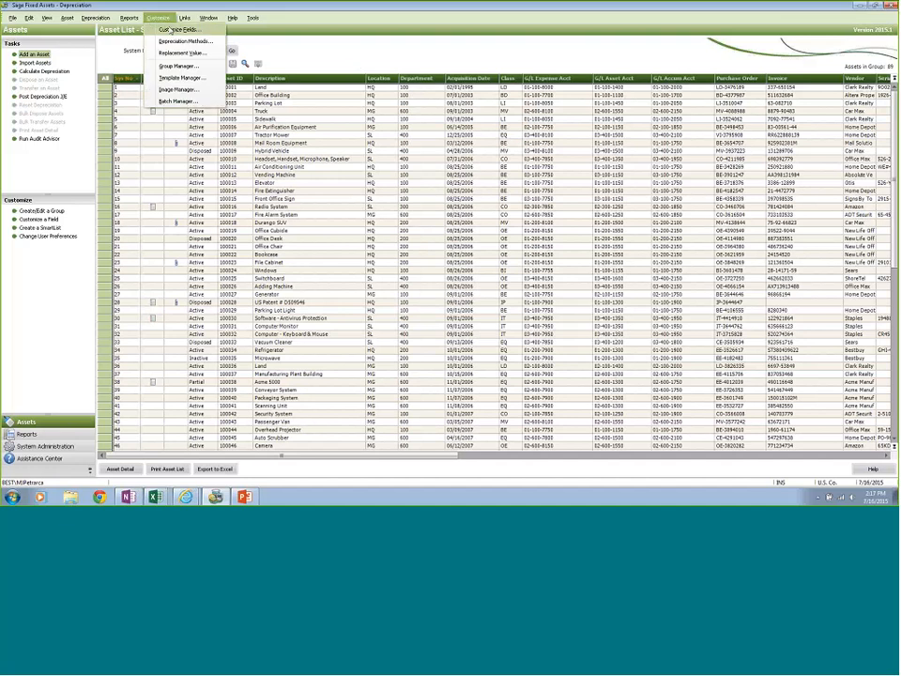
click(169, 29)
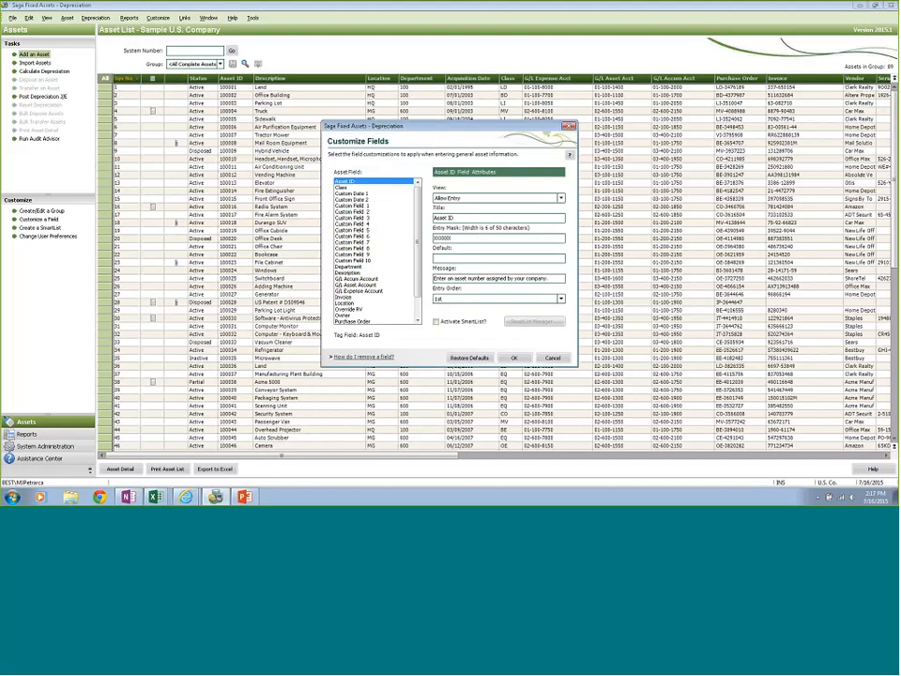
click(553, 357)
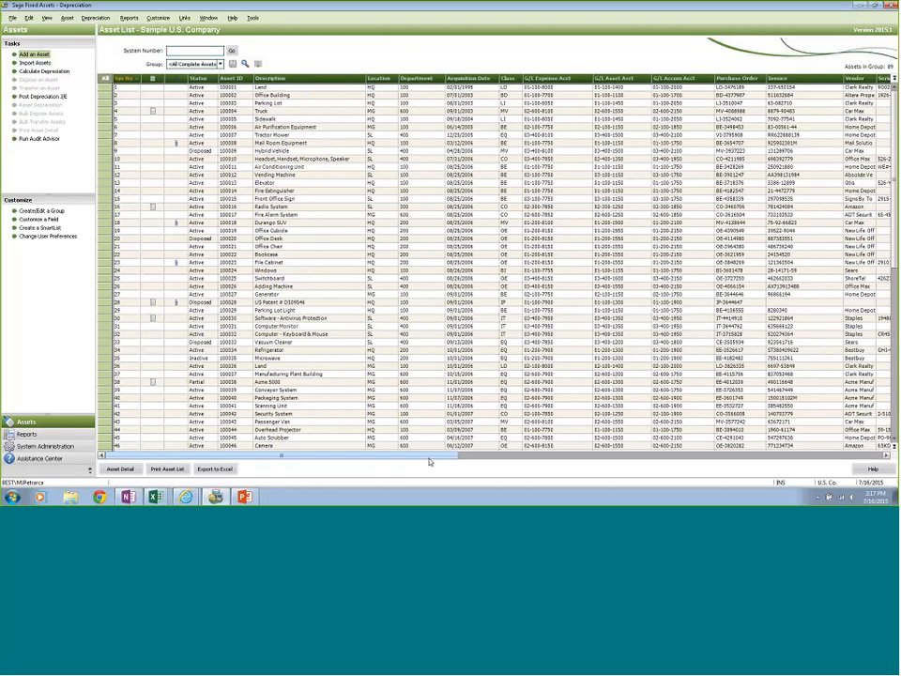
drag(428, 460, 824, 458)
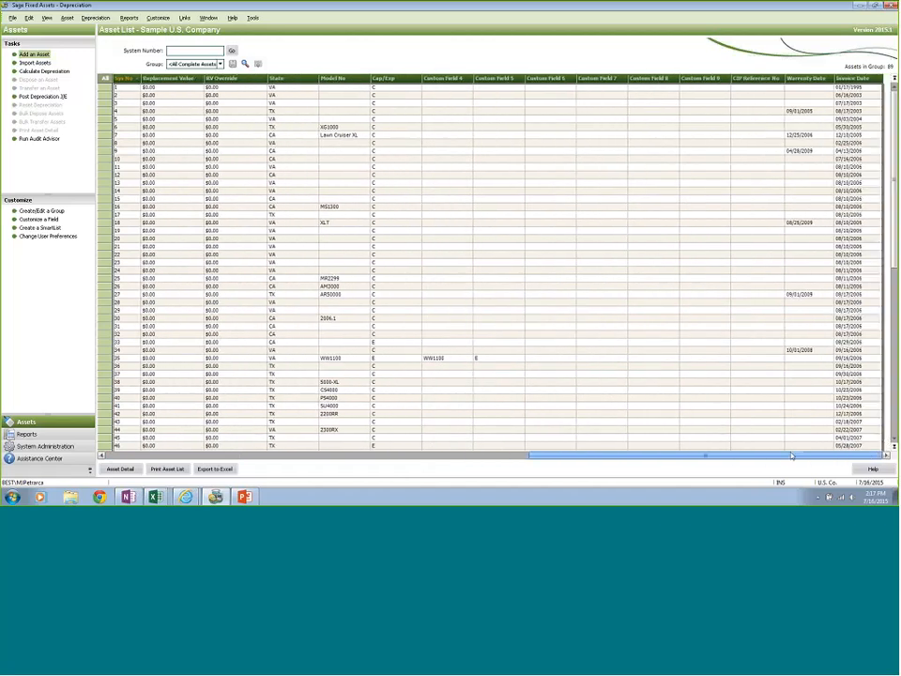
drag(483, 455, 128, 455)
Add the entry MD with the description Maryland to the SmartList of Custom Field 1 (State).
click(158, 18)
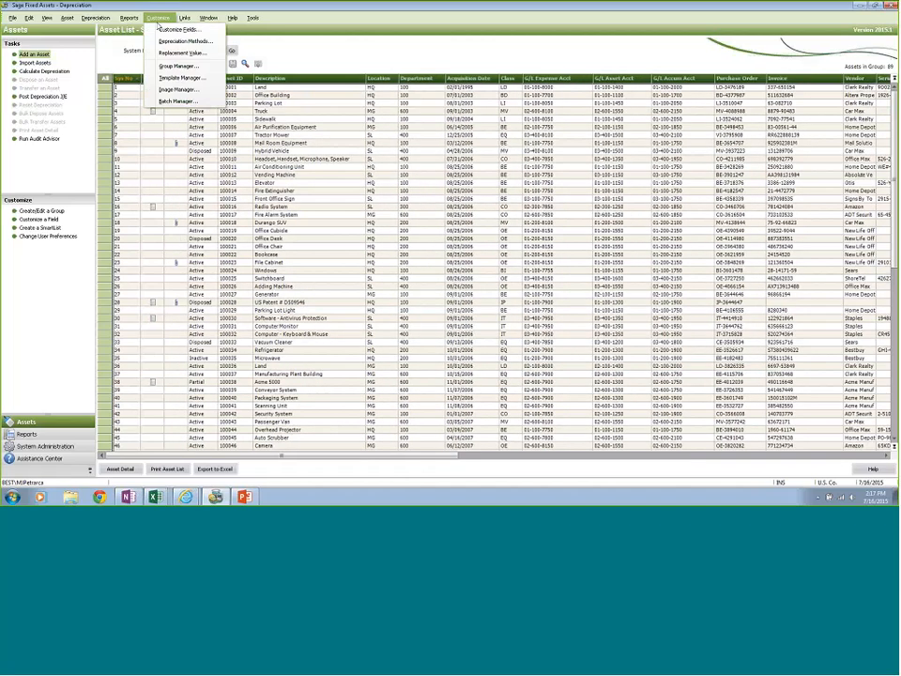
click(160, 31)
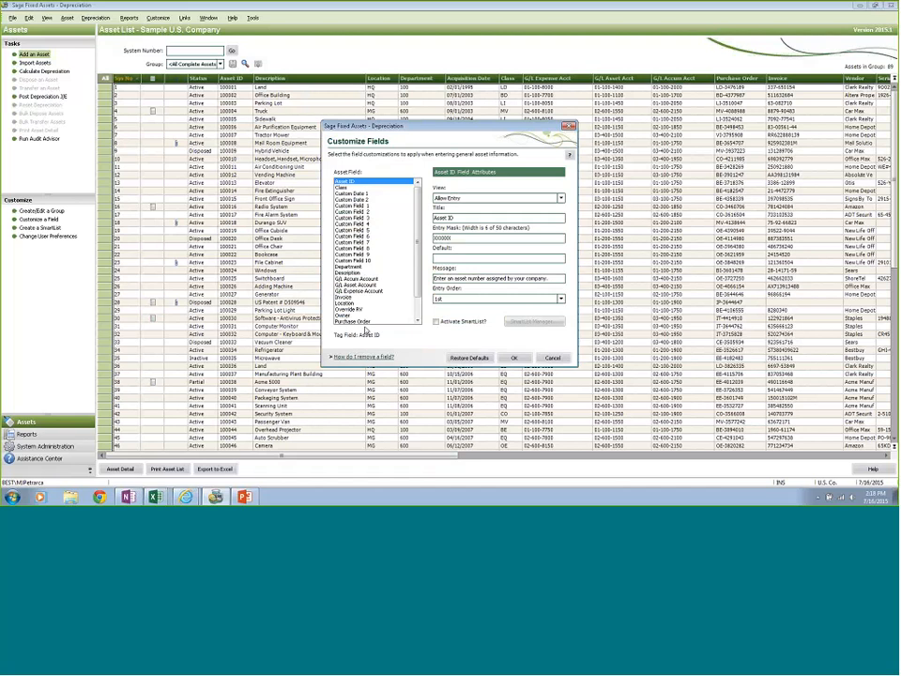
click(361, 211)
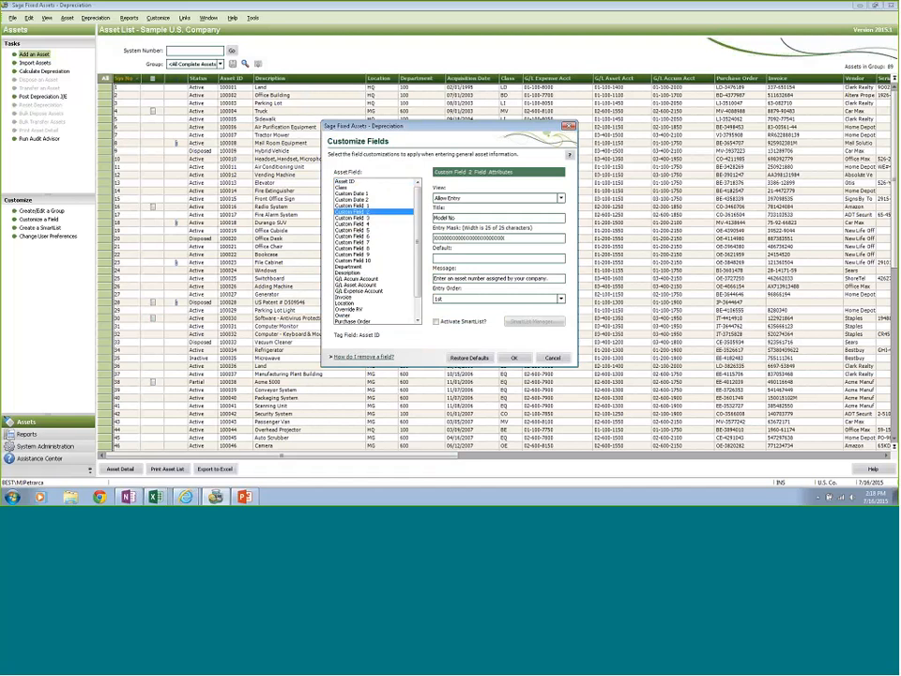
click(362, 205)
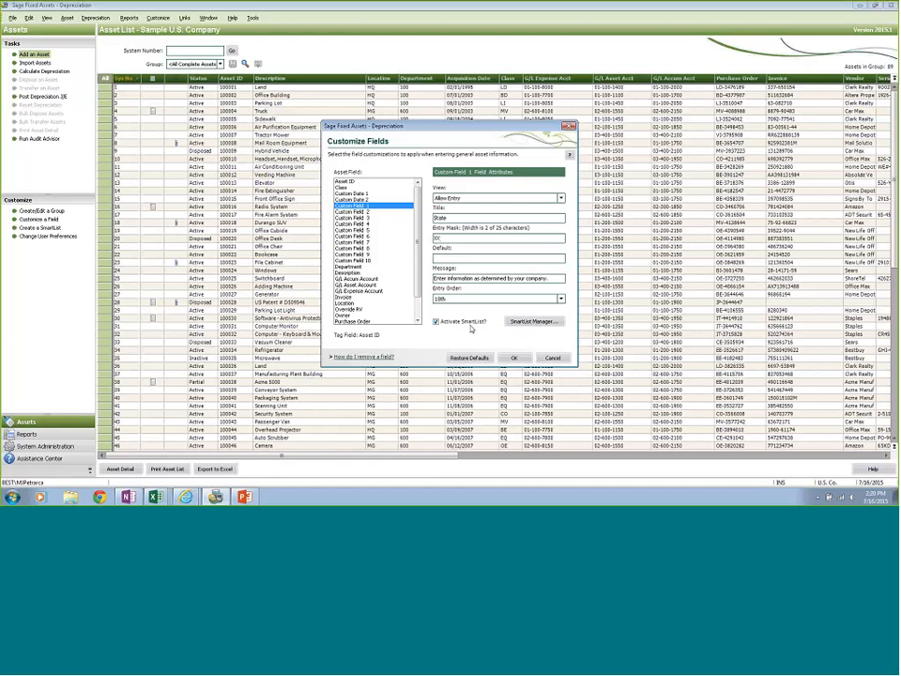
click(533, 321)
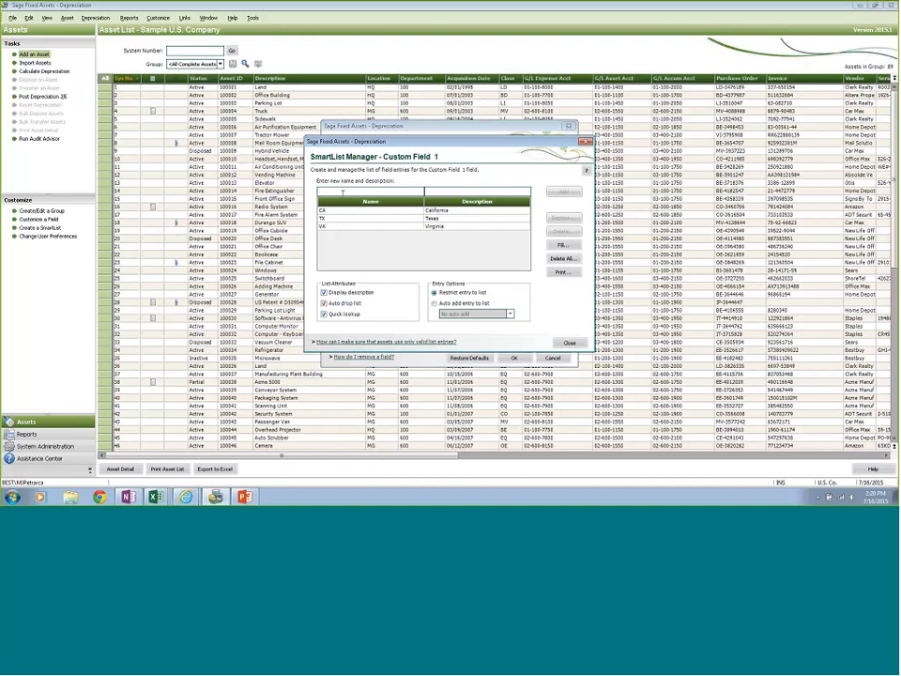
click(342, 192)
text(MD)
key(Tab)
text(Maryland)
key(Return)
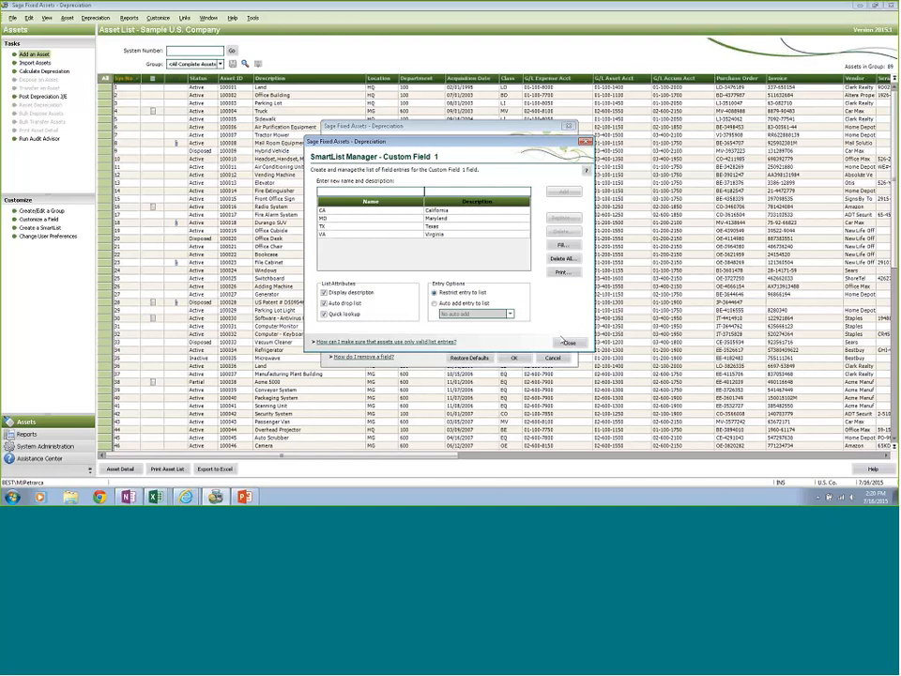
click(569, 343)
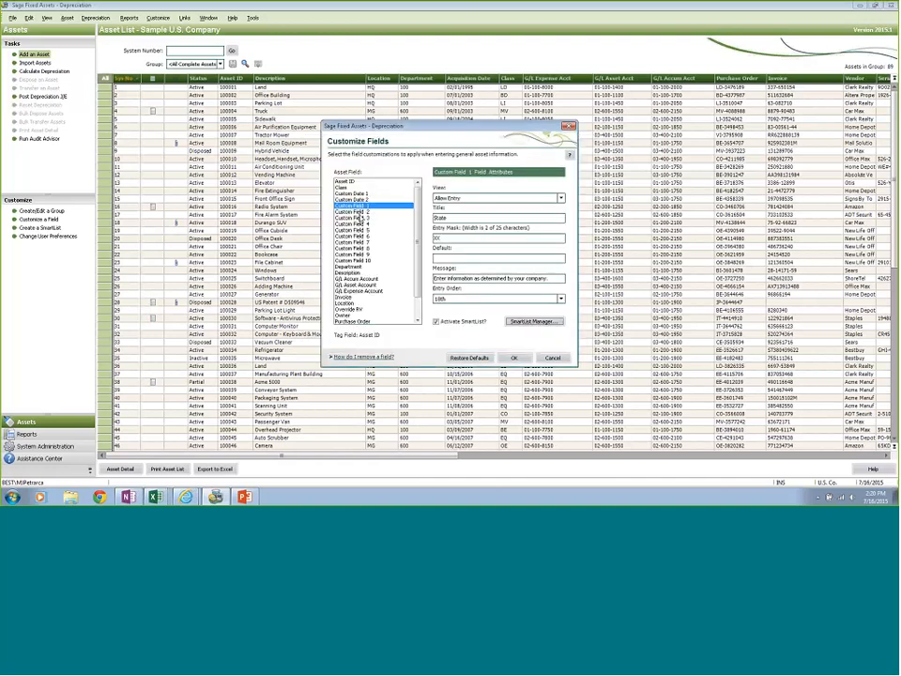
Activate the SmartList for Custom Field 2 (Model No), fill it from the existing asset values, and save the field customizations.
click(361, 212)
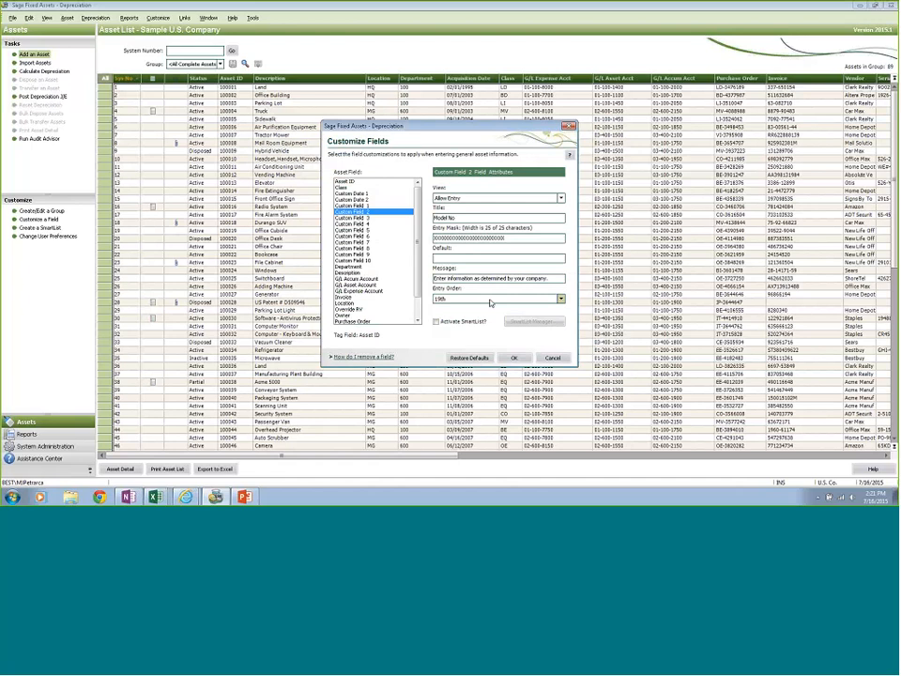
click(437, 322)
click(531, 321)
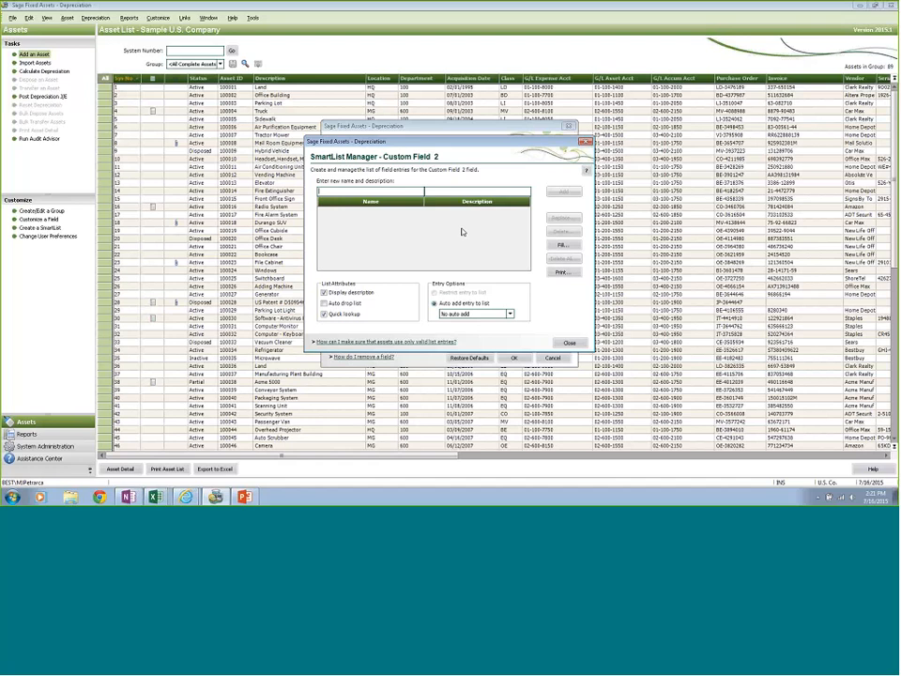
click(563, 246)
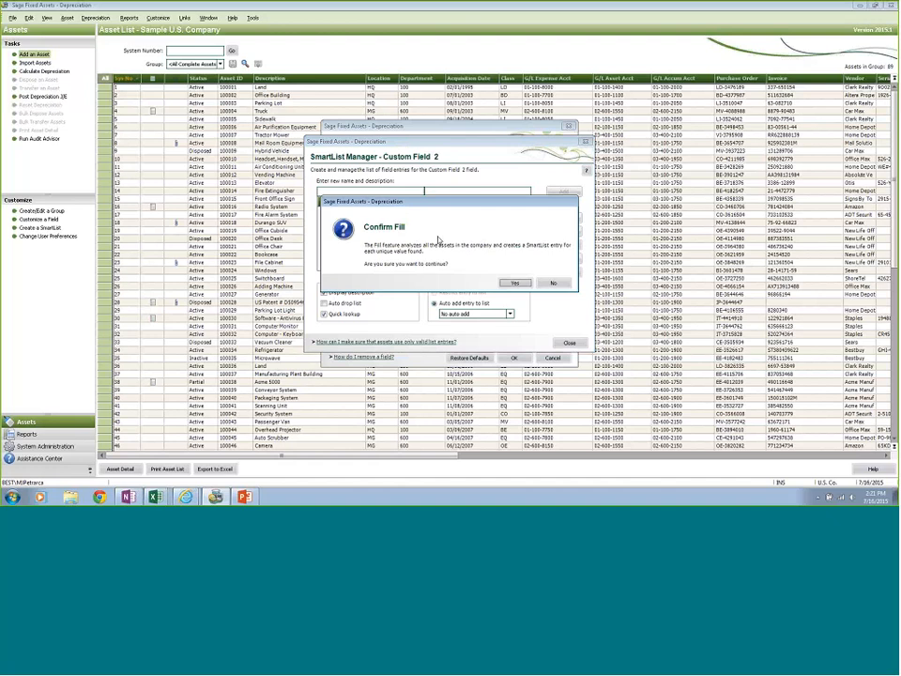
click(511, 284)
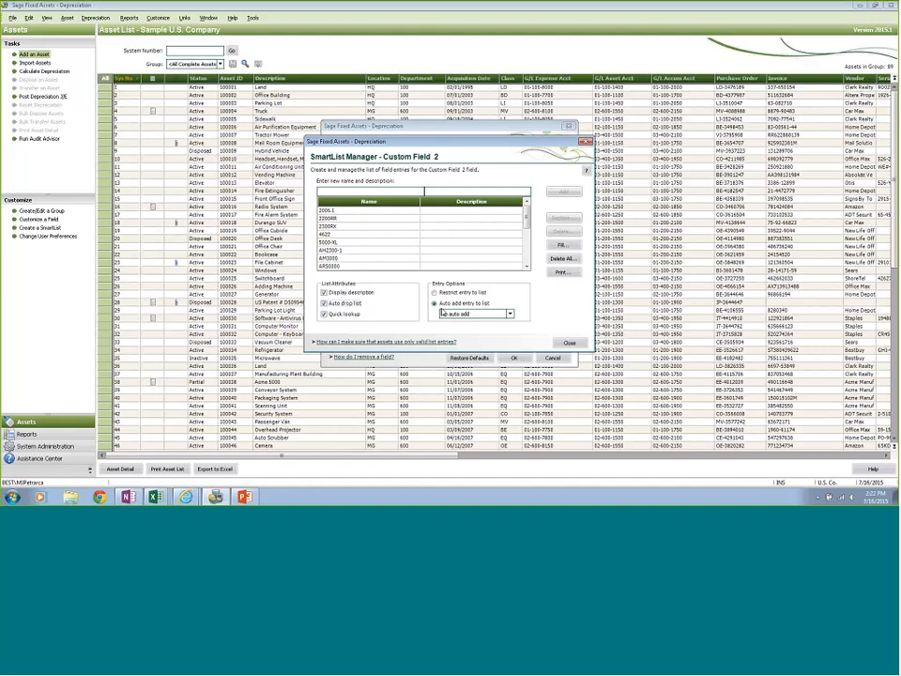
click(569, 342)
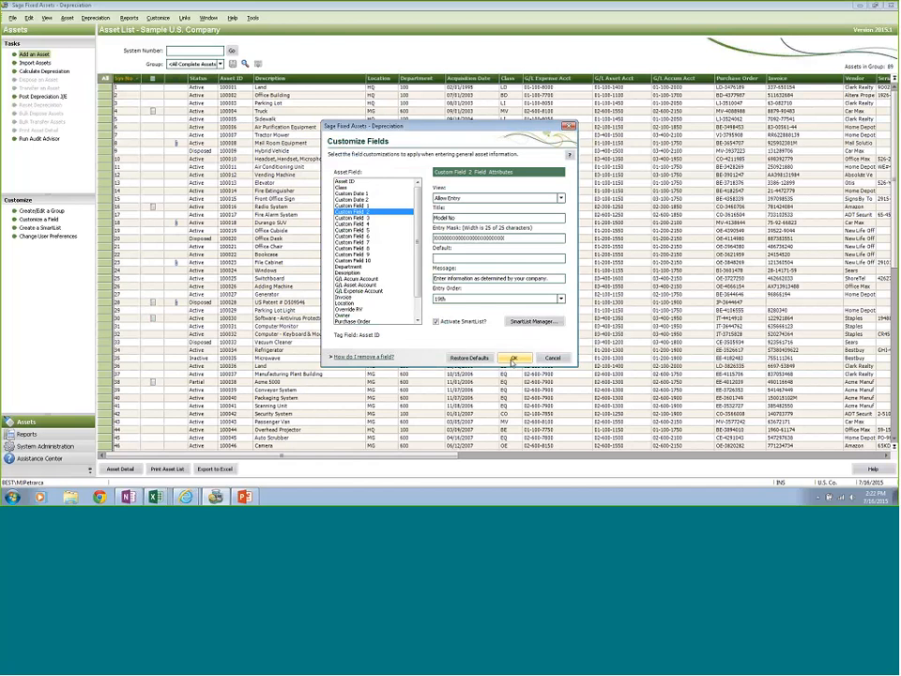
click(513, 358)
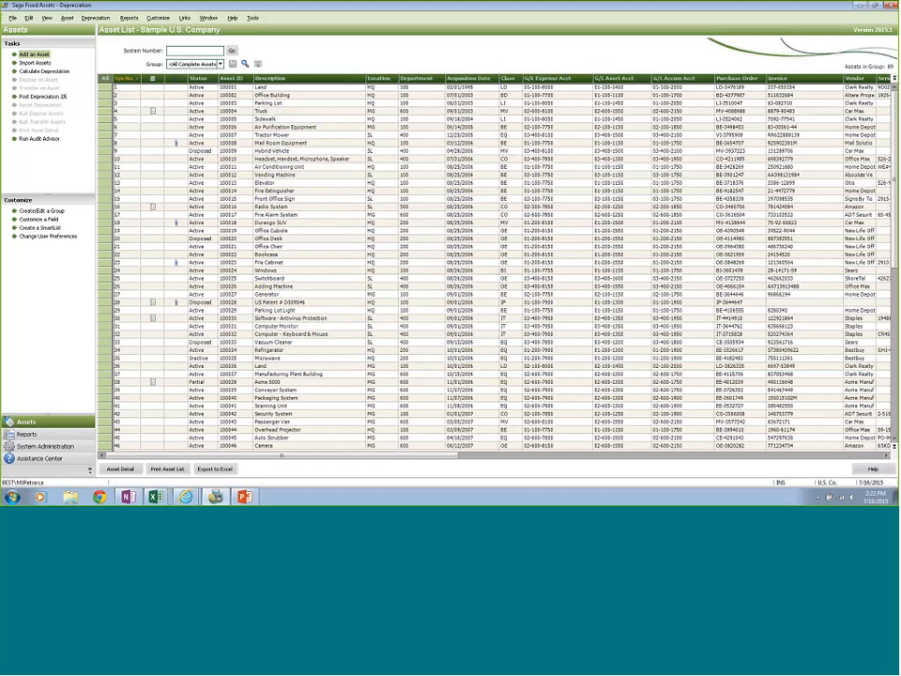
Switch the asset list to the Active Assets group.
click(220, 63)
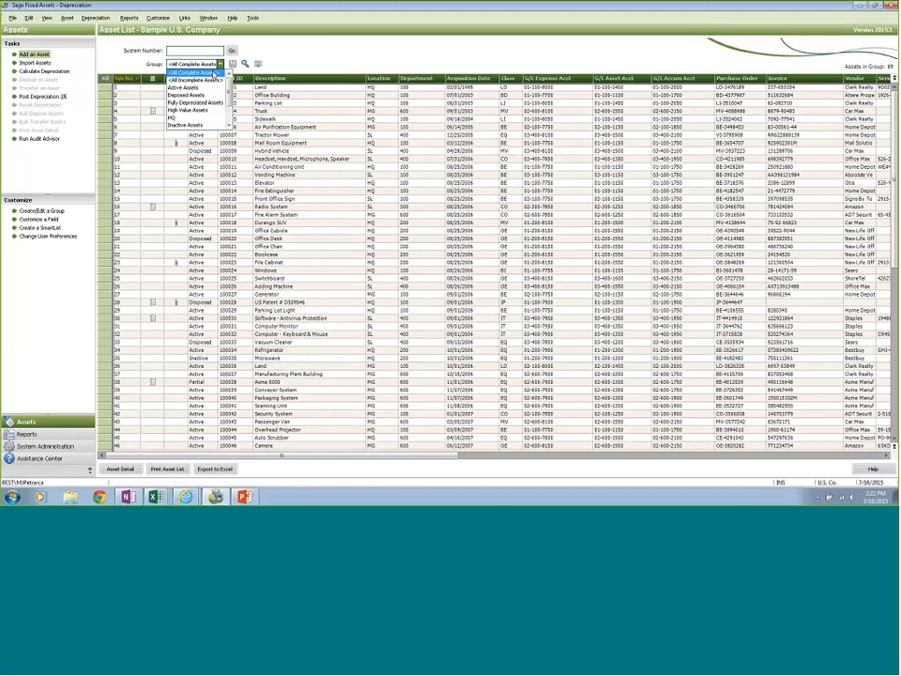
click(192, 87)
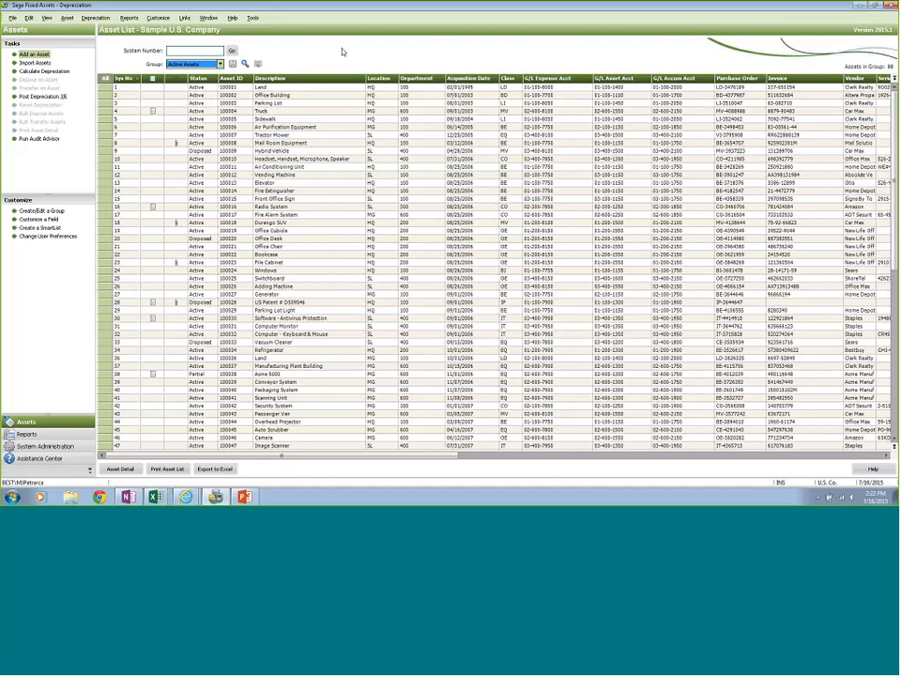
Start a new asset group named MV at HQ in the Group Manager.
click(221, 65)
click(328, 58)
click(158, 18)
click(157, 18)
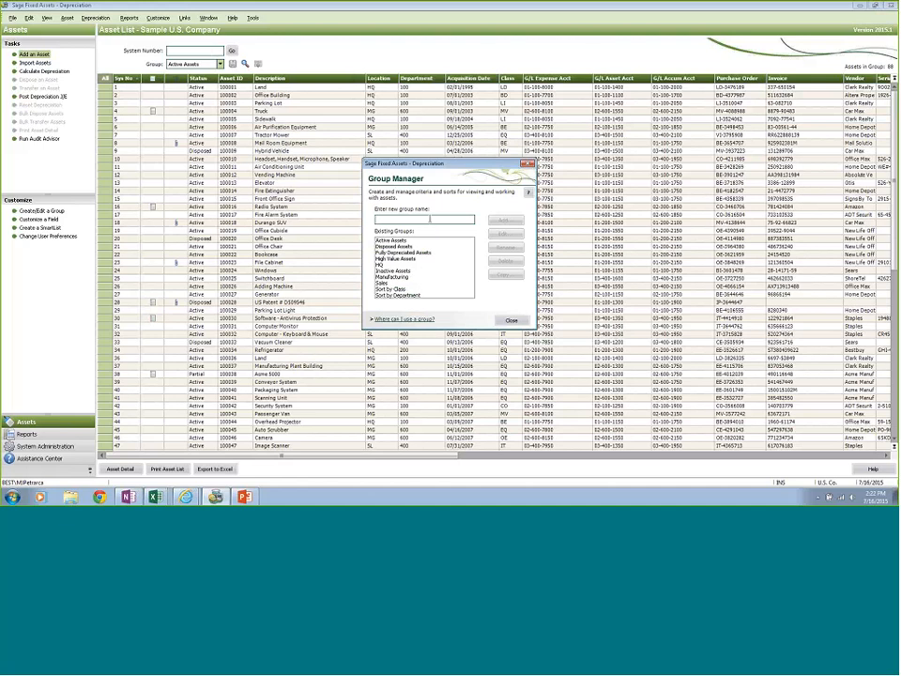
text(MV at HQ)
click(504, 221)
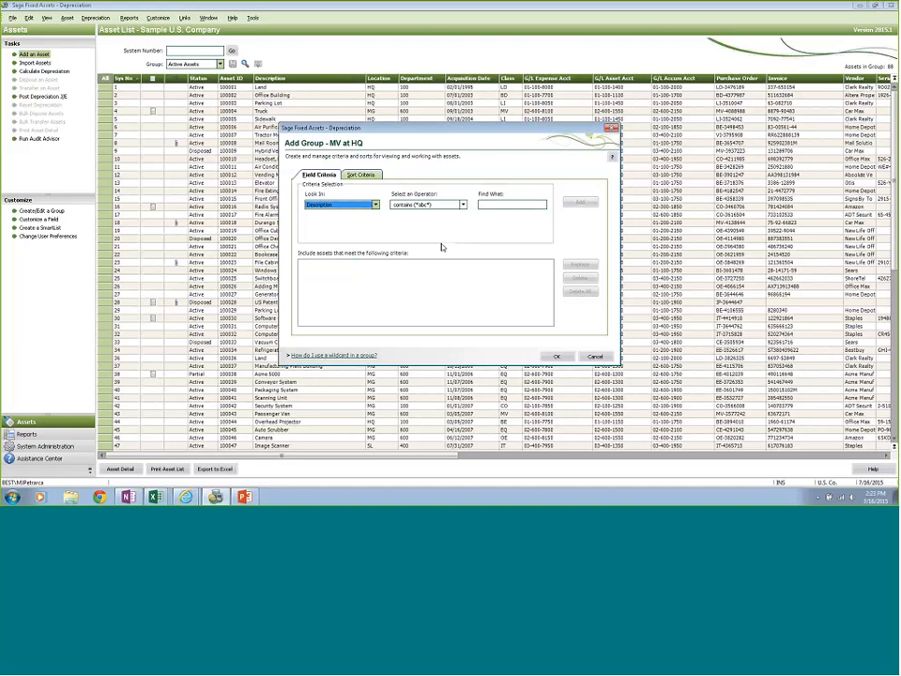
Add the criterion Class is MV to the new group.
click(375, 204)
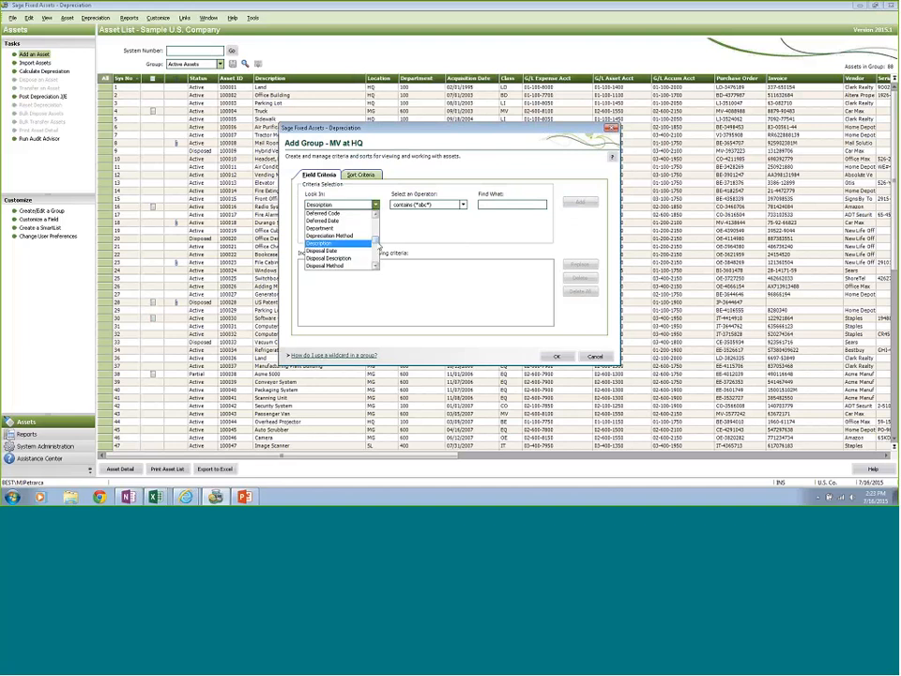
drag(377, 241, 377, 236)
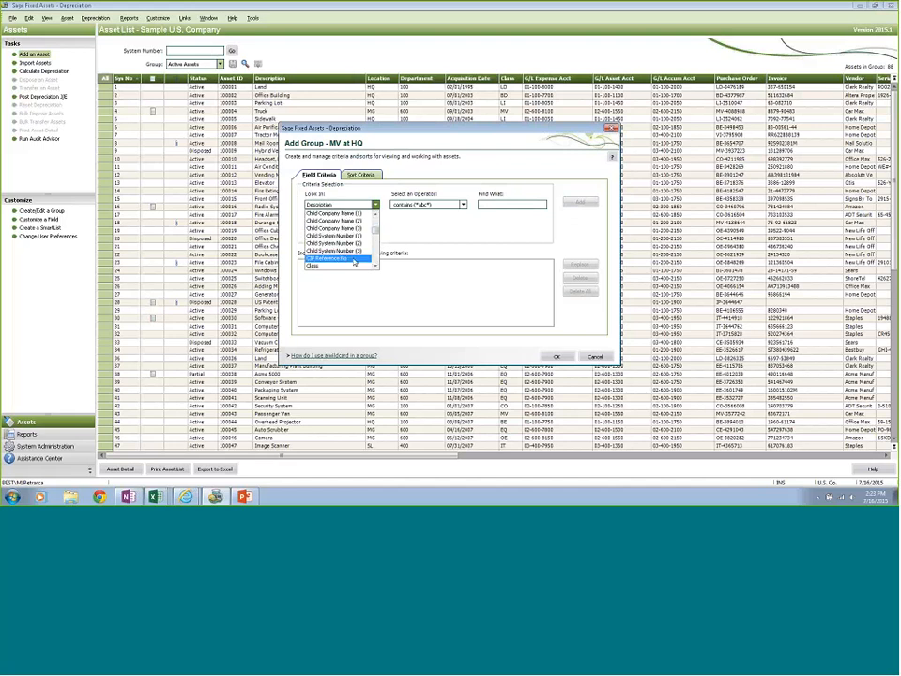
click(347, 265)
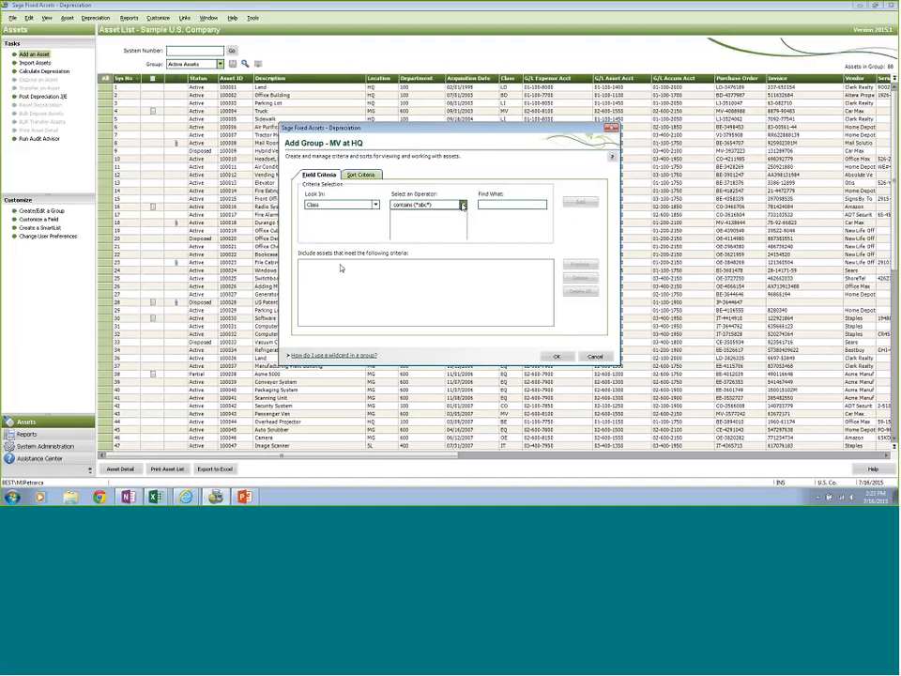
click(461, 204)
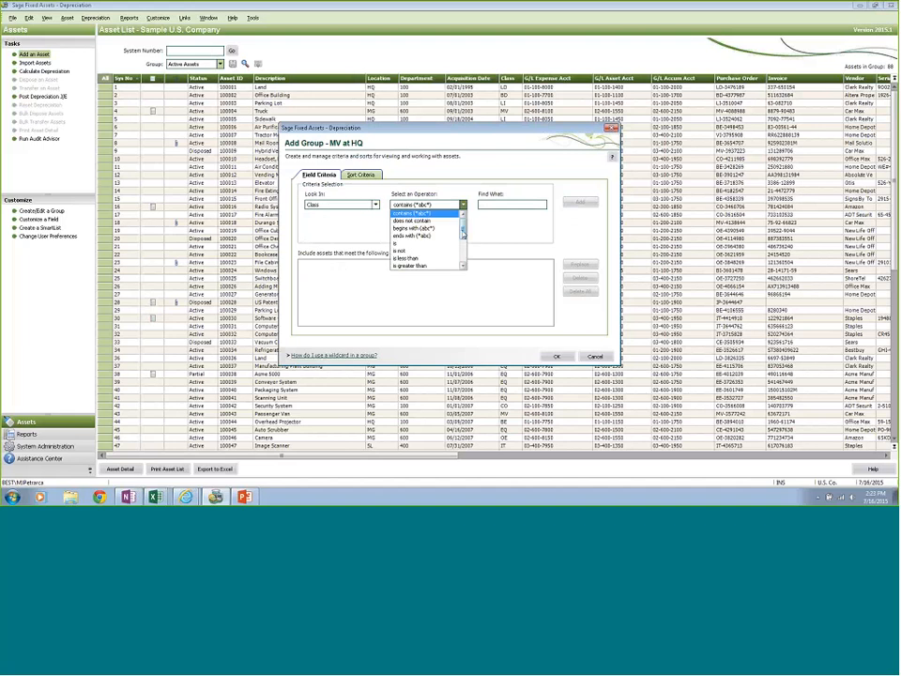
mouse_move(463, 235)
mouse_down()
mouse_move(463, 251)
mouse_move(462, 234)
mouse_up()
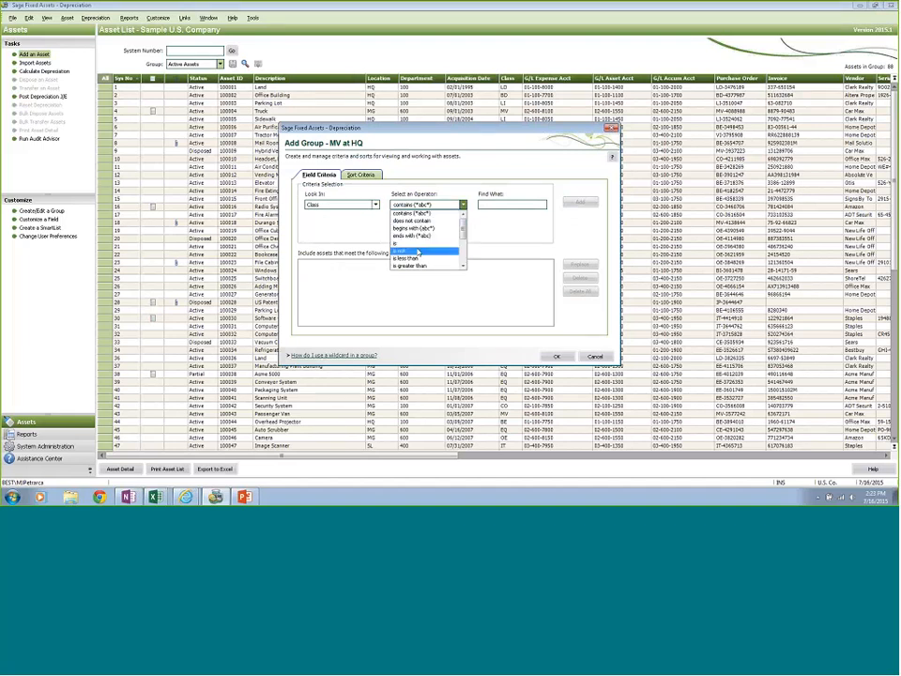
click(416, 245)
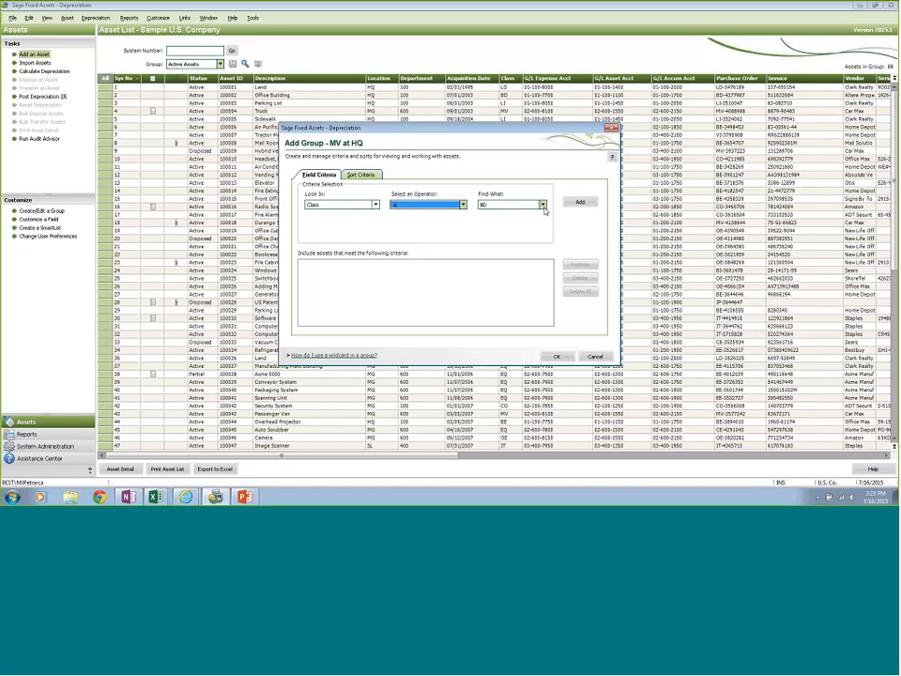
click(542, 206)
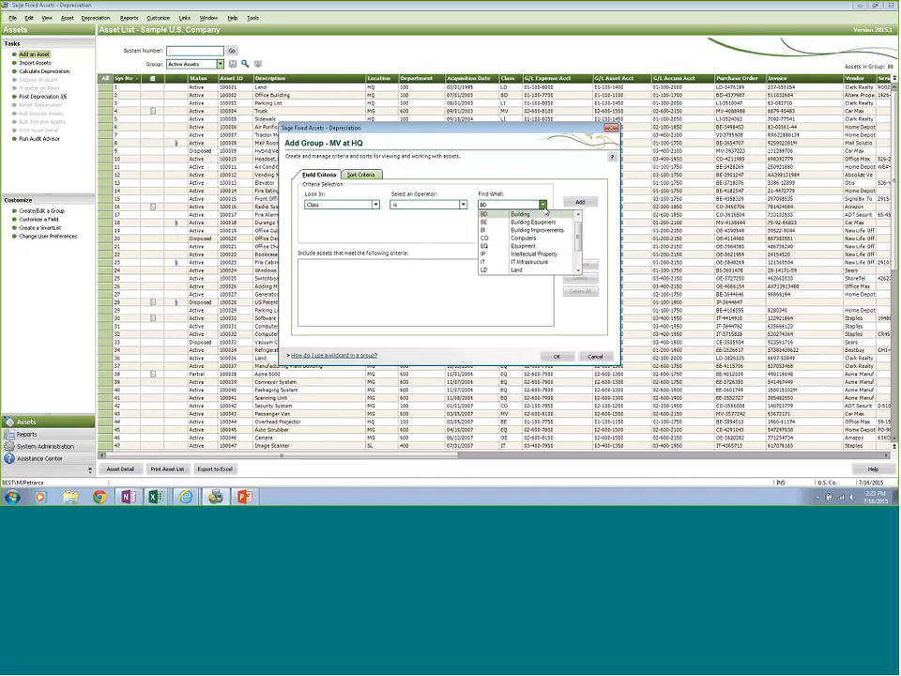
scroll(540, 228, down, 1)
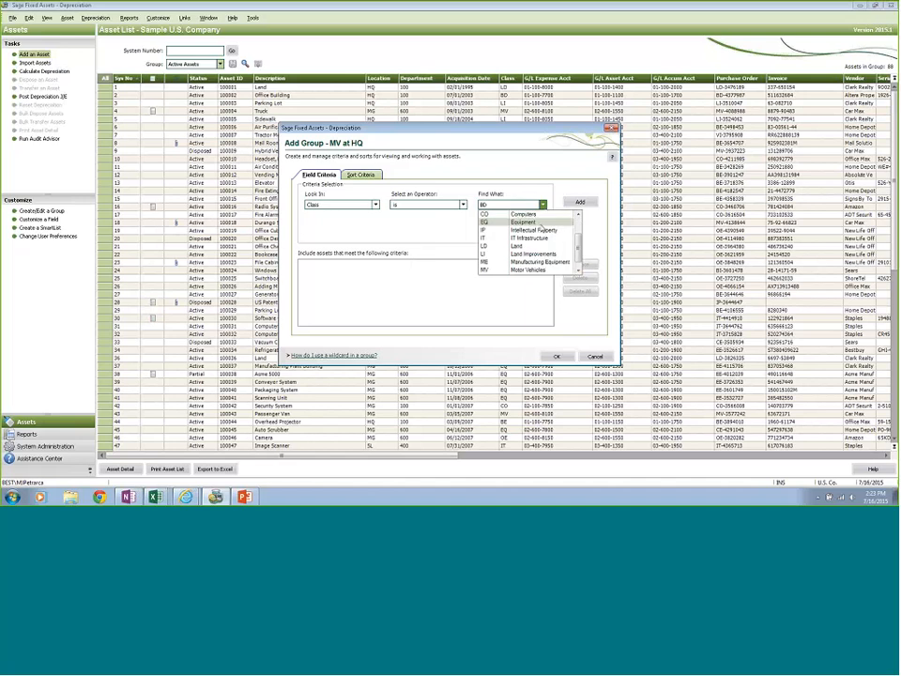
click(540, 272)
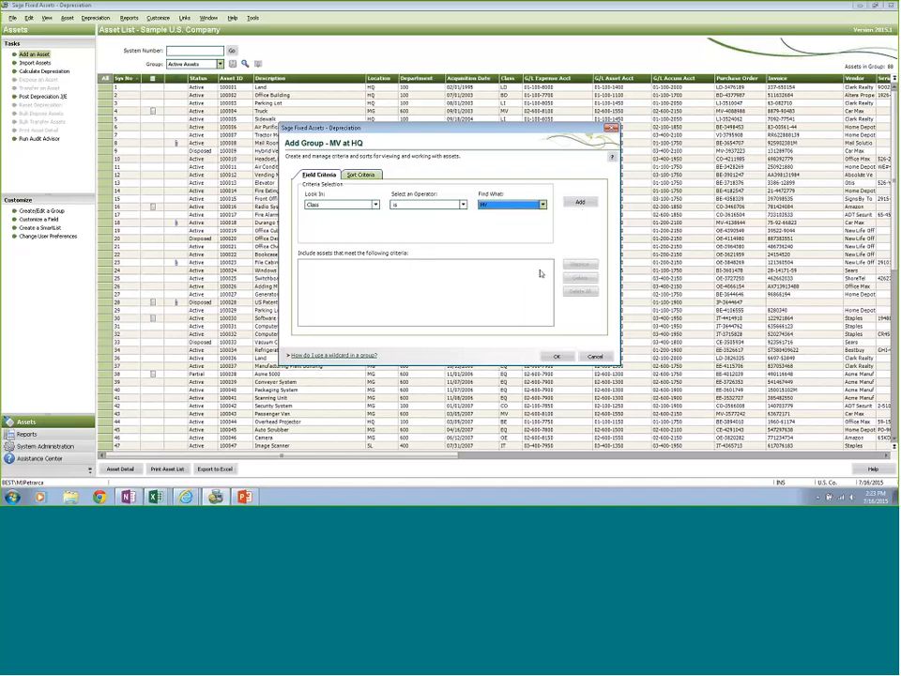
click(579, 203)
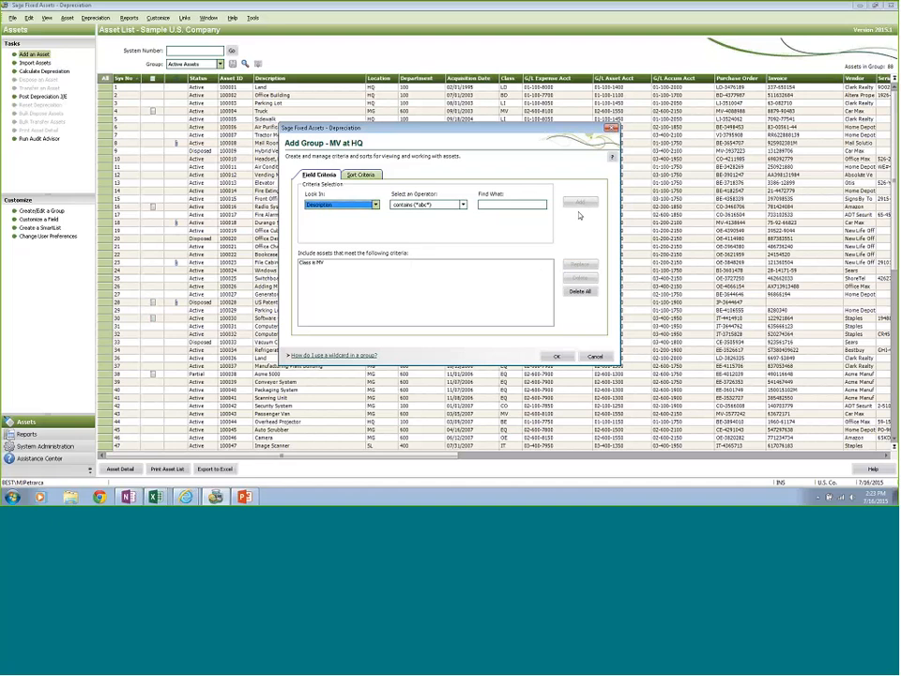
Add the criterion Location is HQ, then save the group and close the Group Manager.
click(375, 204)
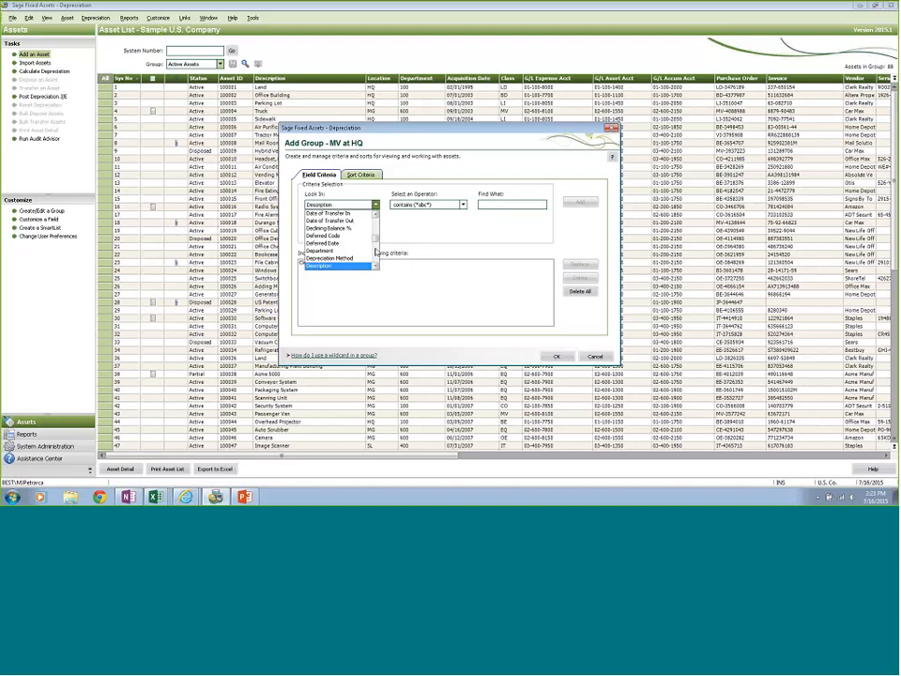
scroll(376, 252, down, 5)
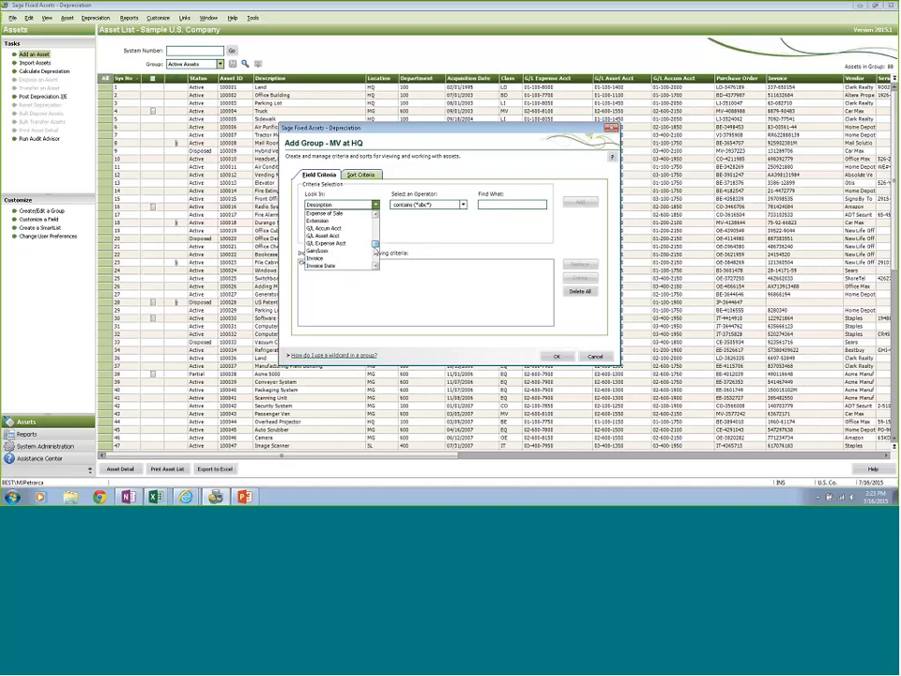
scroll(376, 251, down, 3)
scroll(376, 252, up, 2)
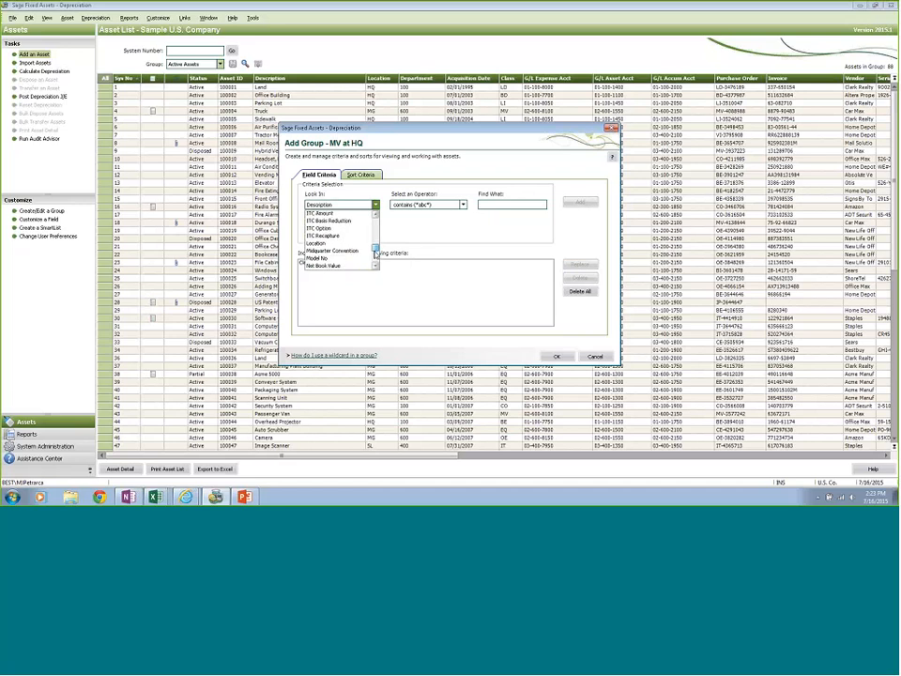
click(360, 245)
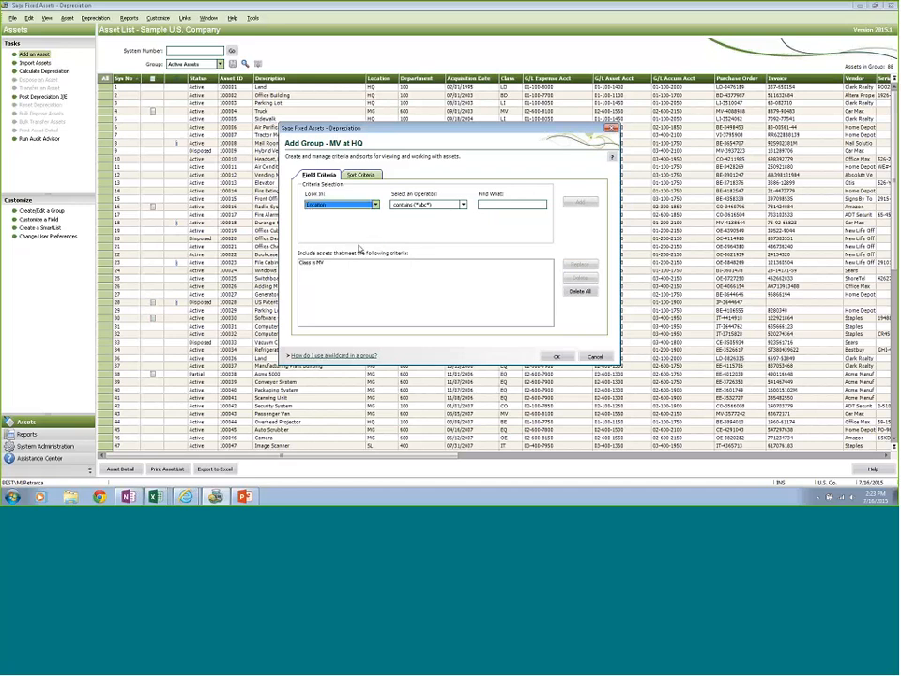
click(462, 205)
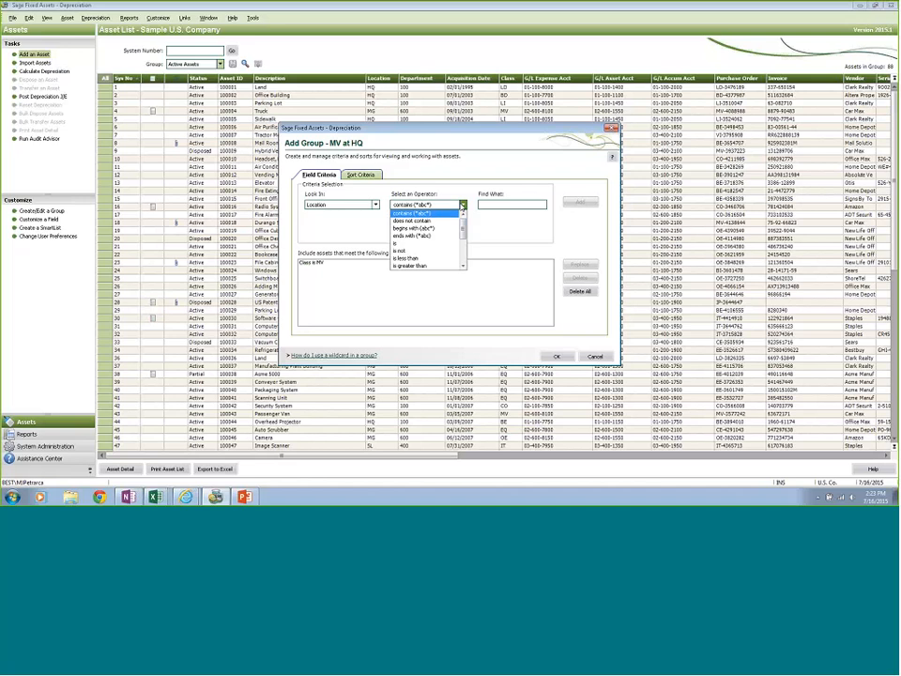
click(427, 243)
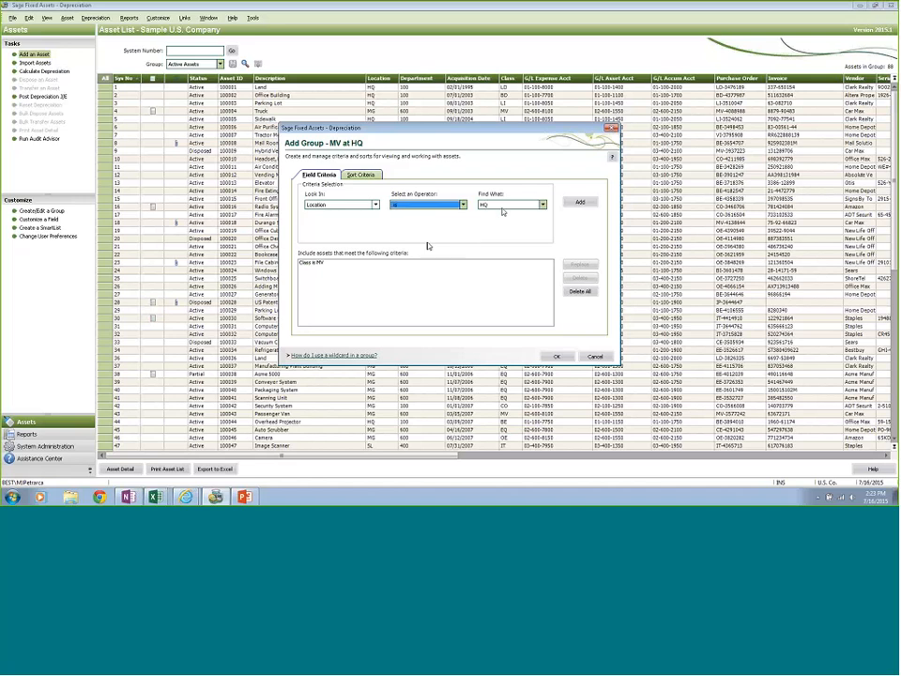
click(543, 204)
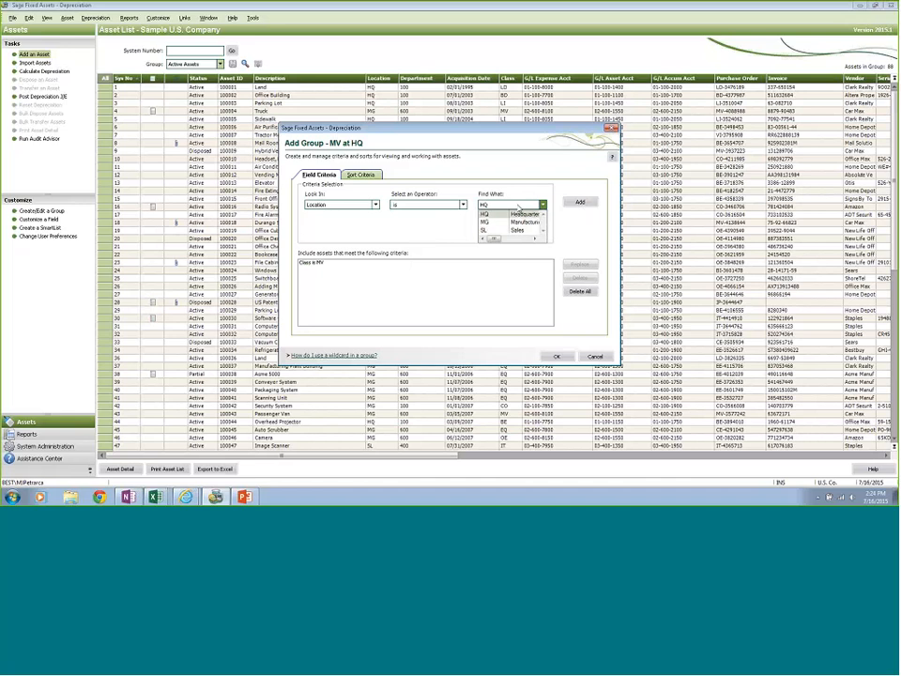
click(516, 214)
click(579, 202)
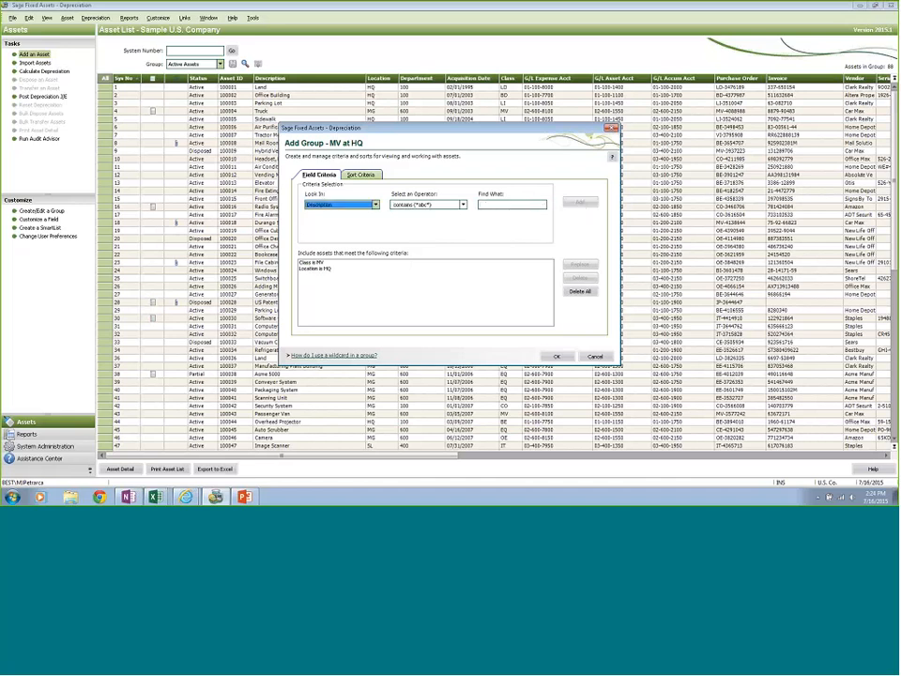
click(555, 356)
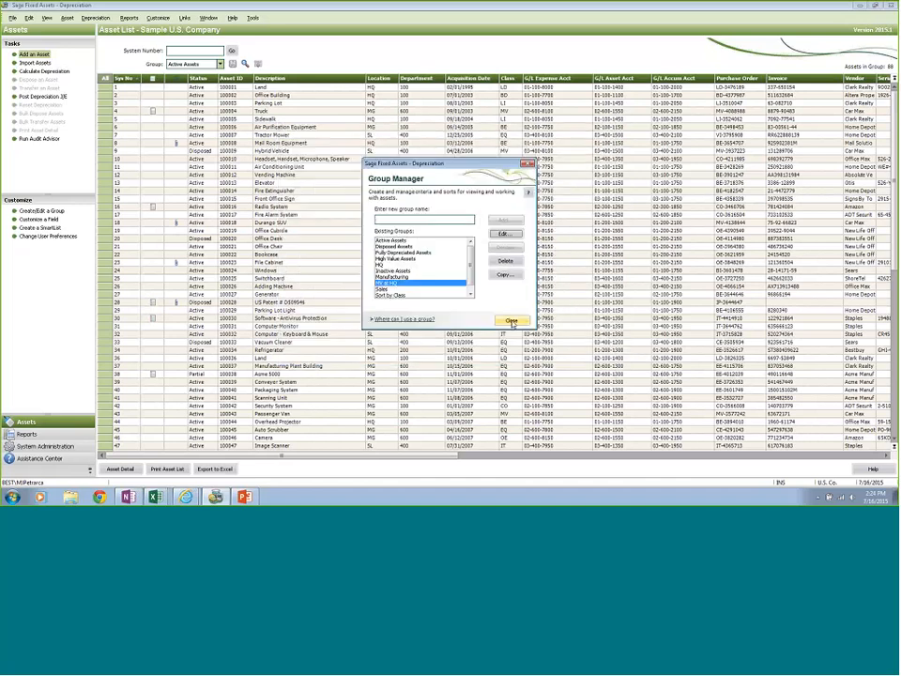
click(513, 322)
Switch the asset list to the MV at HQ group.
click(220, 64)
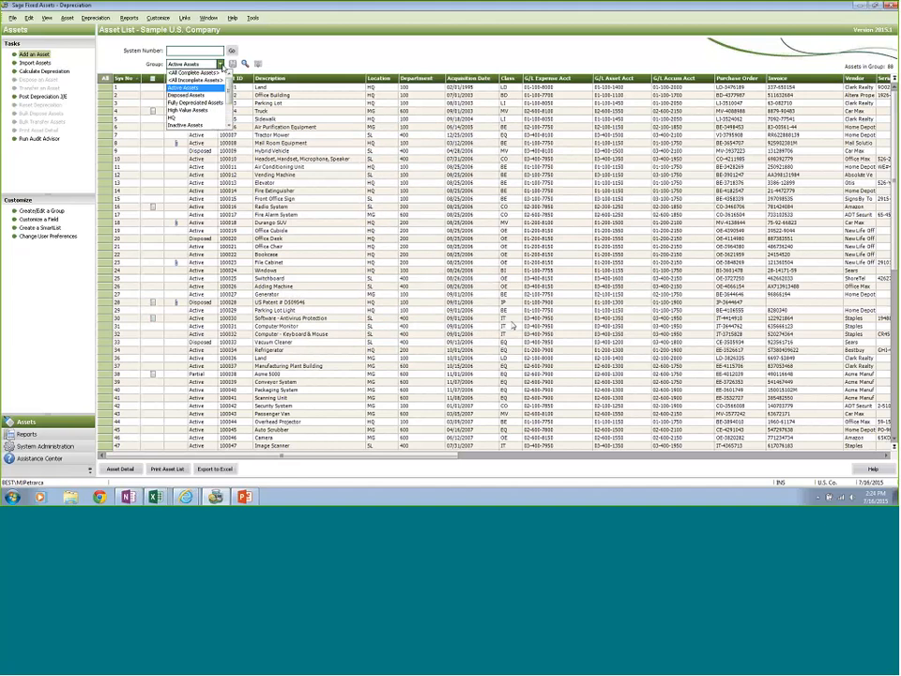
scroll(202, 94, down, 2)
click(201, 110)
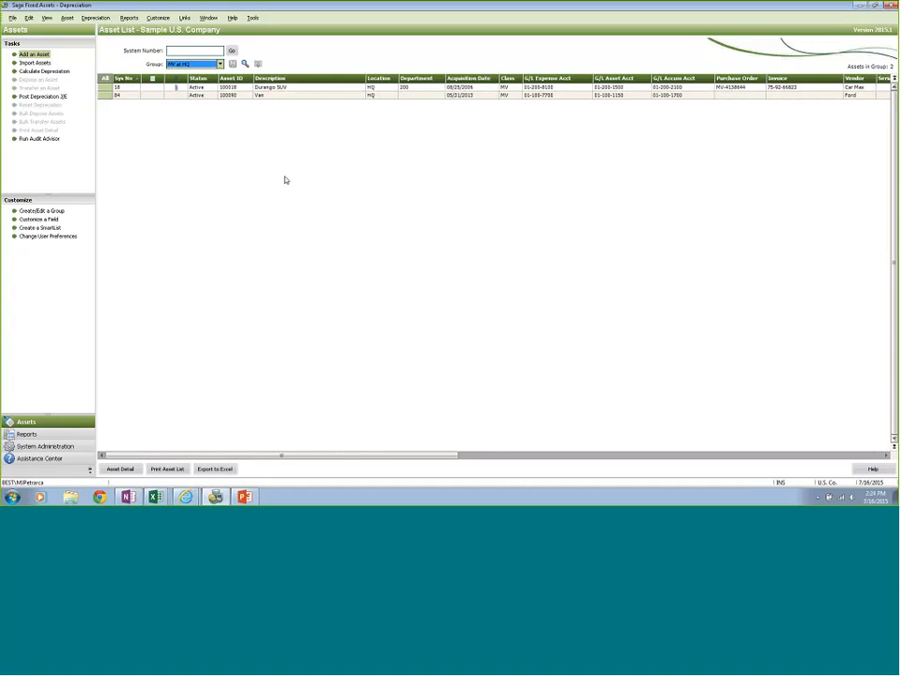
Open the Durango SUV asset's details and examine the available choices for its location, G/L expense account and G/L asset account.
click(317, 89)
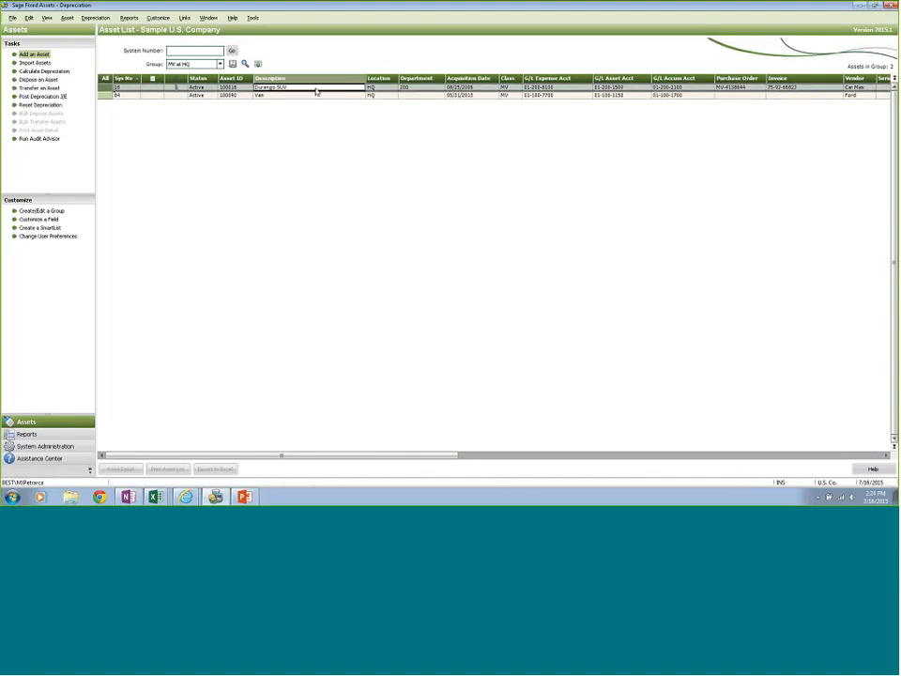
double_click(317, 90)
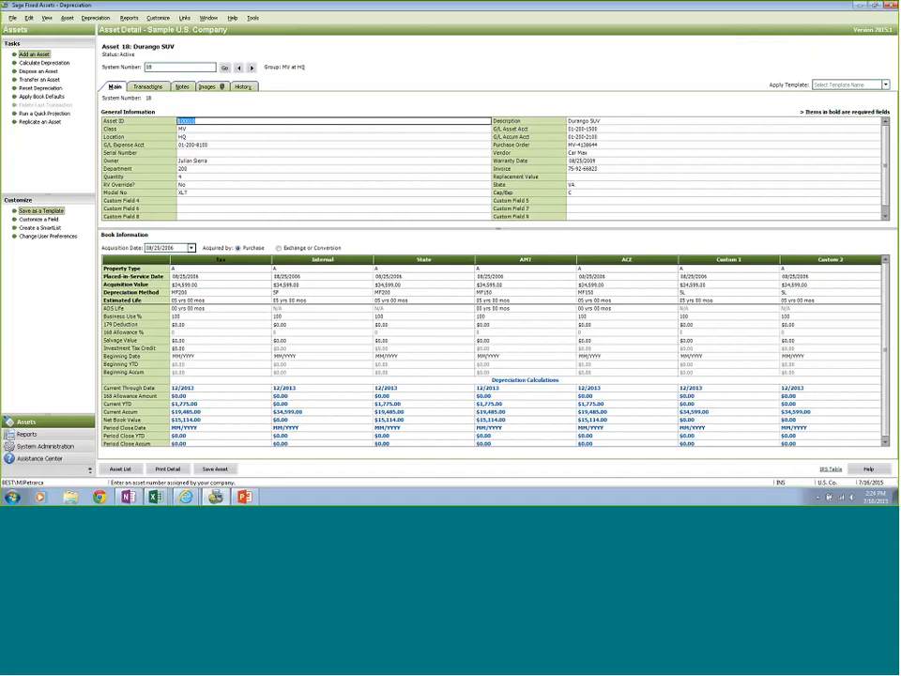
click(345, 137)
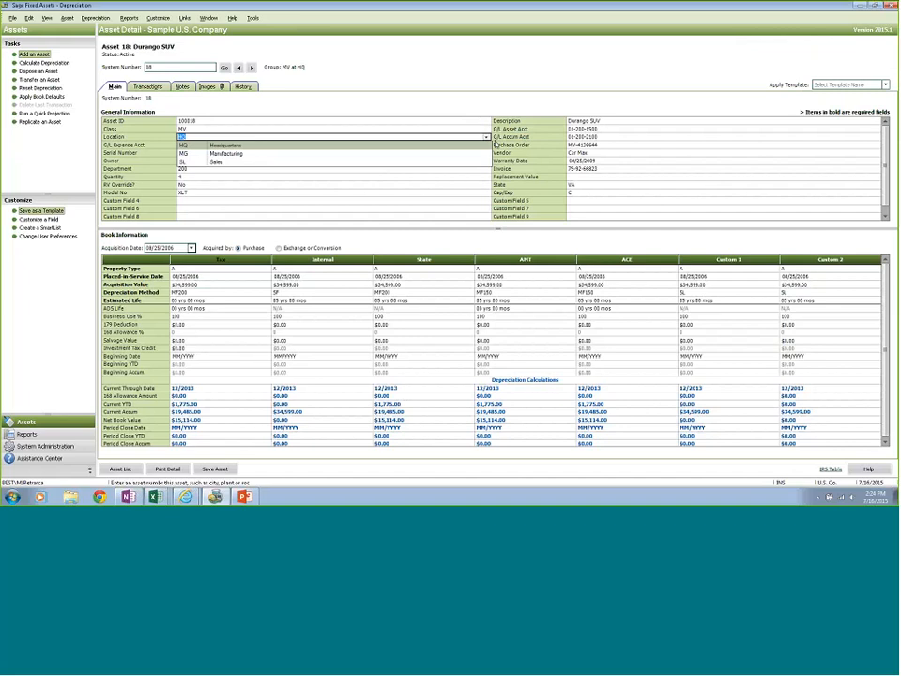
click(486, 137)
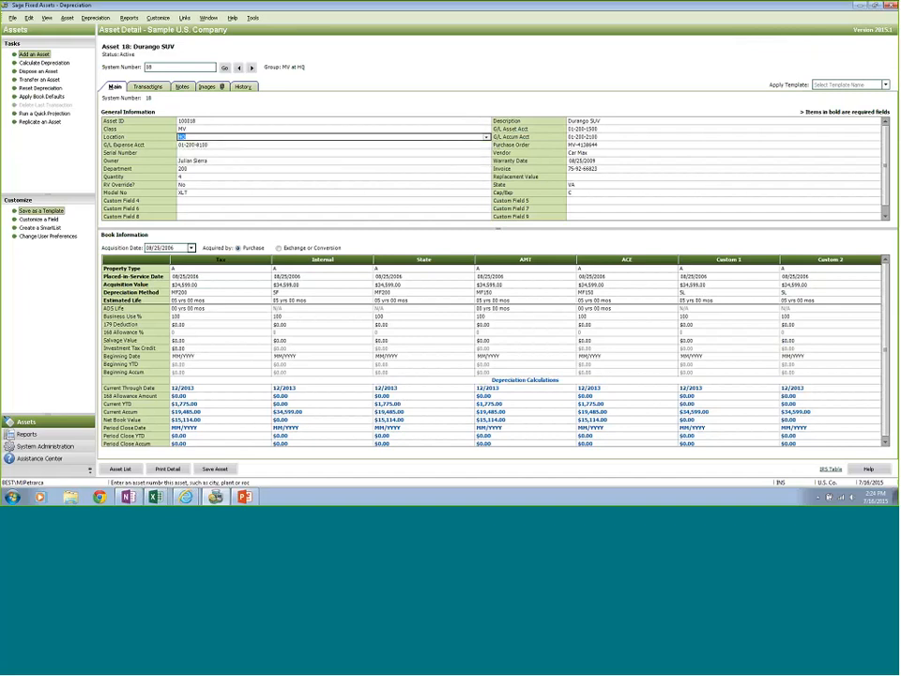
click(419, 146)
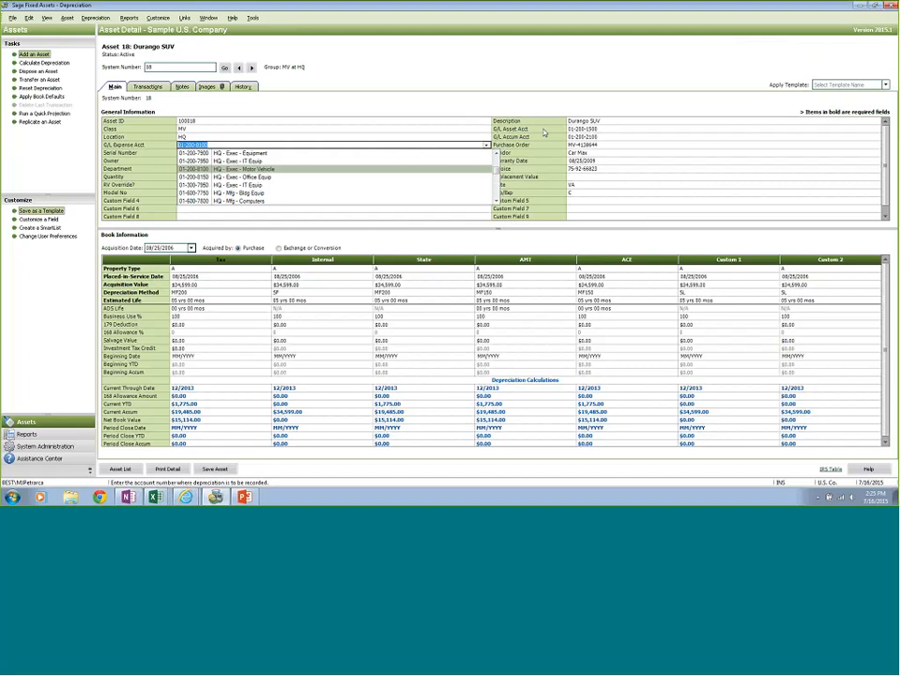
click(543, 129)
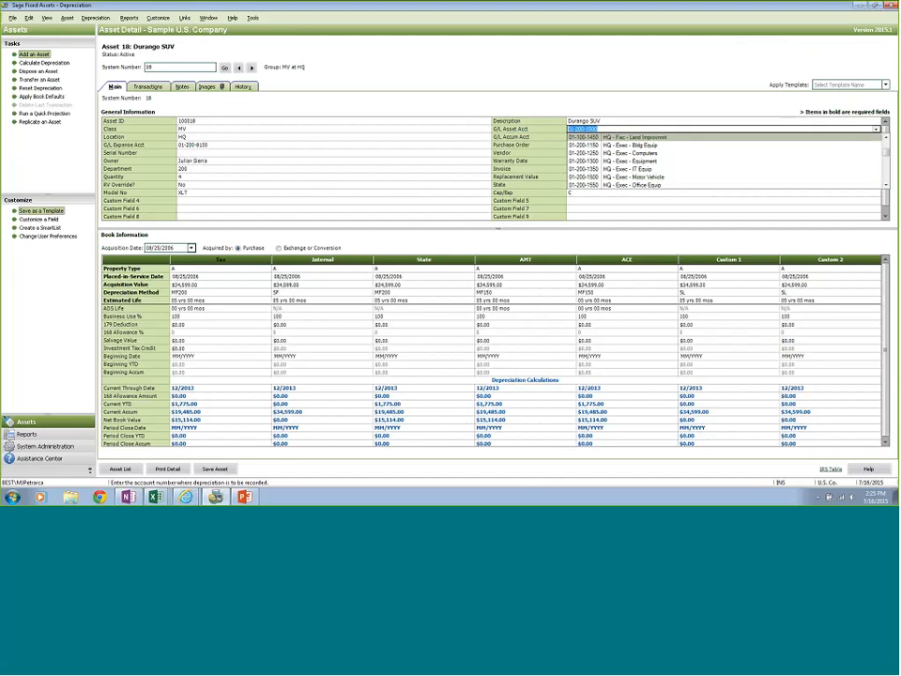
click(701, 128)
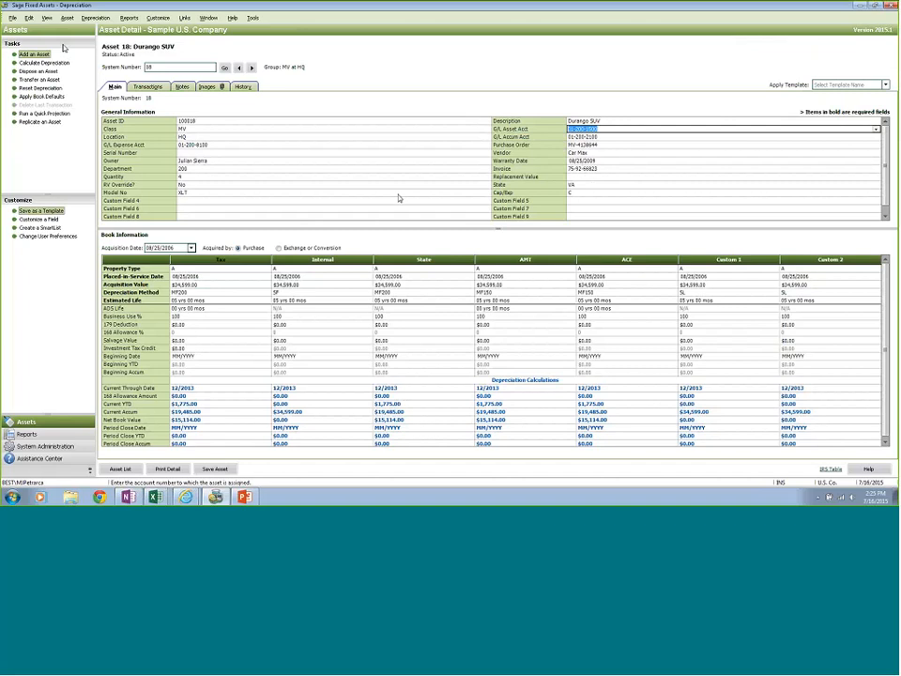
Start a new asset, fill it from the Laptop template, and open the choices for its class.
click(43, 56)
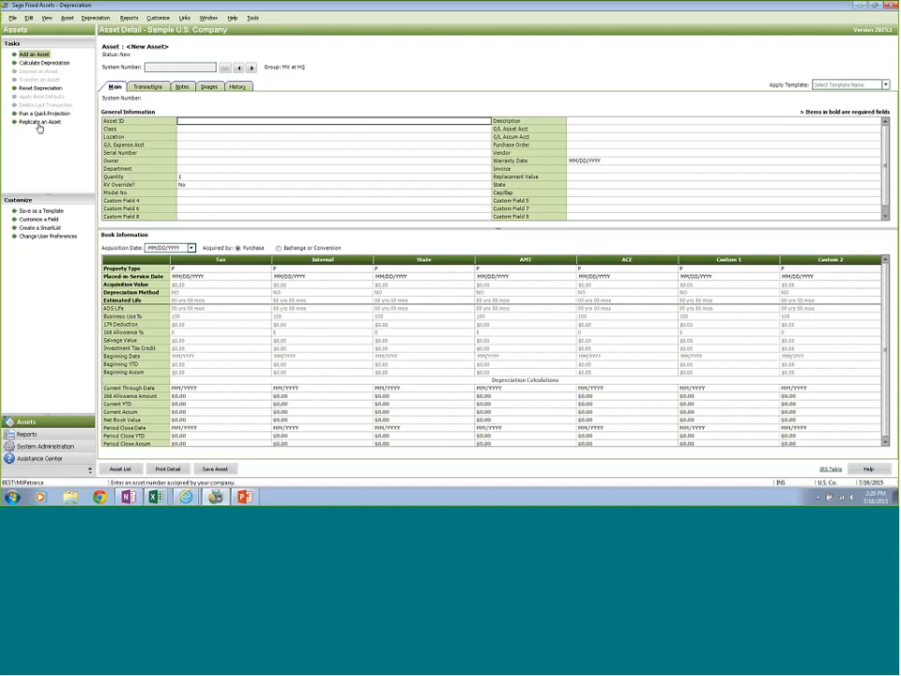
click(885, 84)
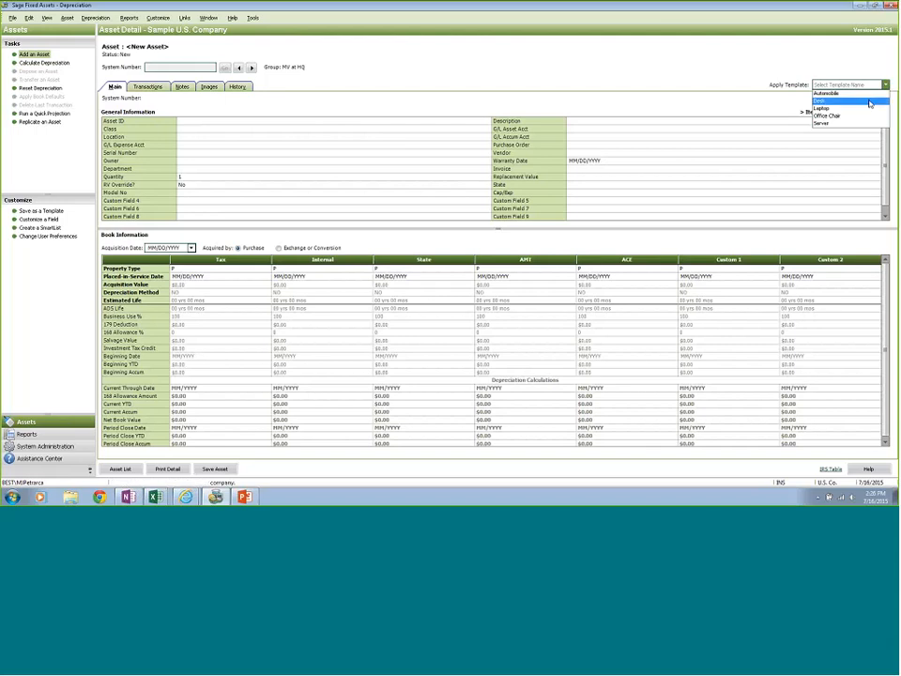
click(862, 110)
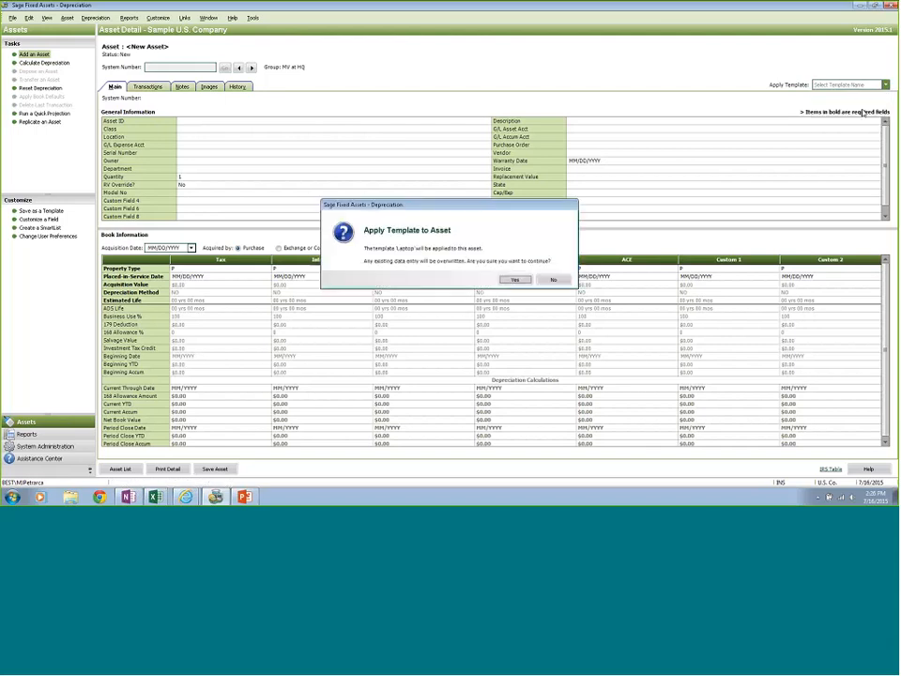
click(514, 280)
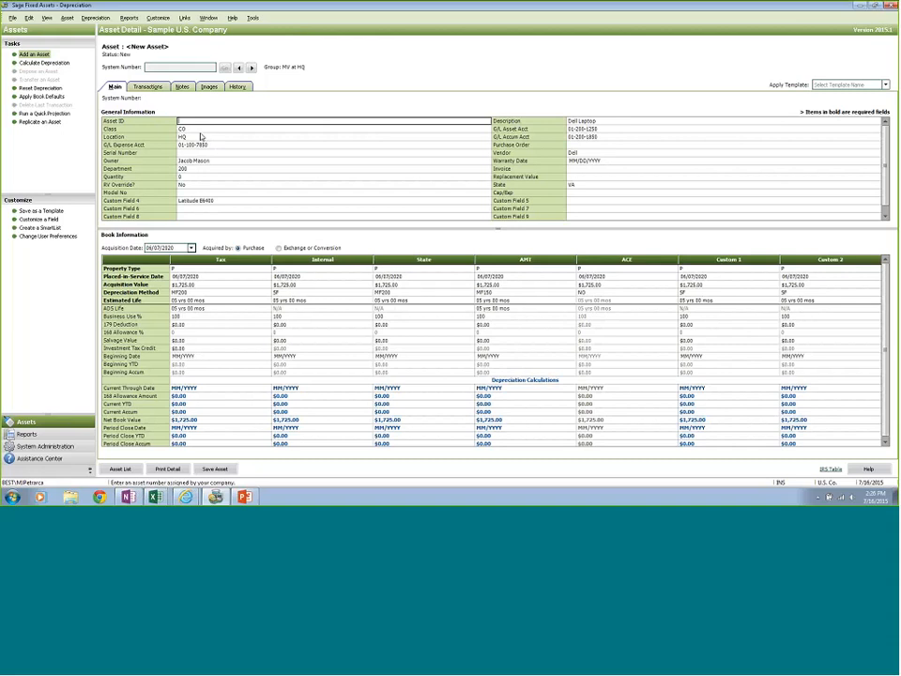
click(413, 130)
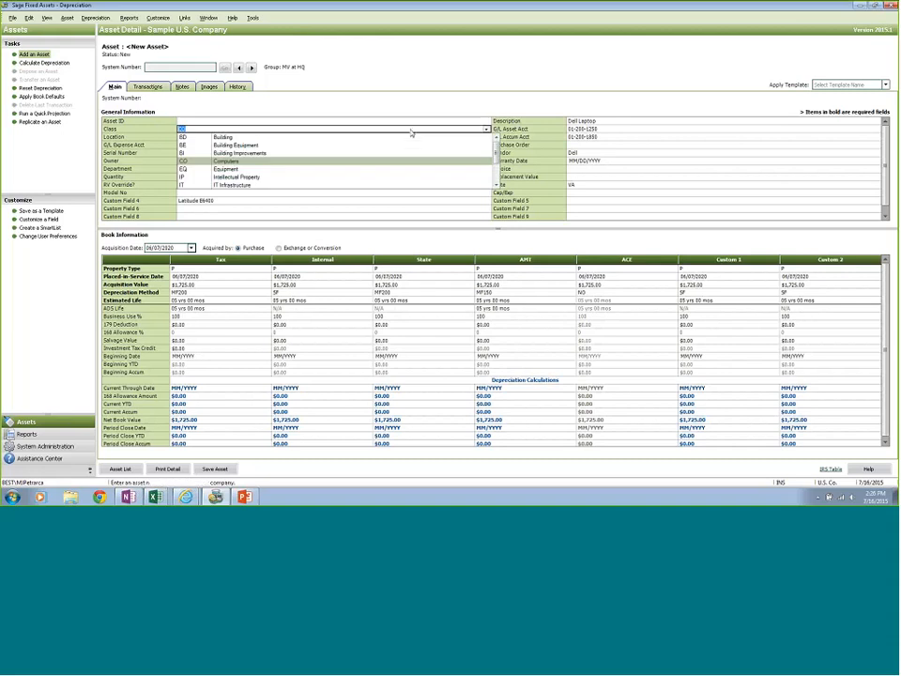
Examine the Tax book's property type choices and the calendar for its placed-in-service date on the new laptop asset.
click(413, 129)
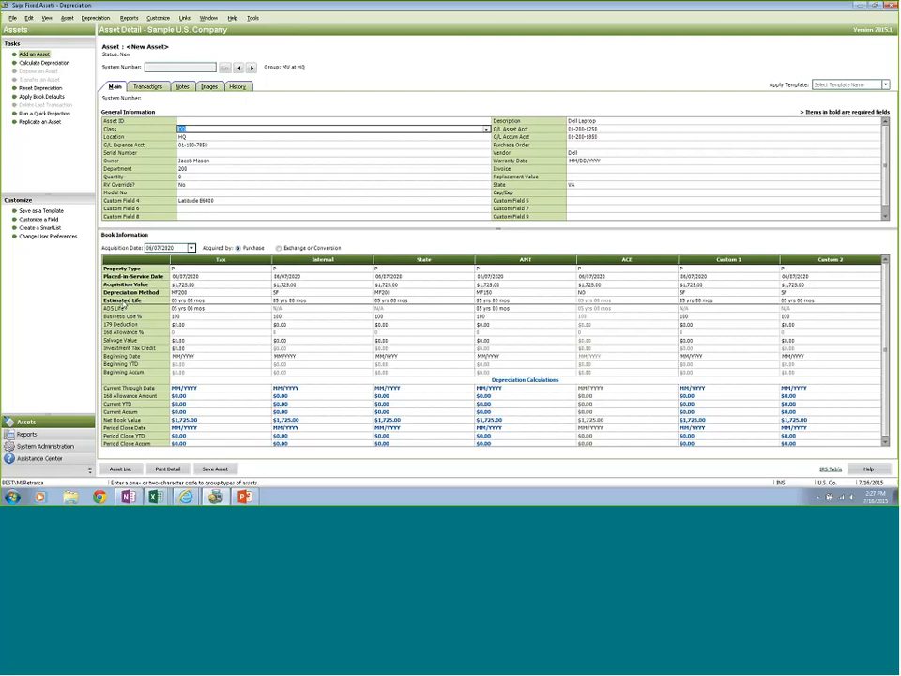
click(189, 269)
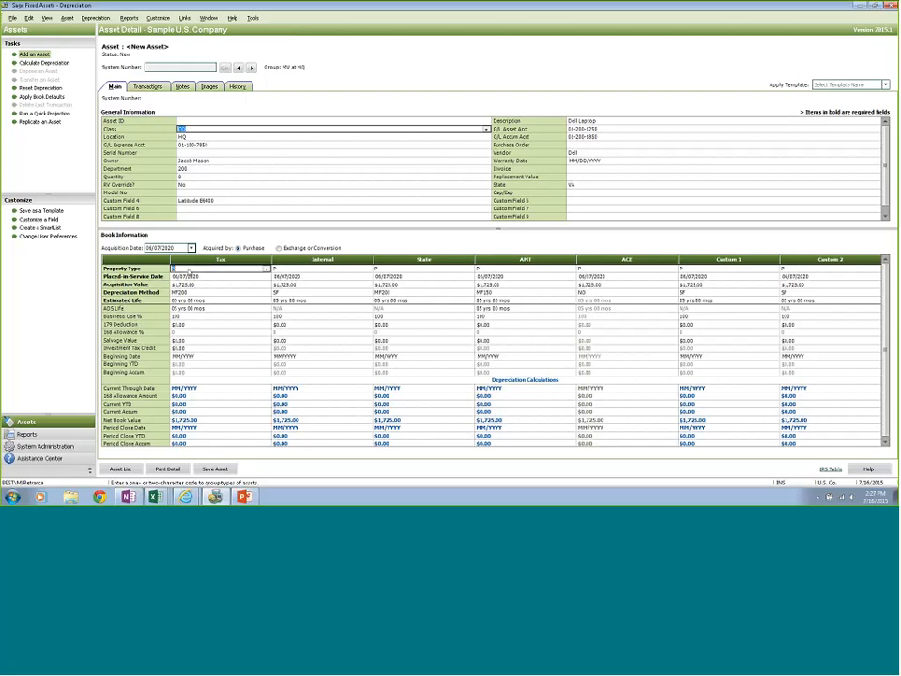
click(268, 269)
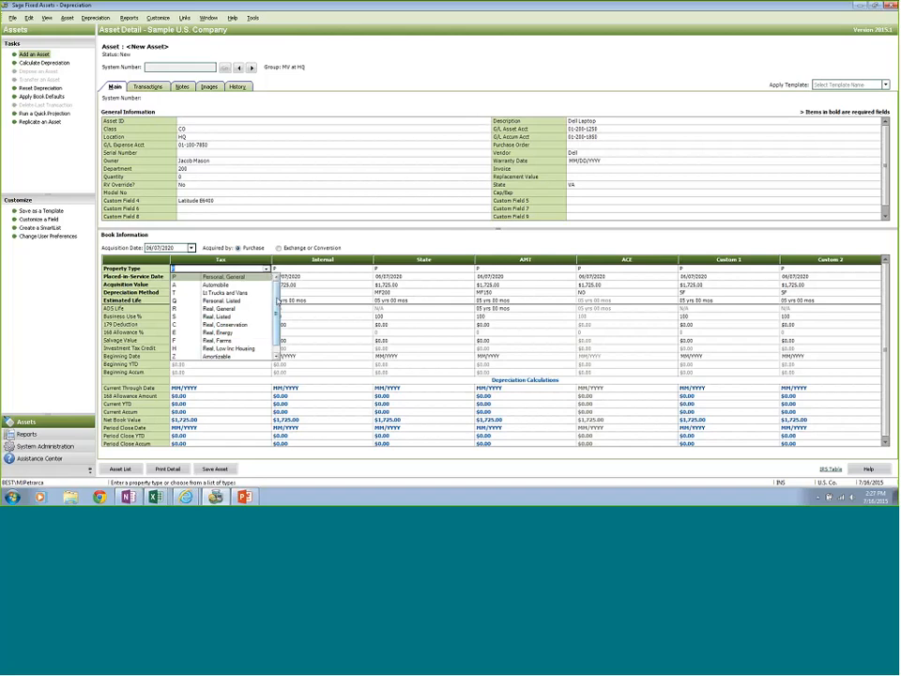
scroll(277, 310, down, 1)
scroll(277, 318, up, 1)
click(396, 241)
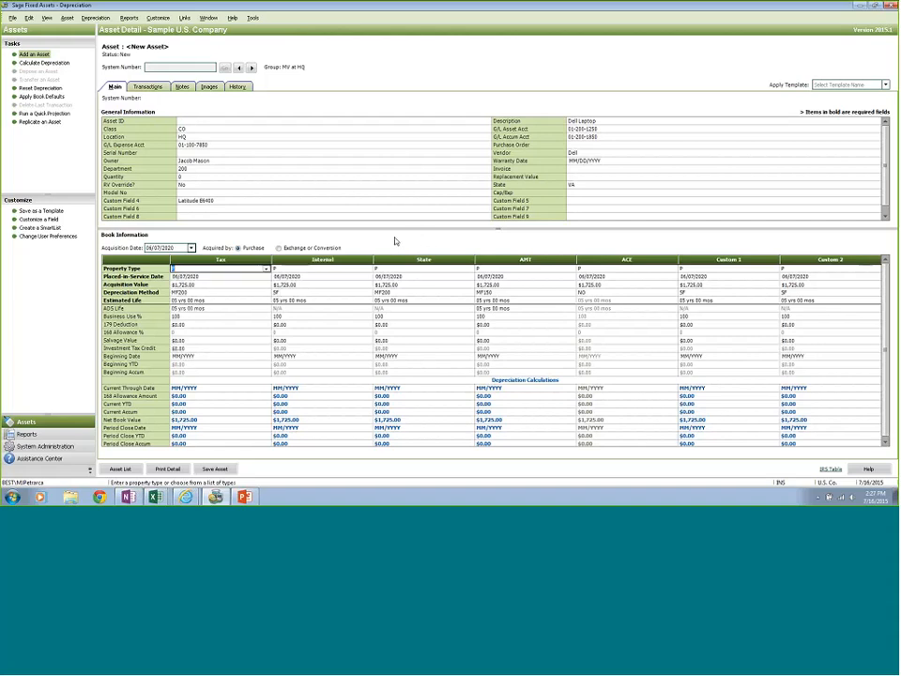
key(Tab)
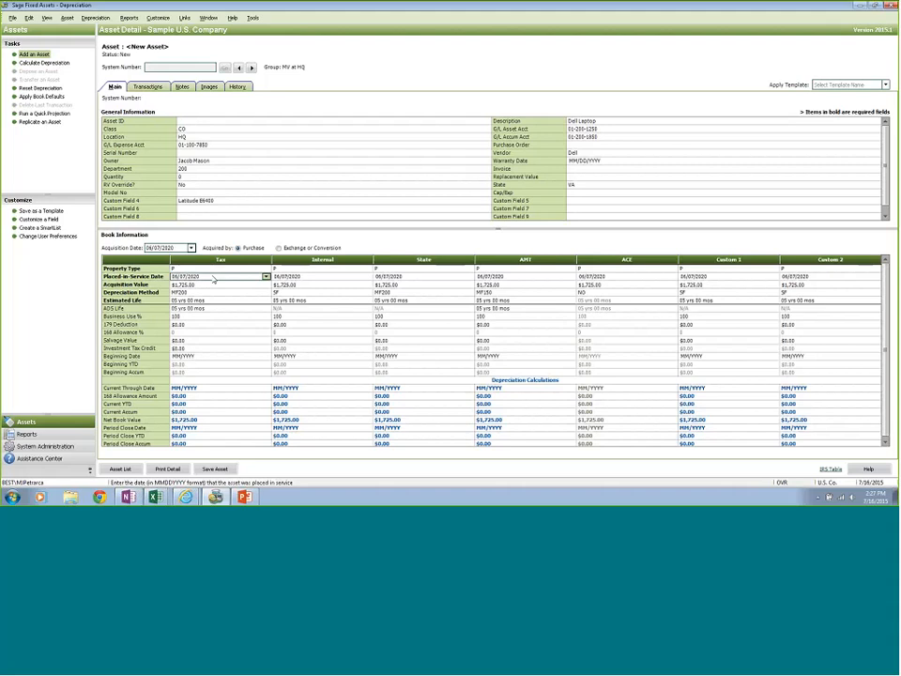
click(266, 277)
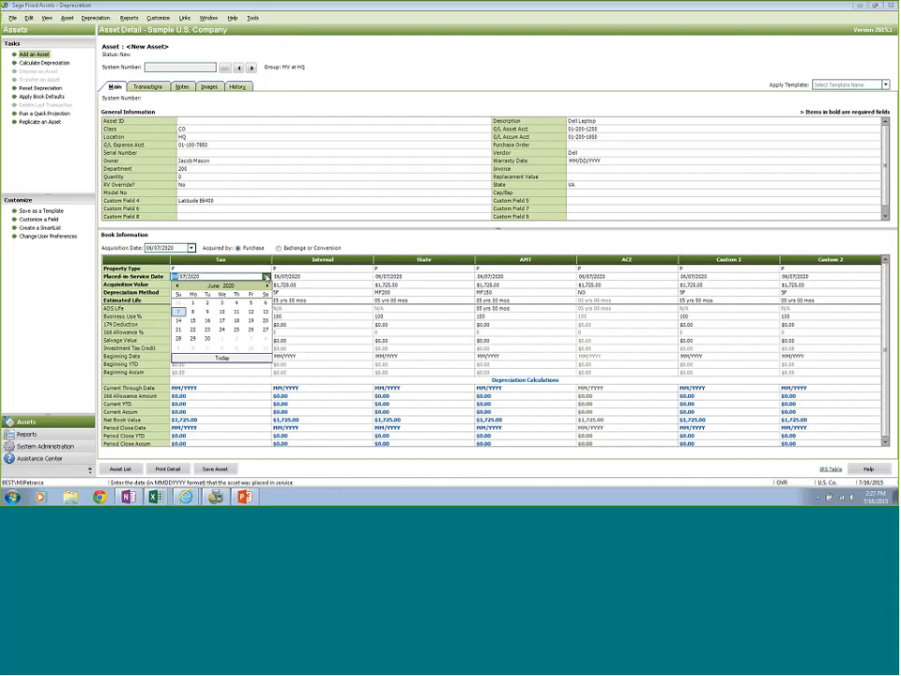
click(375, 249)
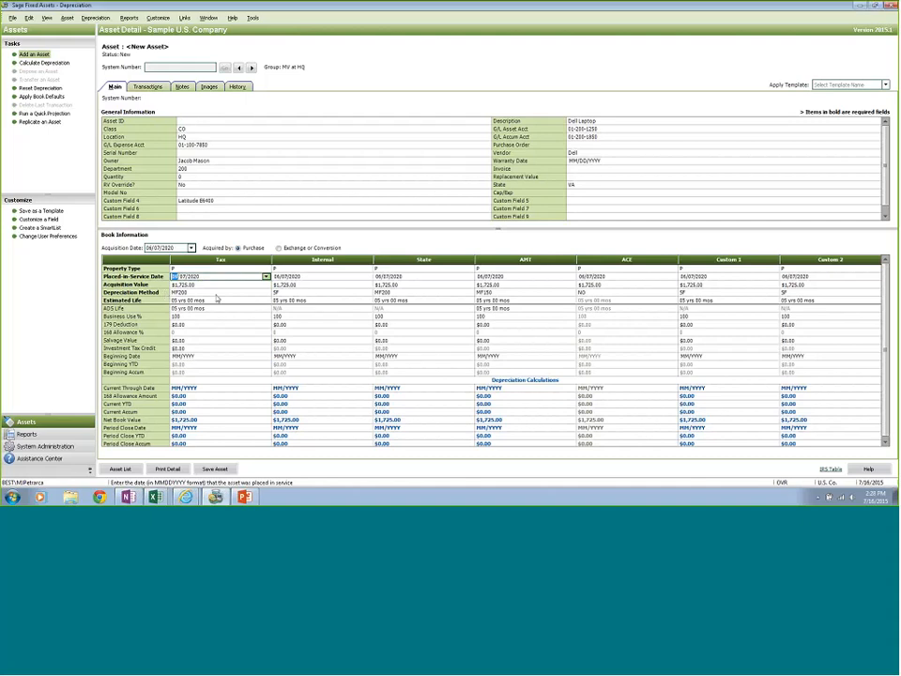
Examine the available depreciation methods and estimated life choices for the new asset's Tax book.
click(217, 296)
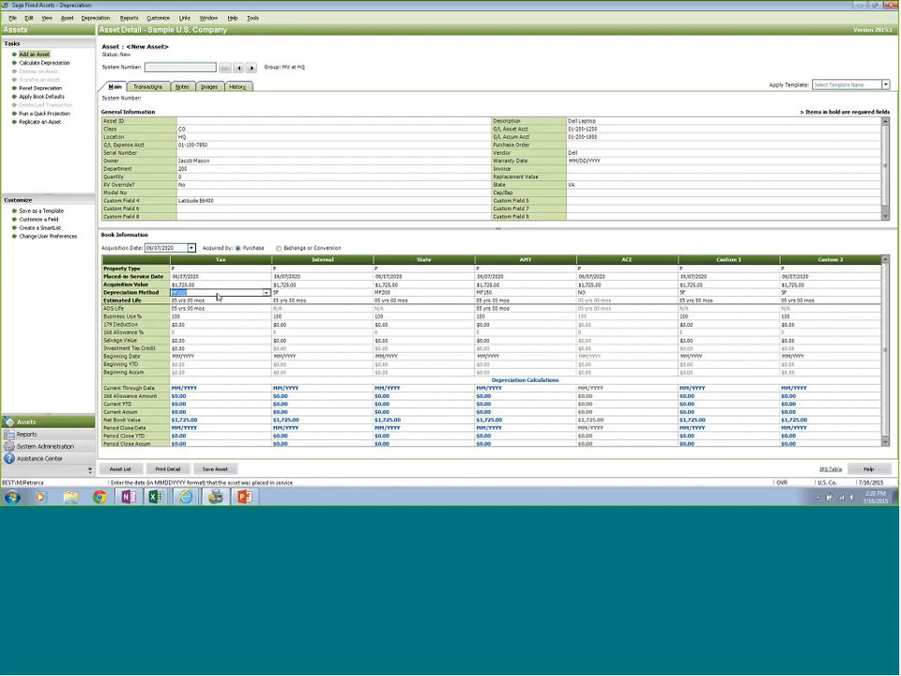
click(266, 293)
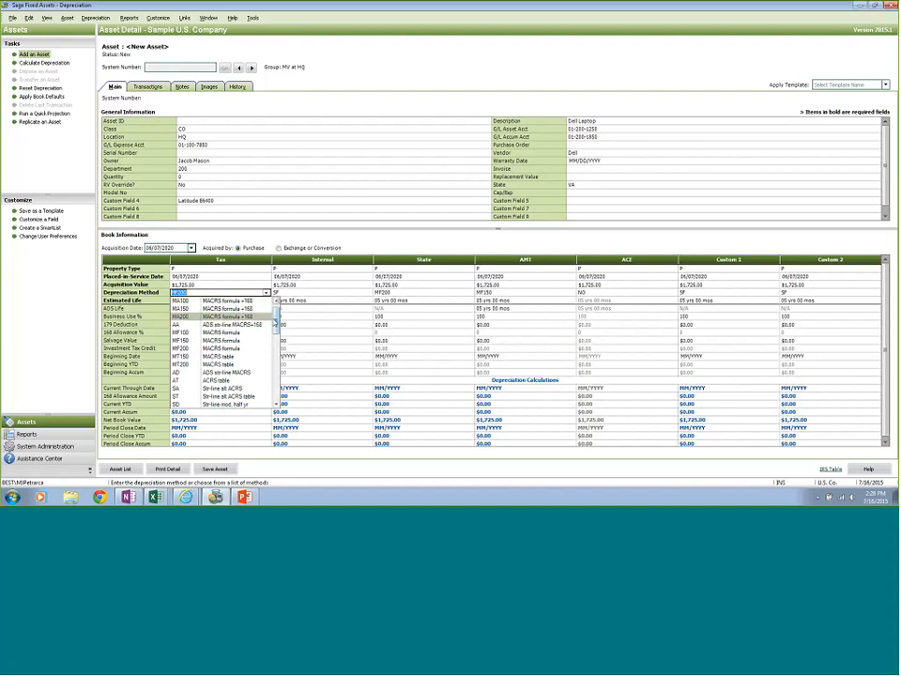
drag(277, 320, 277, 350)
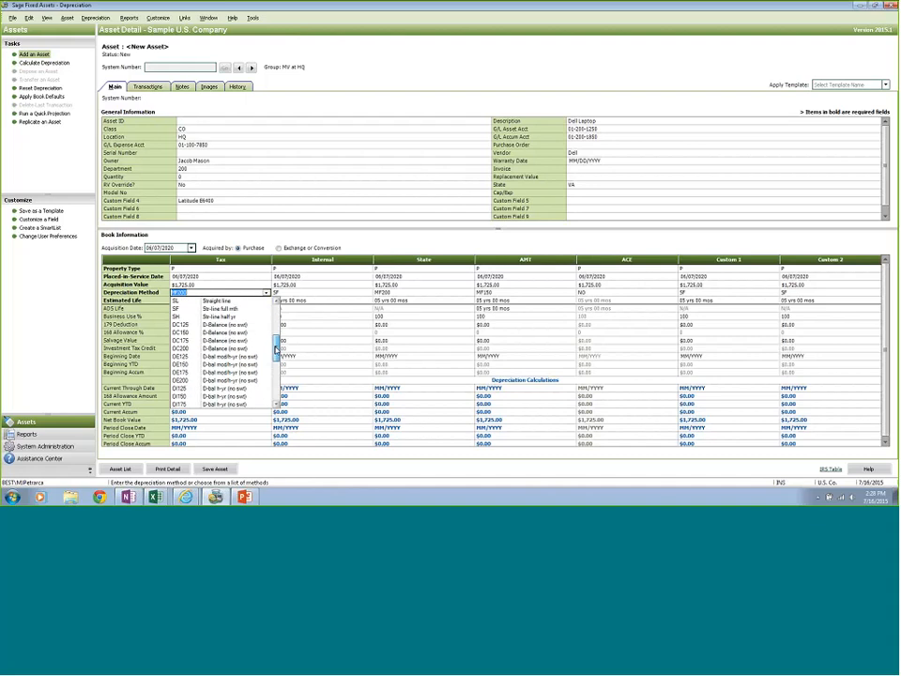
drag(276, 349, 286, 321)
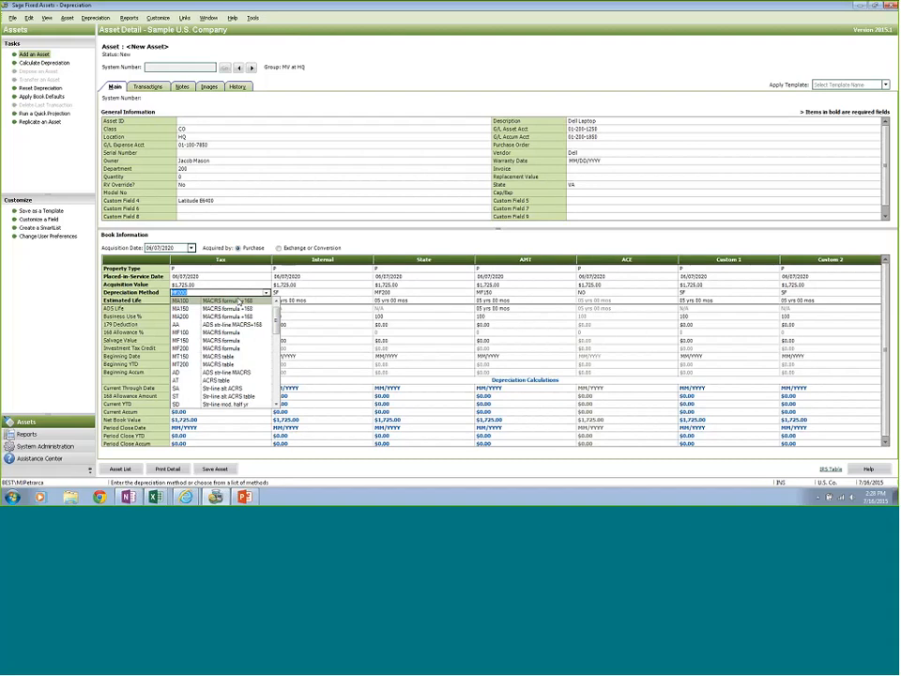
click(313, 232)
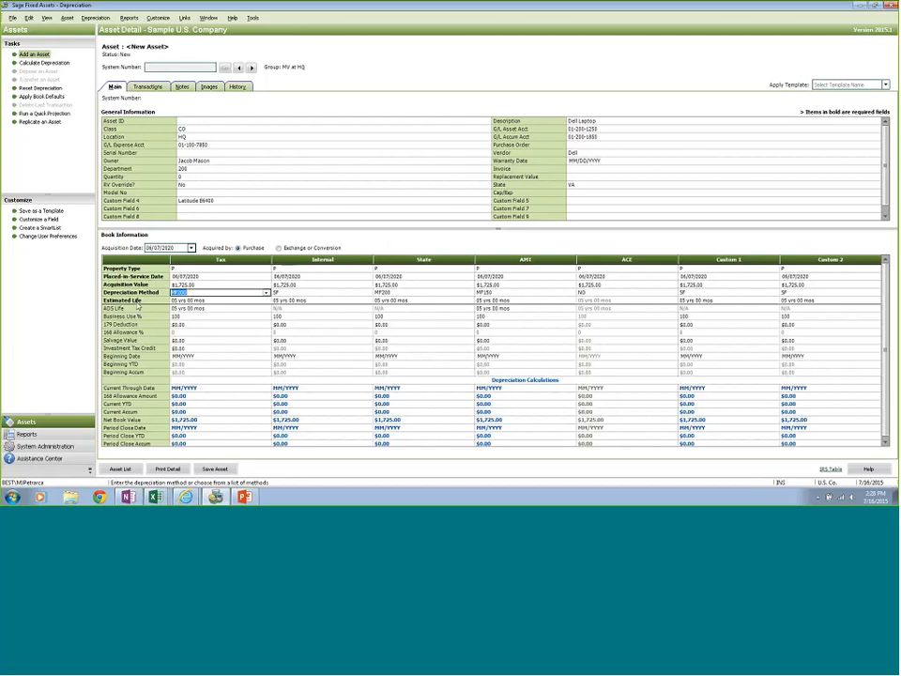
key(Tab)
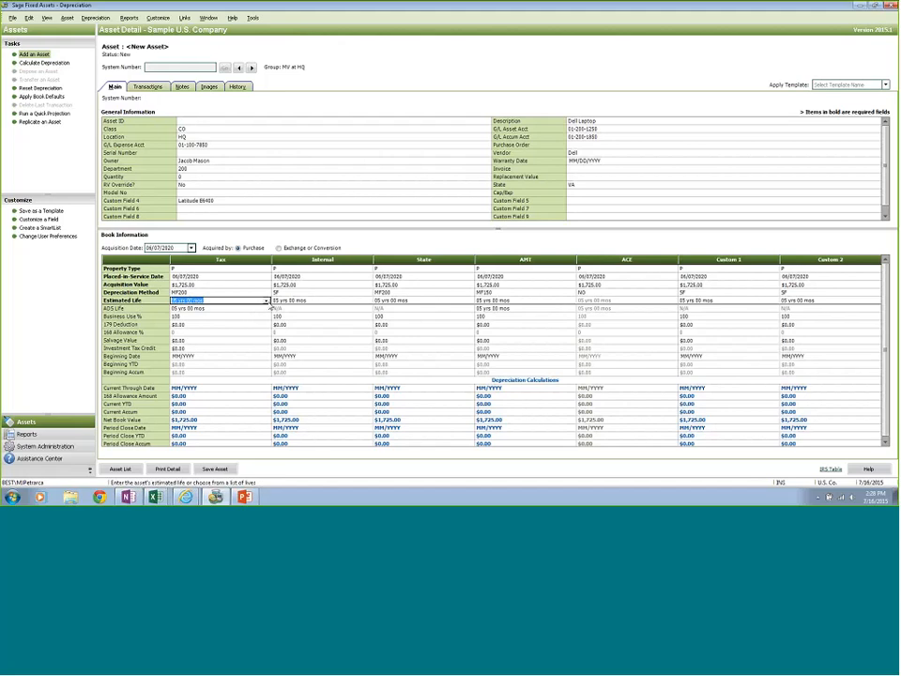
click(271, 306)
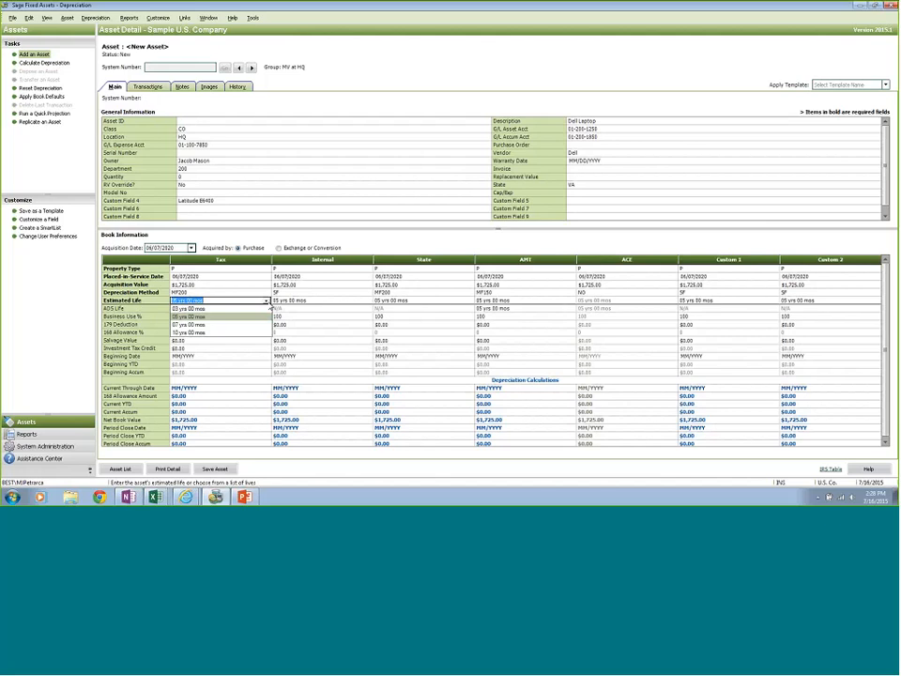
click(269, 303)
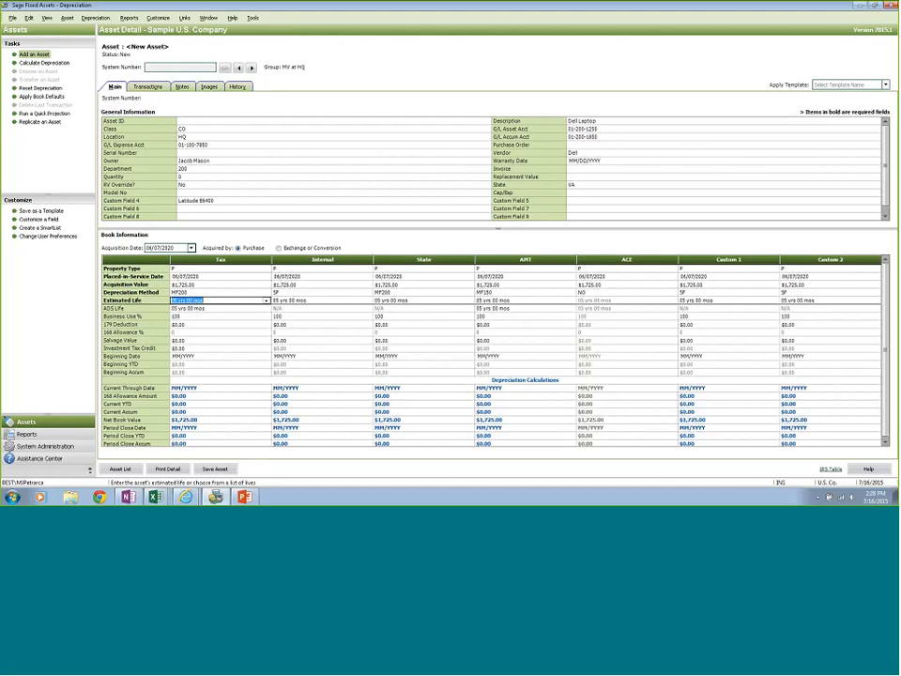
Open the IRS Table, enlarge its window, look up the recovery periods for Computers, and close it.
click(830, 469)
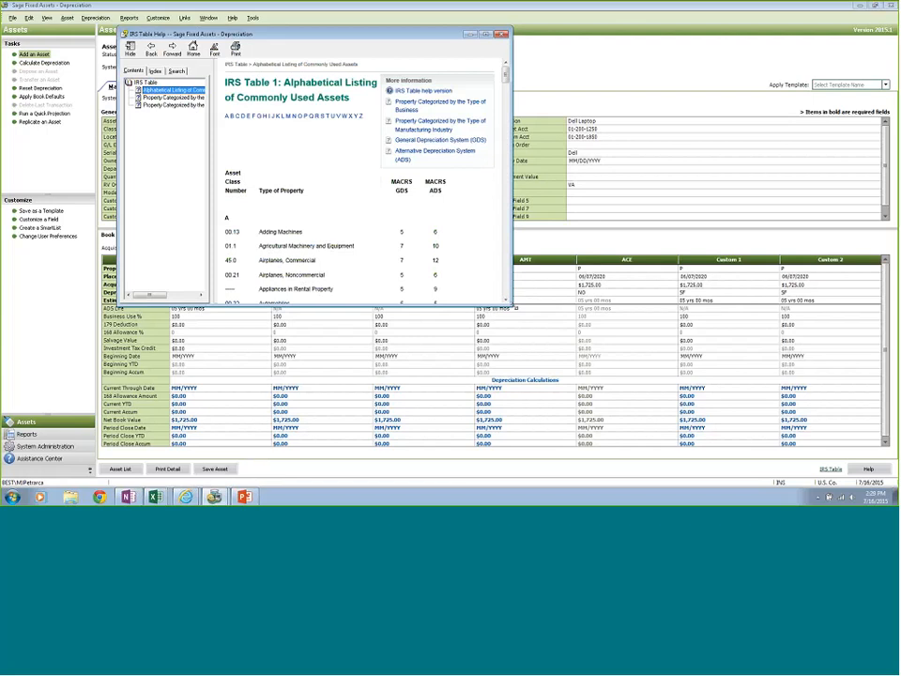
drag(511, 305, 704, 322)
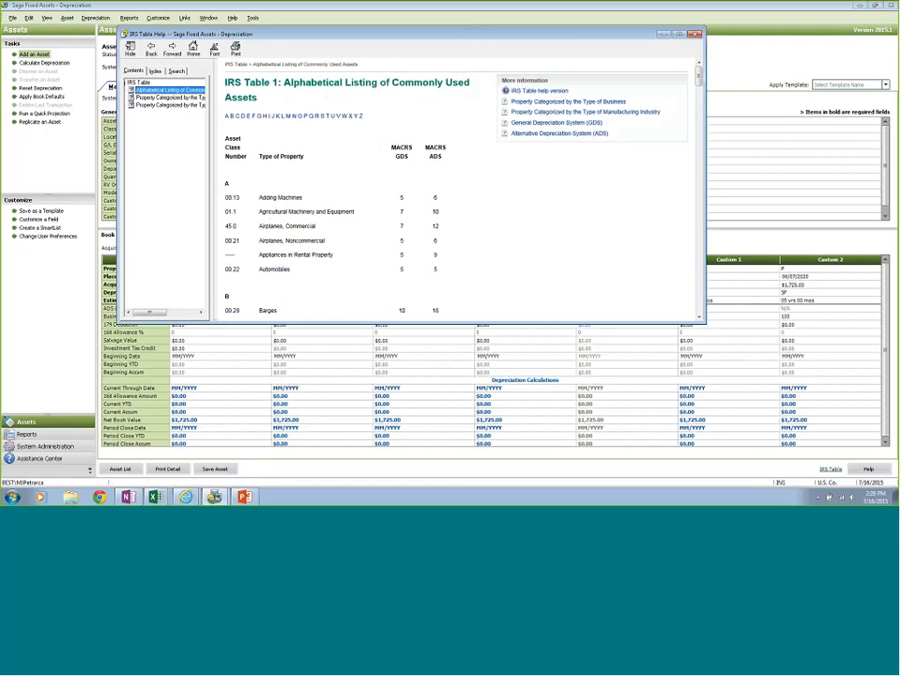
scroll(371, 202, down, 10)
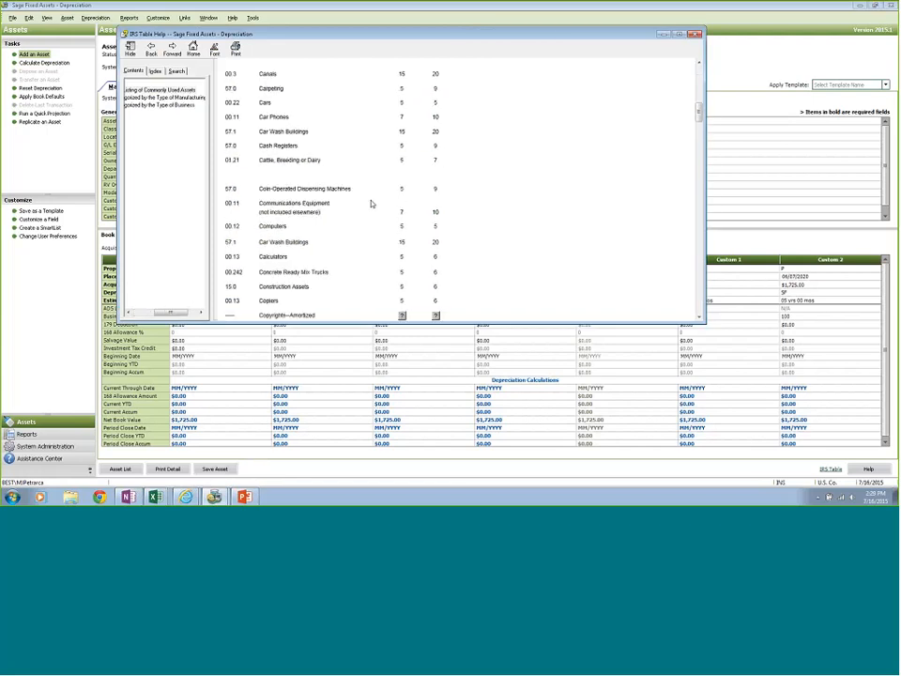
scroll(370, 203, down, 3)
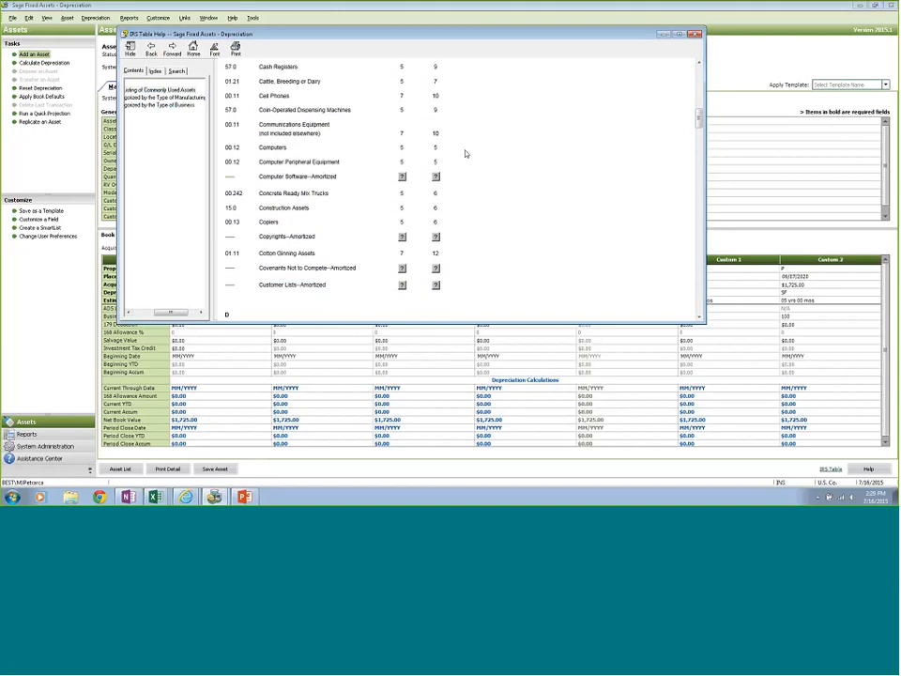
click(696, 34)
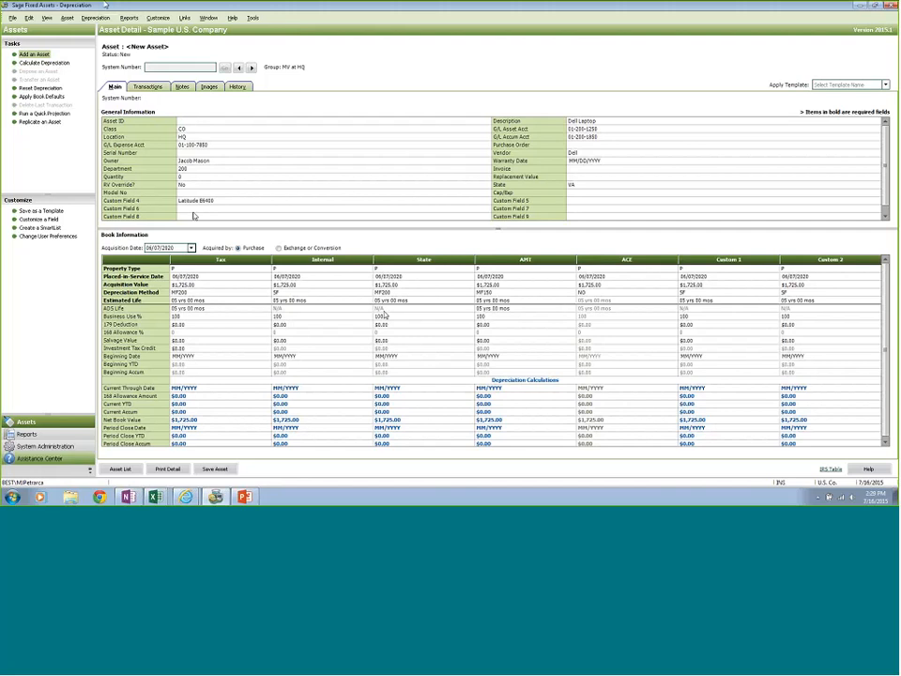
Leave the new laptop asset without saving it and go to the list of reports.
click(211, 468)
click(554, 275)
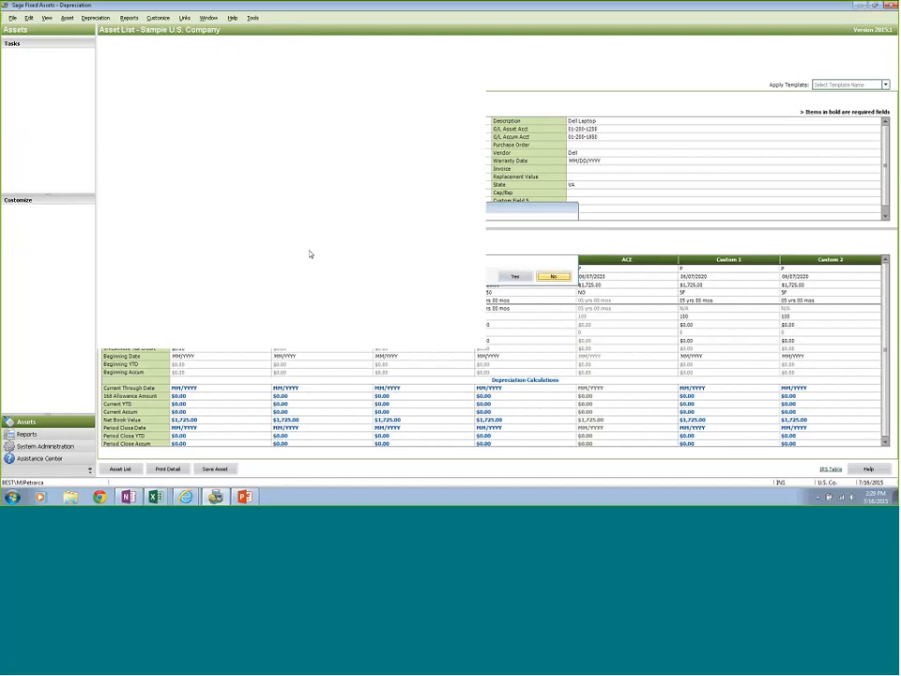
click(123, 68)
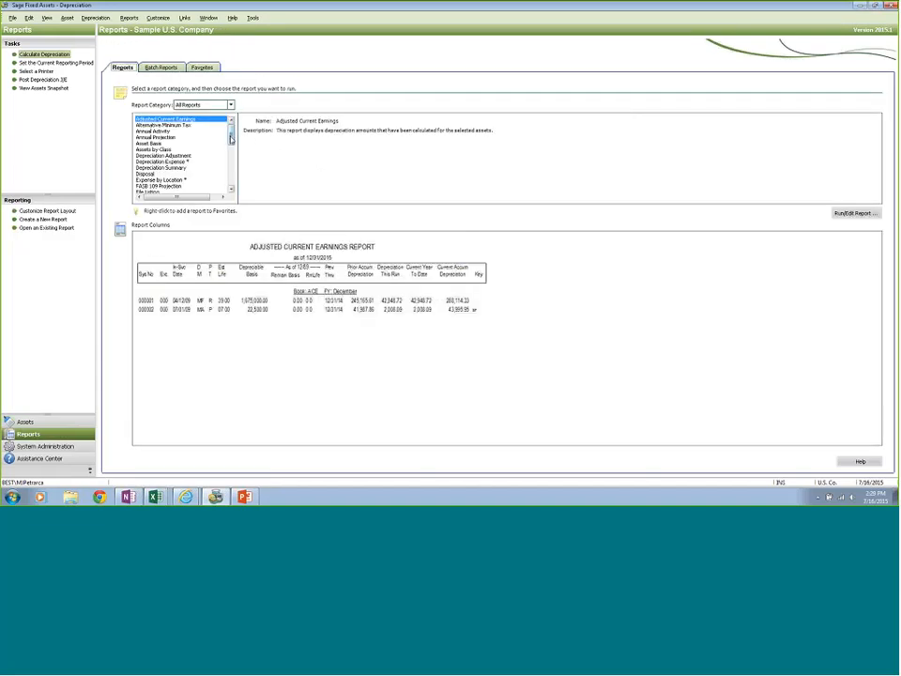
Preview the Annual Projection, Depreciation Expense, FASB 109 Projection and Form 4562 - Depreciation and Amortization reports.
drag(232, 139, 233, 138)
click(172, 137)
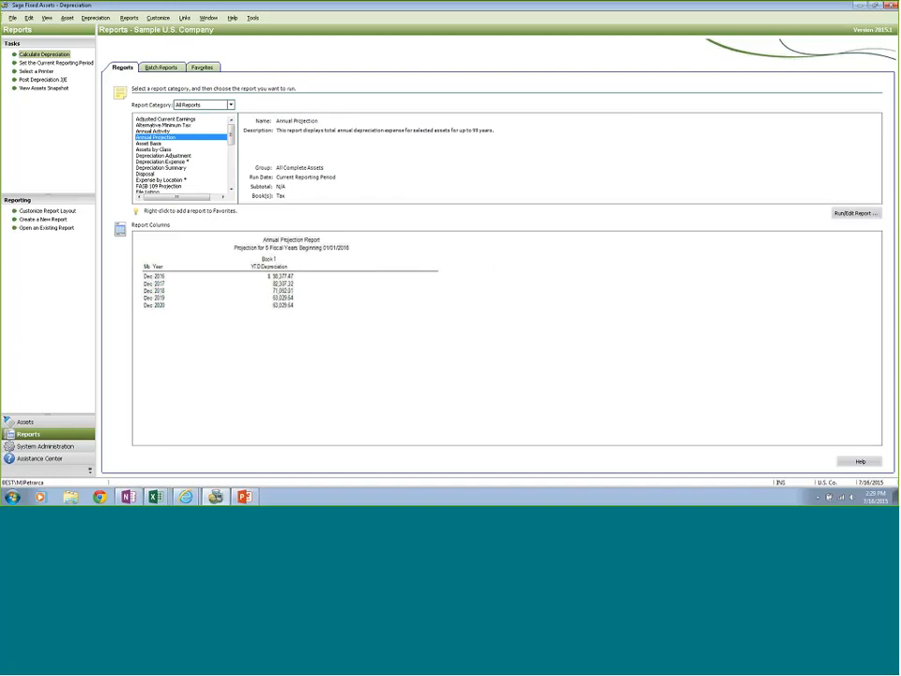
click(162, 162)
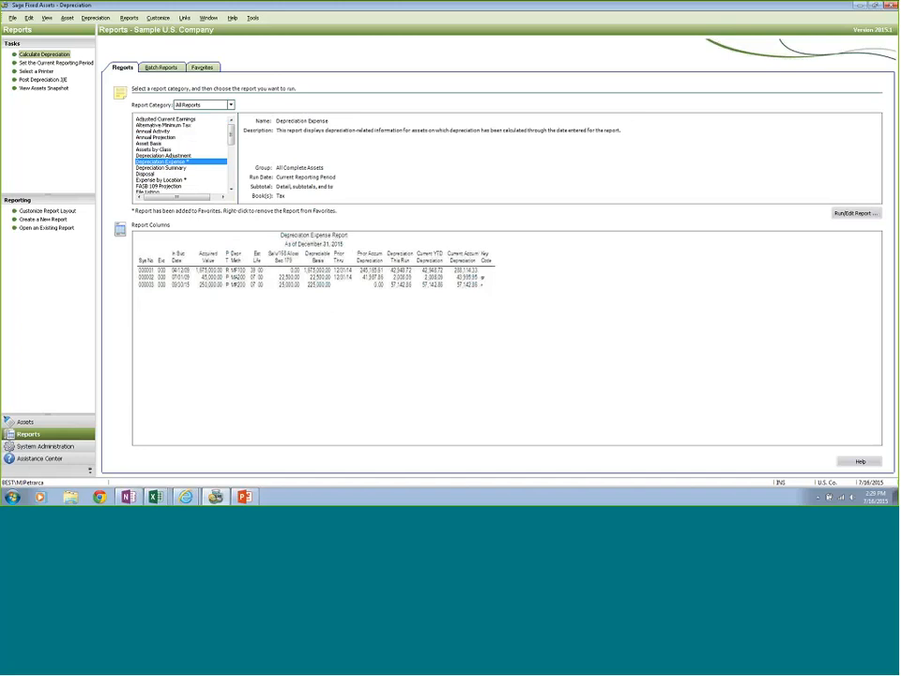
click(160, 185)
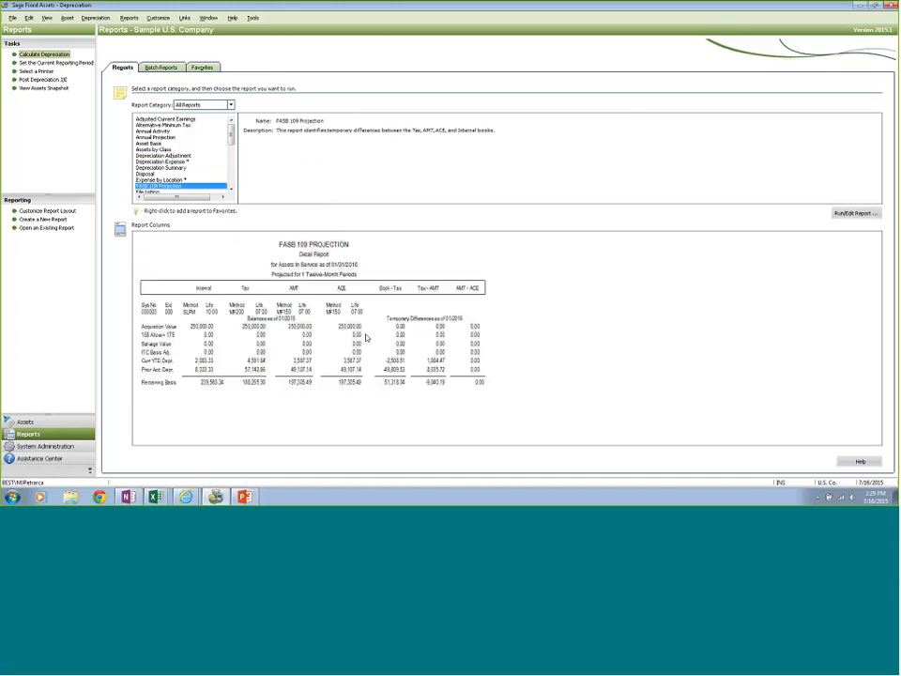
drag(231, 137, 231, 153)
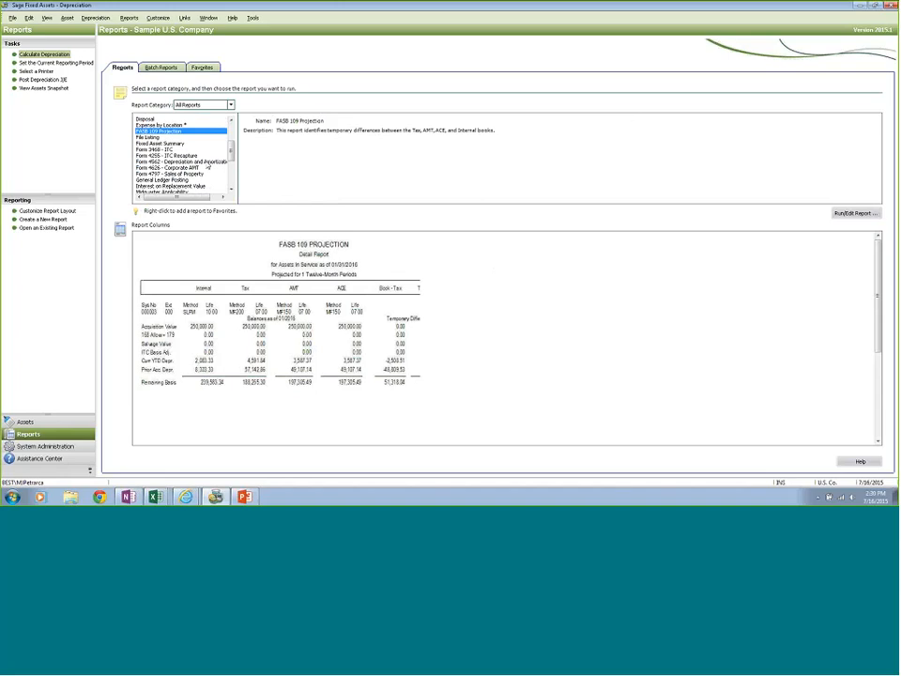
click(207, 162)
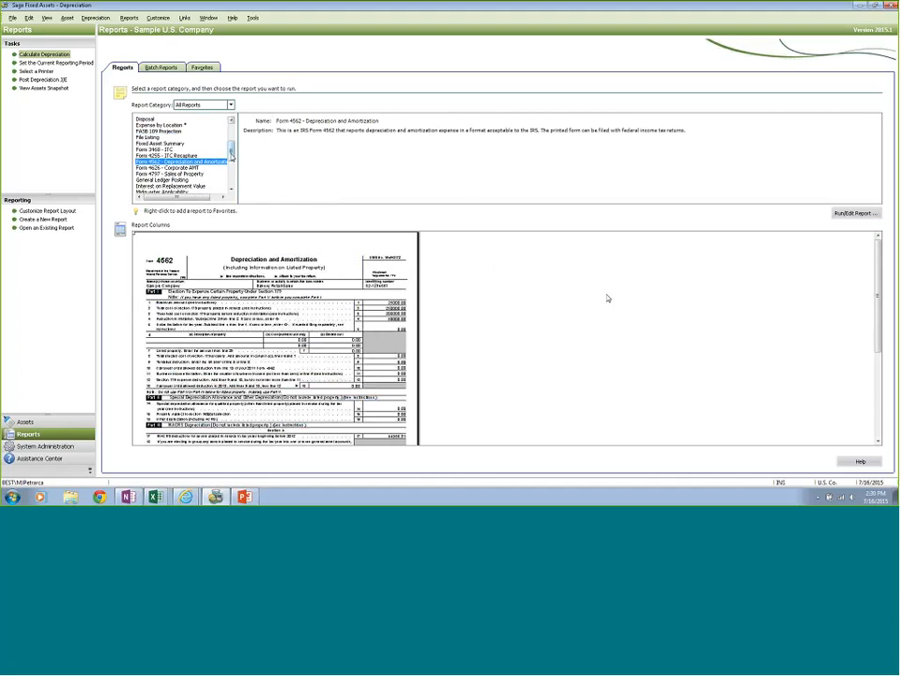
mouse_move(231, 157)
mouse_down()
mouse_move(233, 175)
mouse_move(236, 151)
mouse_move(245, 181)
mouse_move(242, 138)
mouse_up()
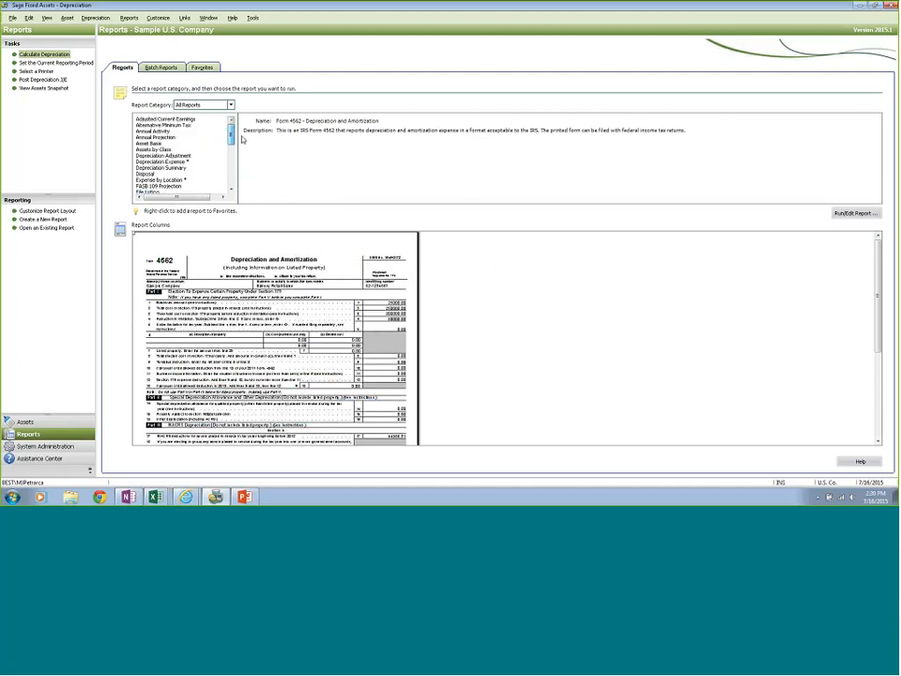
Examine the reports in the Month End Processing batch and the reports saved as favorites.
click(162, 68)
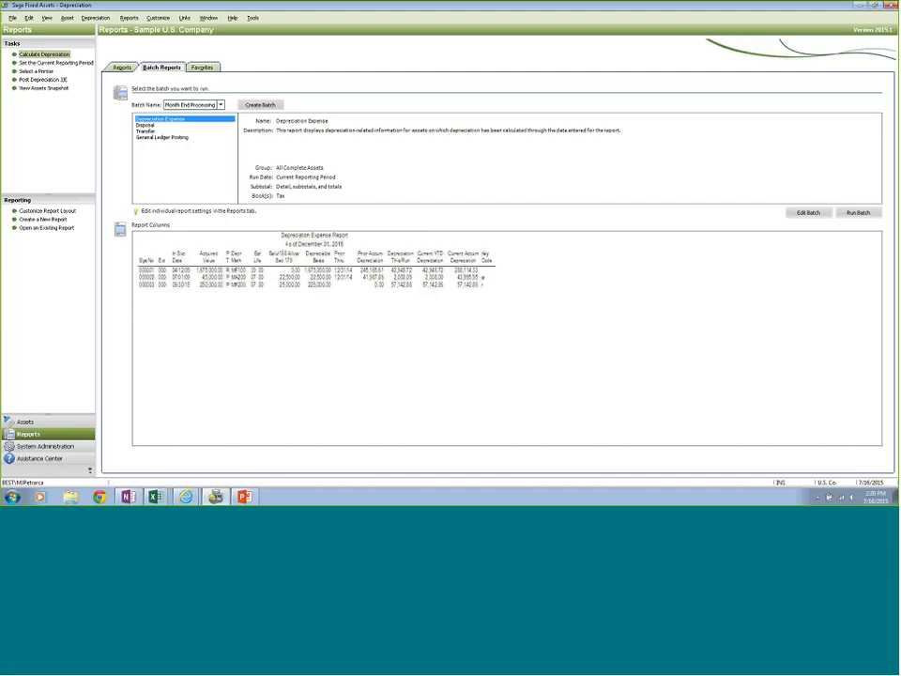
click(202, 68)
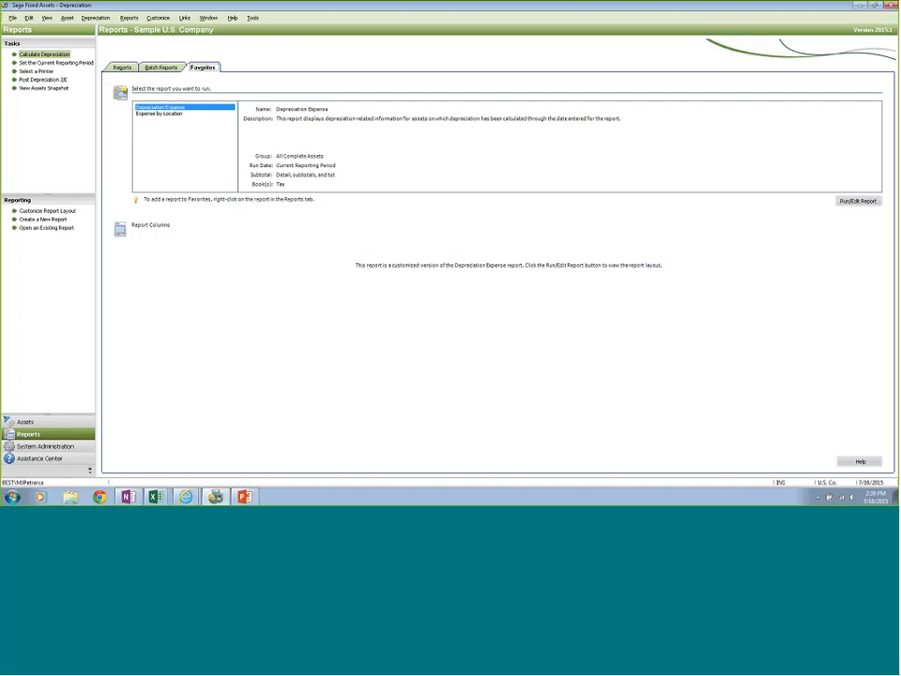
click(179, 114)
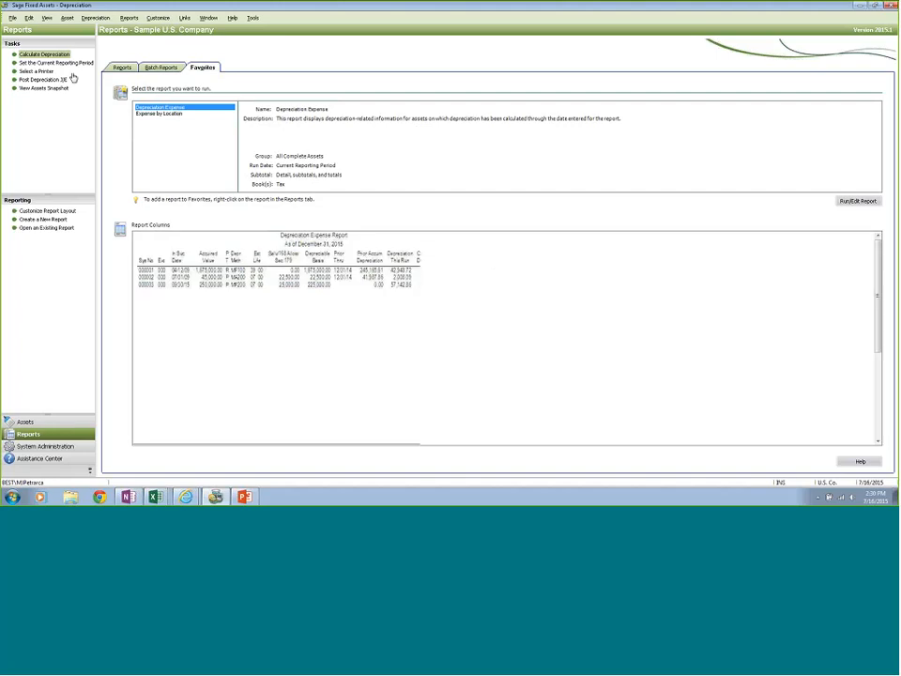
Return to the full report list and examine the available depreciation links and asset addition links.
click(122, 67)
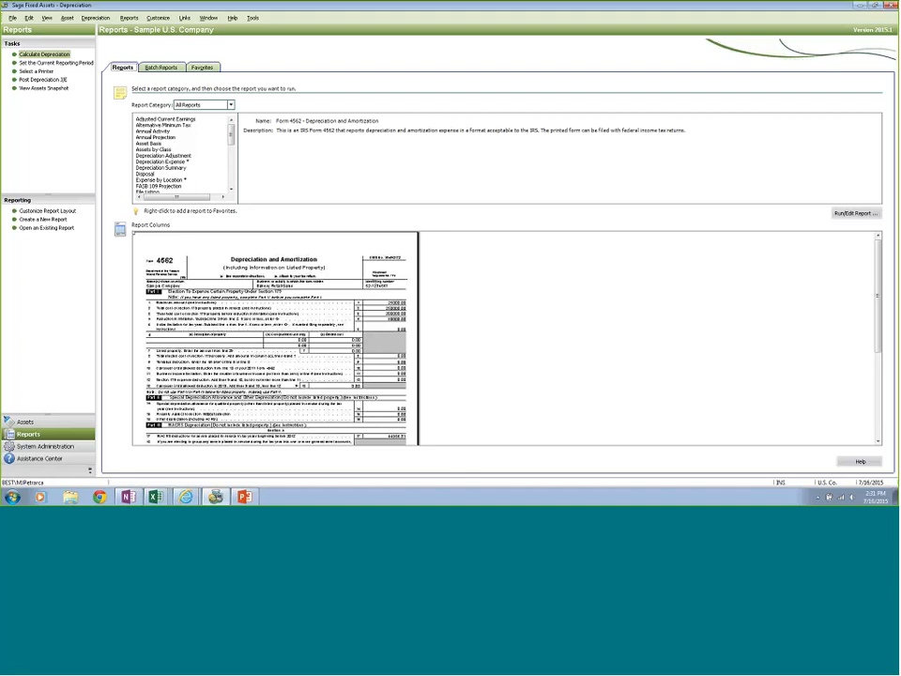
click(185, 17)
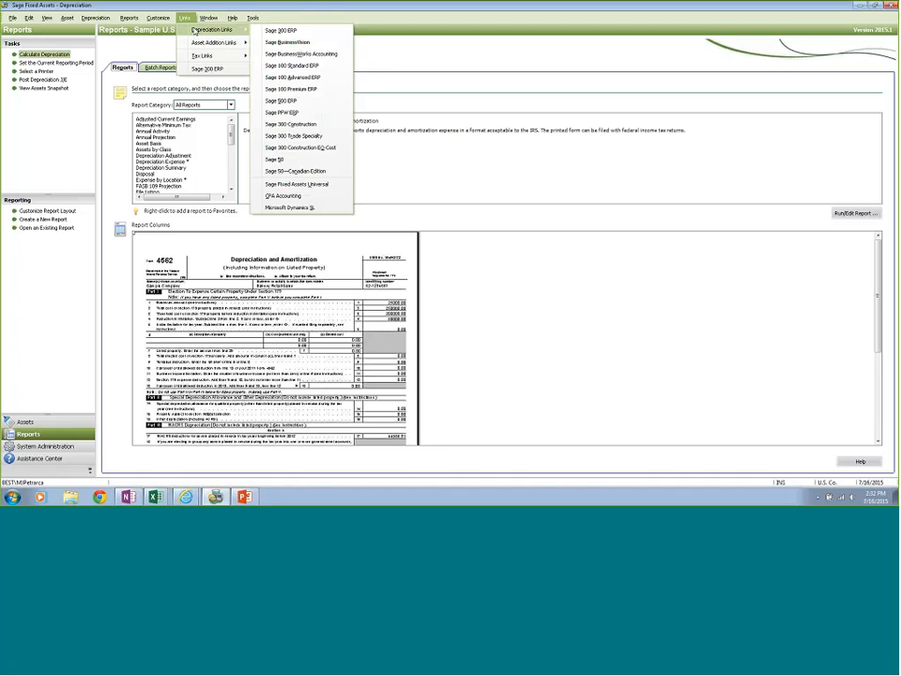
mouse_move(195, 44)
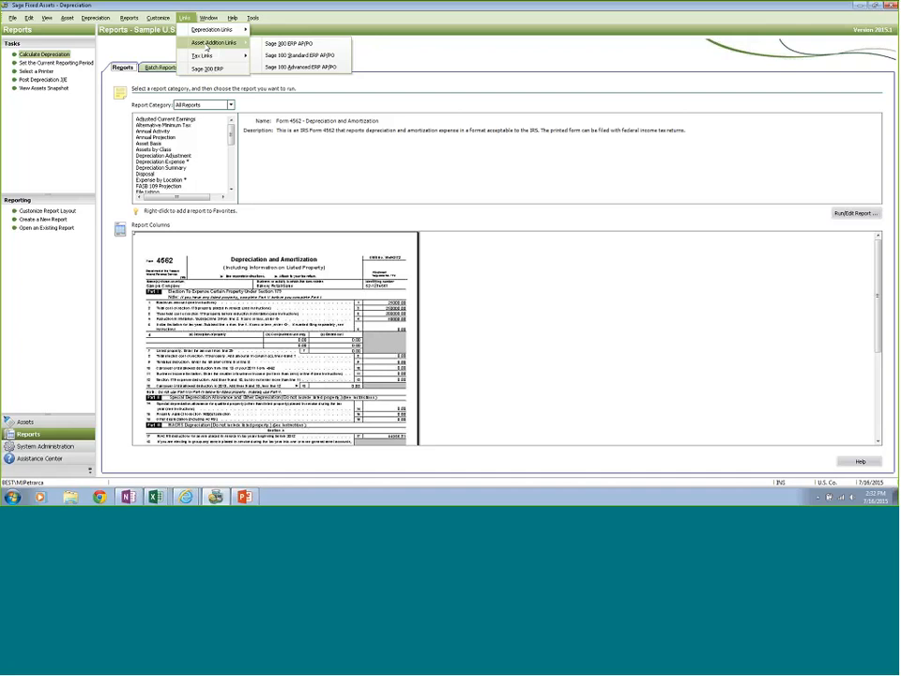
Return to the asset list and view the <All Incomplete Assets> group followed by the Active Assets group.
click(30, 423)
click(219, 64)
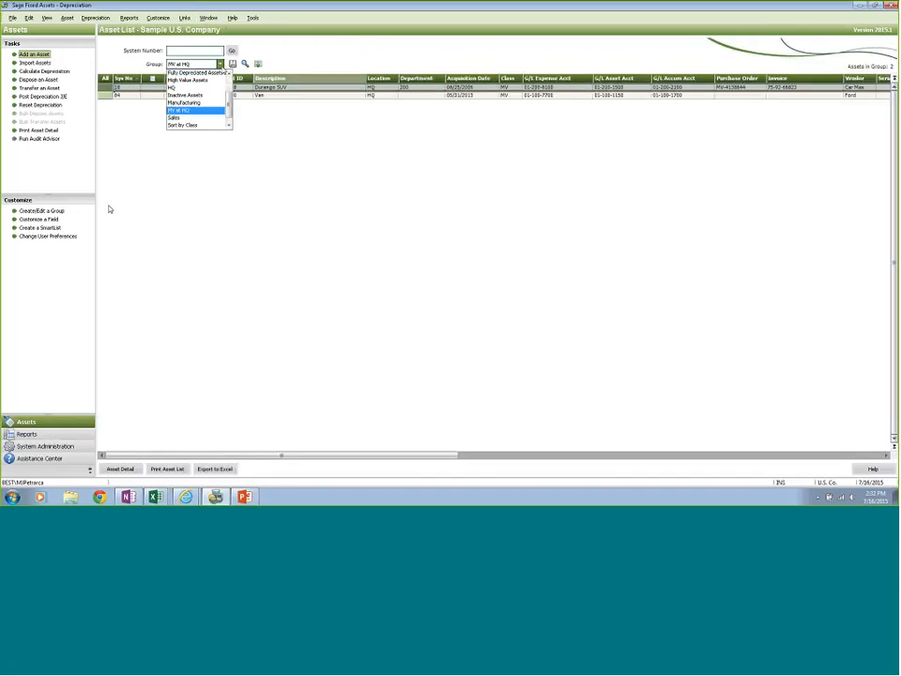
scroll(224, 85, up, 2)
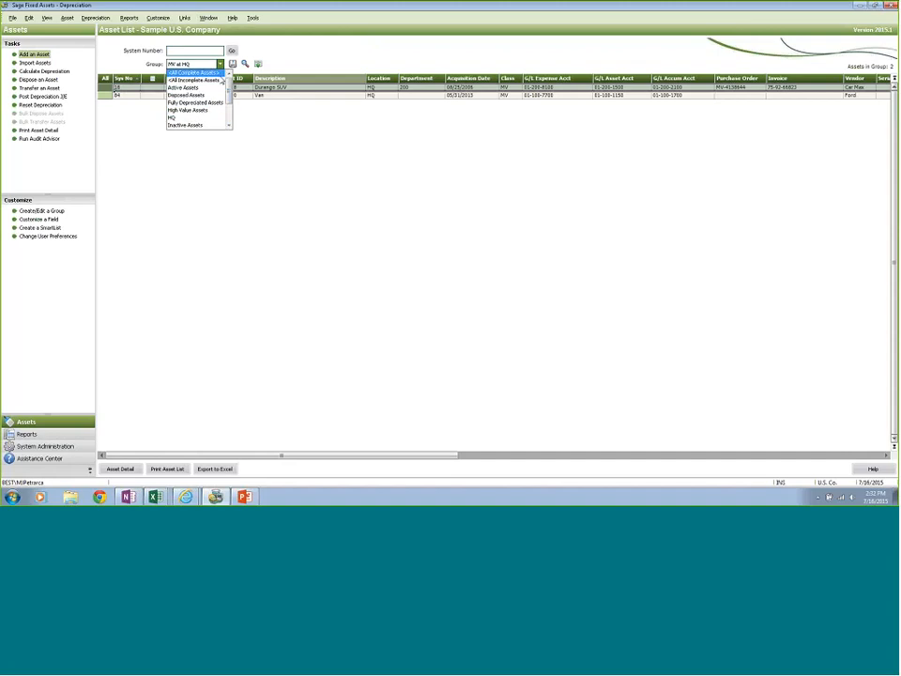
click(216, 80)
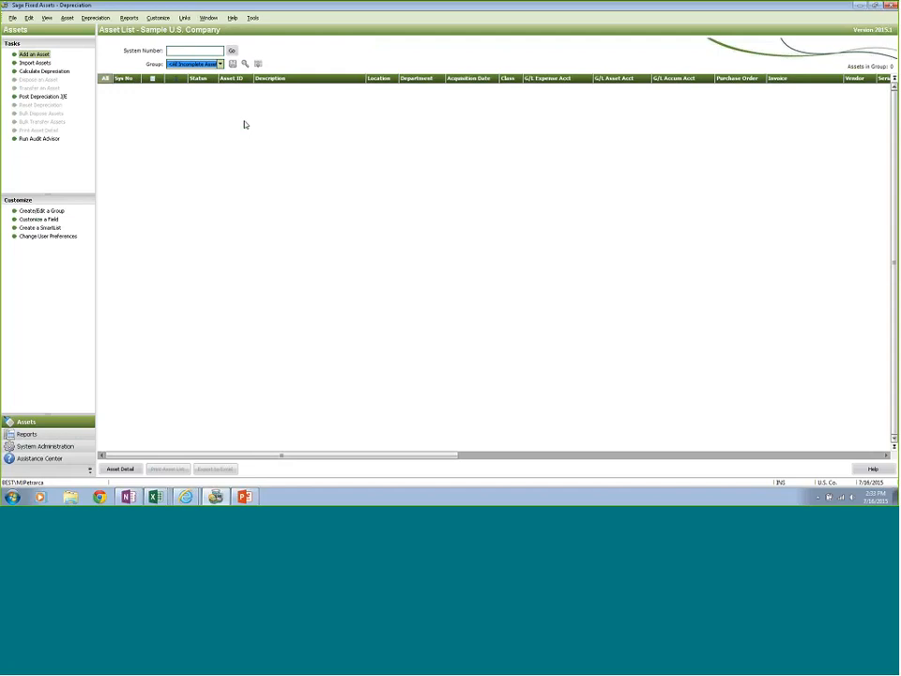
click(220, 63)
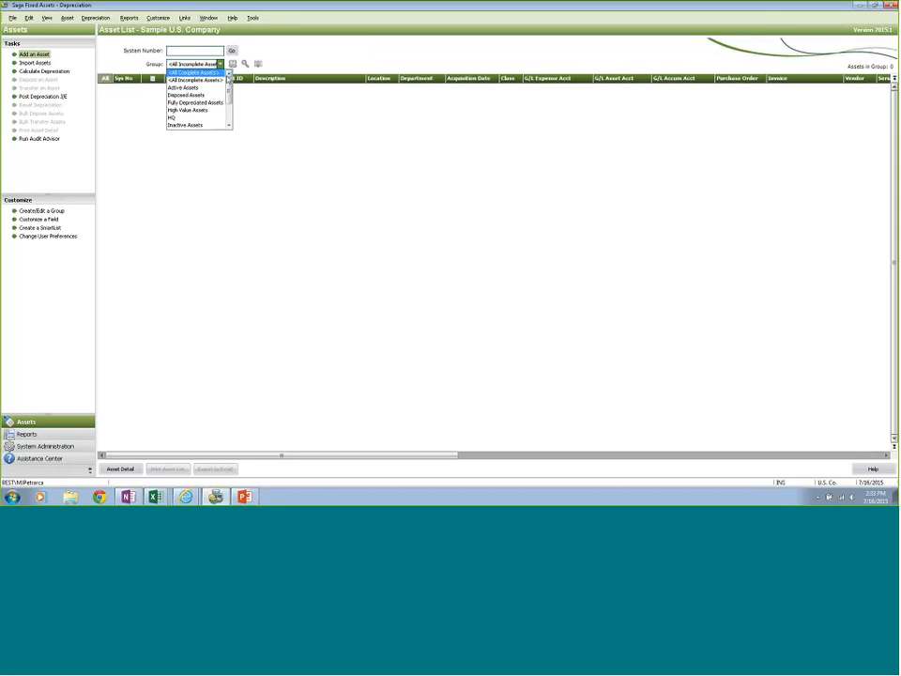
click(199, 87)
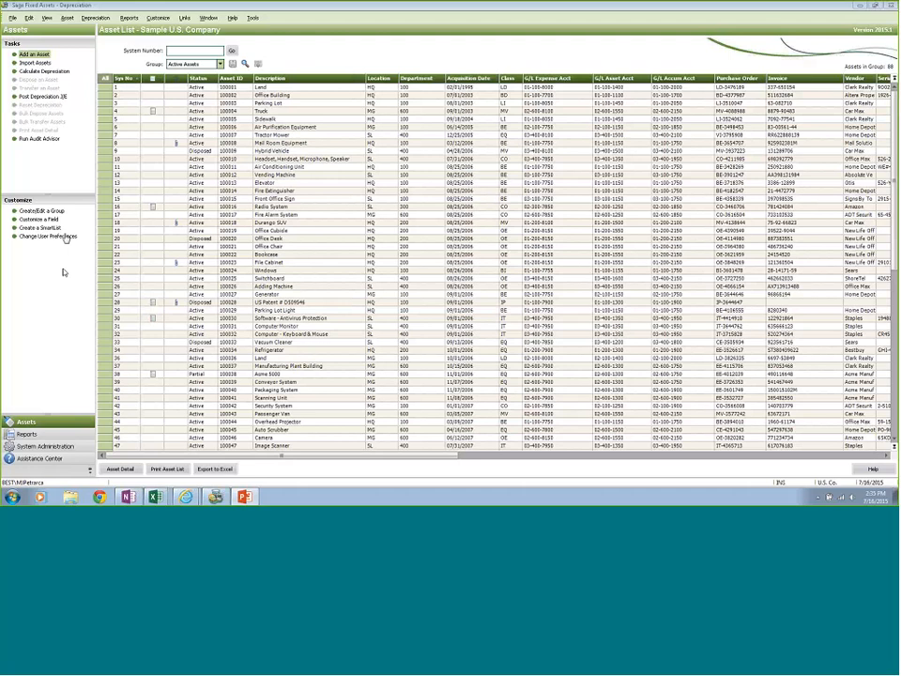
Close the sample U.S. company and start a custom import from the company utilities.
click(12, 20)
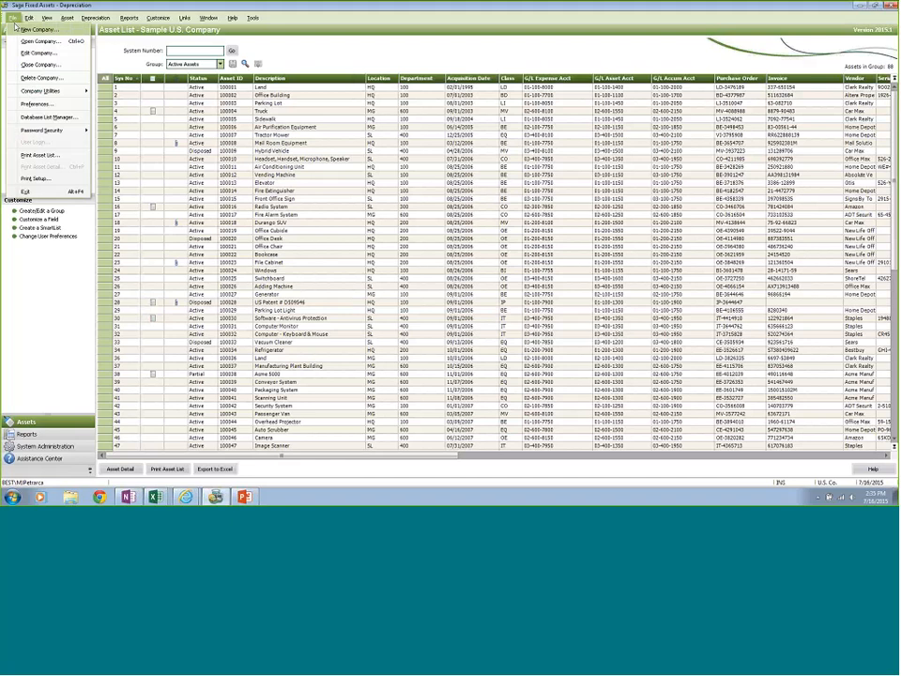
click(38, 65)
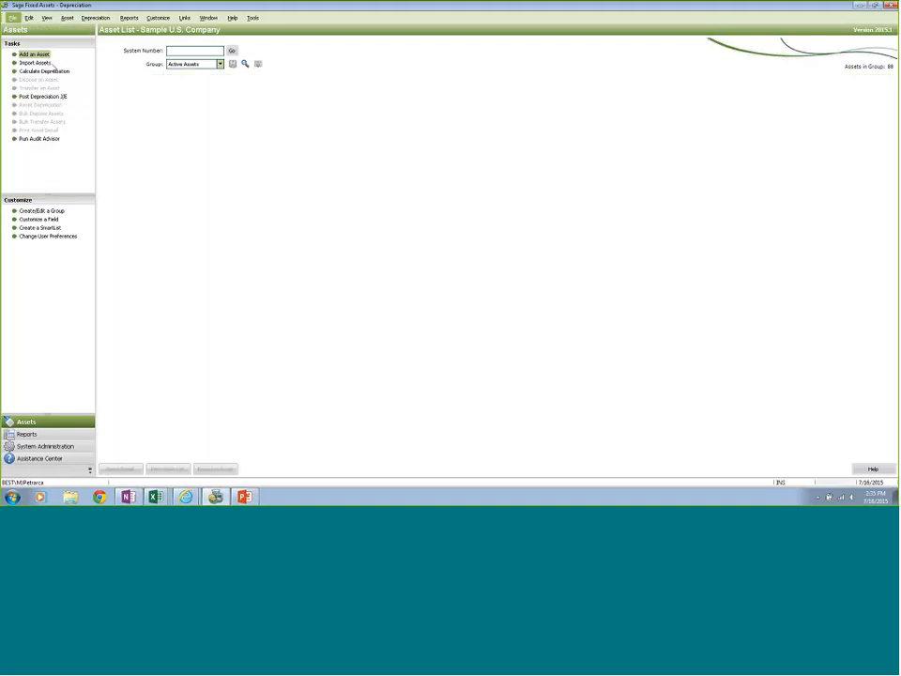
click(12, 18)
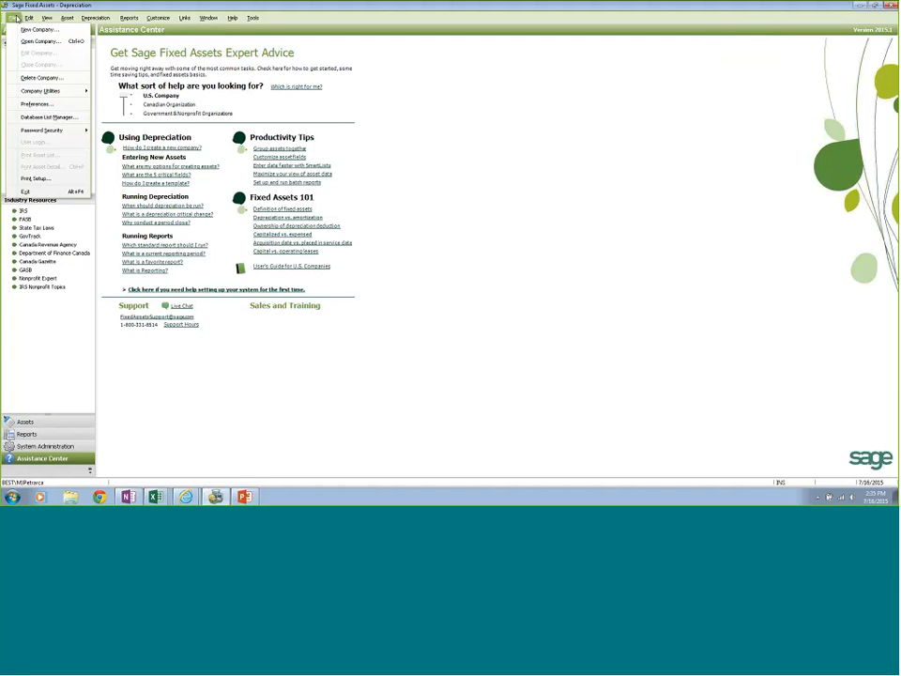
mouse_move(42, 91)
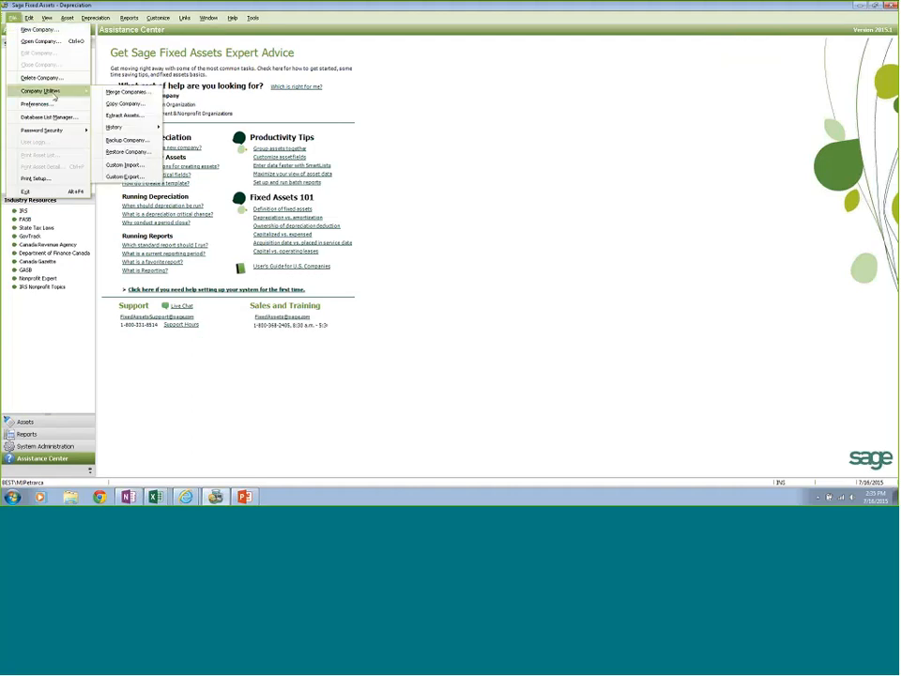
click(125, 175)
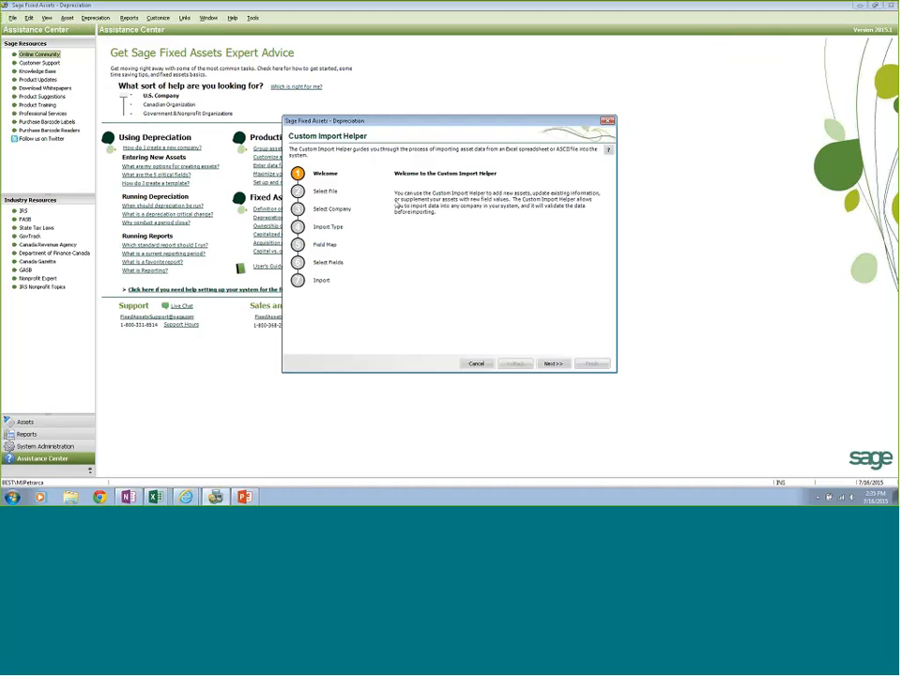
Advance to the import file selection and browse to the Sage Fixed Assets Depreciation folder in Program Files (x86).
click(553, 363)
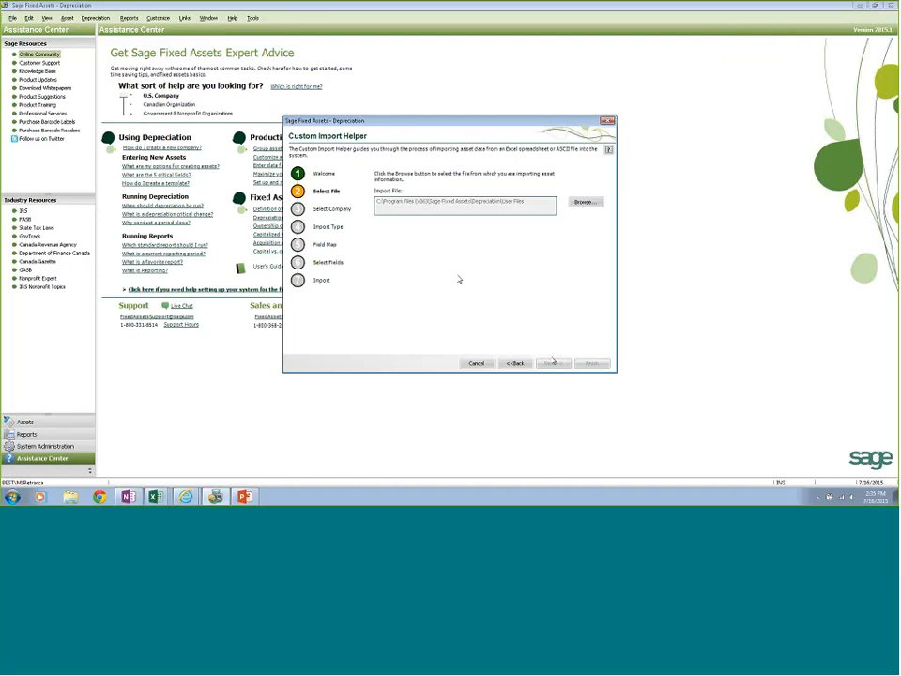
click(584, 202)
click(341, 299)
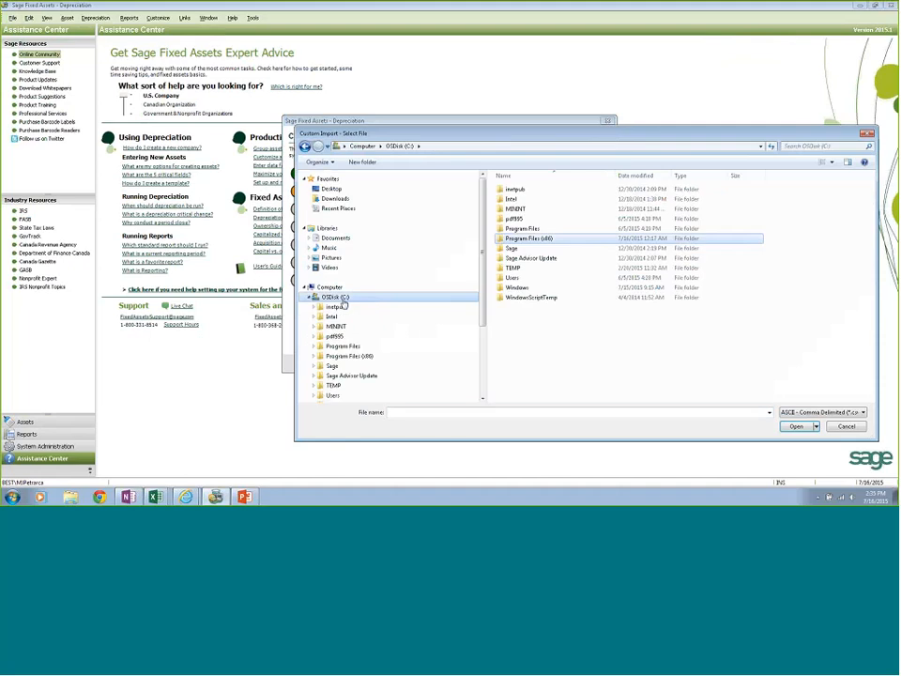
double_click(528, 238)
scroll(553, 352, down, 6)
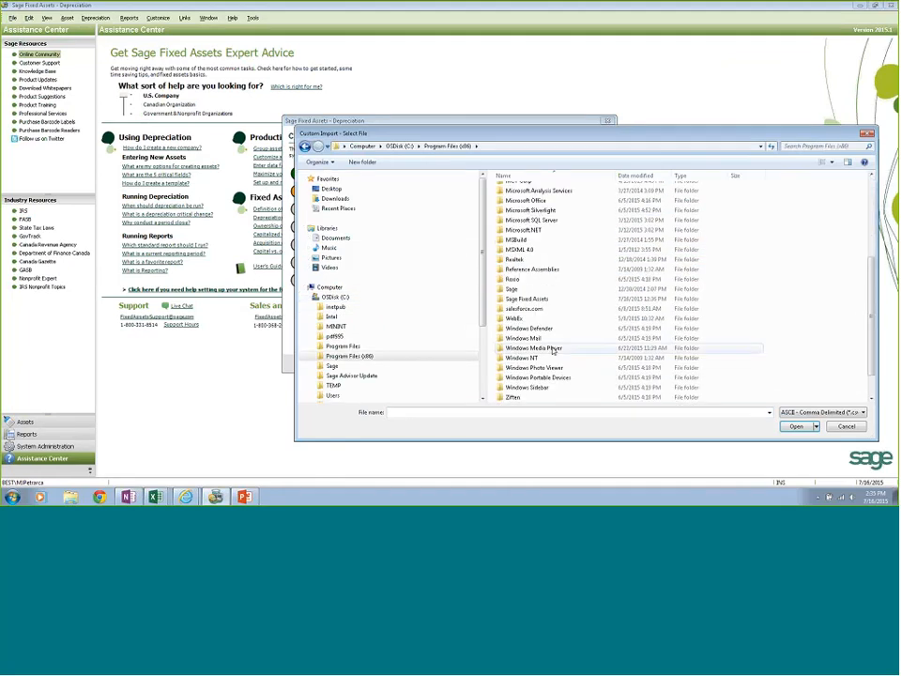
scroll(553, 352, up, 2)
double_click(530, 323)
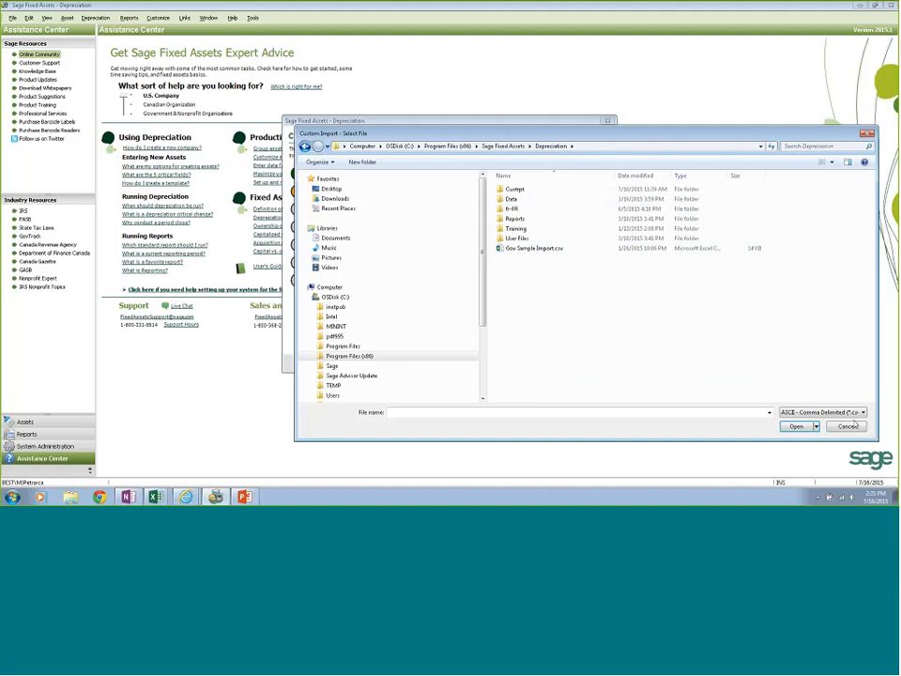
Filter for Excel 97/2000/XP/2003 files and choose CndSample Import.xls from the Sage Fixed Assets folder as the import file.
click(821, 412)
click(821, 426)
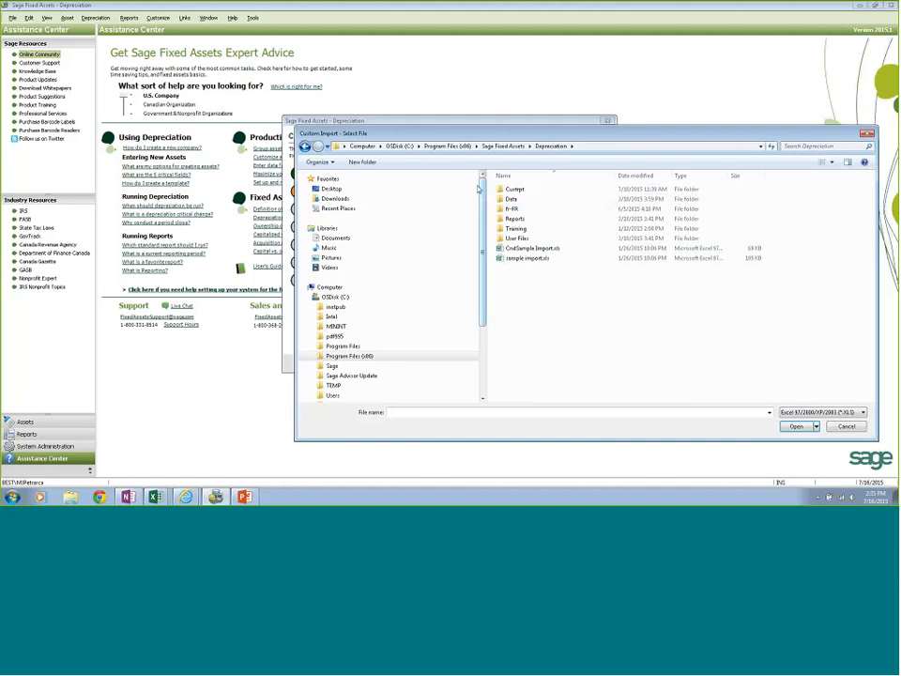
click(504, 147)
click(532, 258)
click(796, 427)
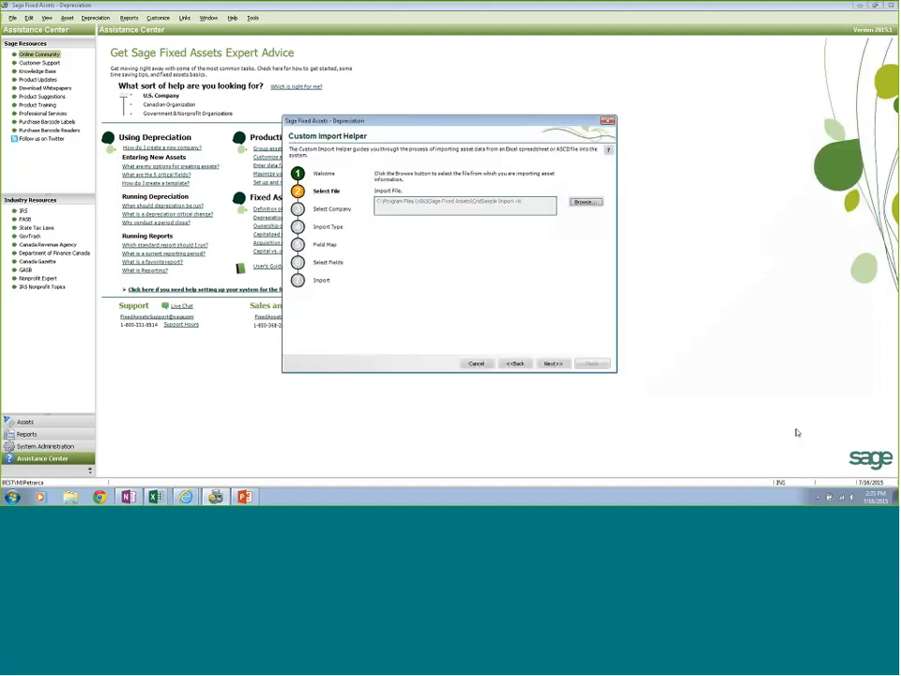
Import into Sample U.S. Company with the New Asset import type and the Create New Field Map option, continuing to field selection.
click(554, 364)
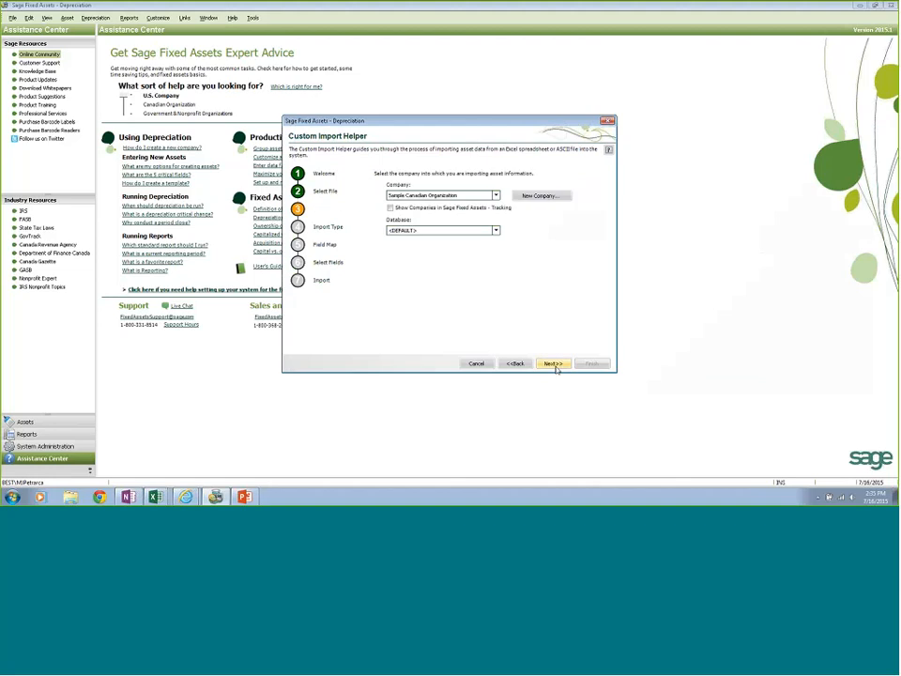
click(441, 195)
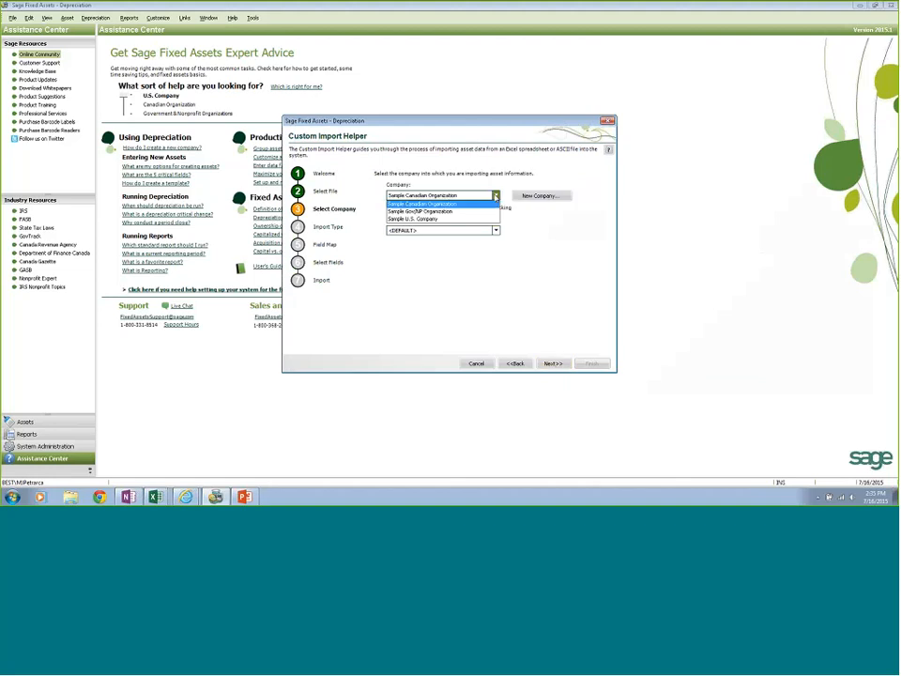
click(438, 220)
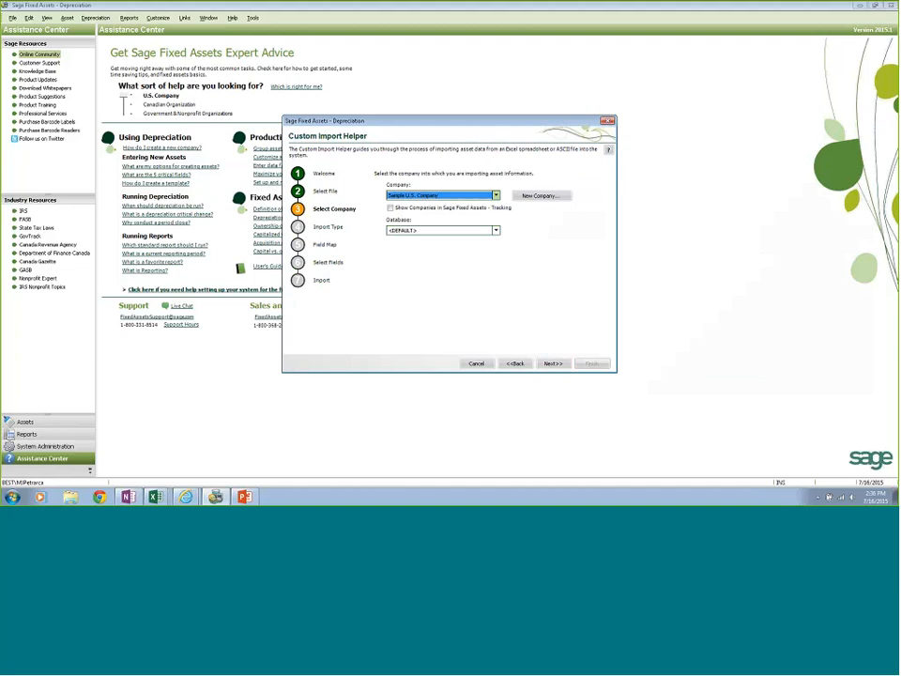
click(553, 363)
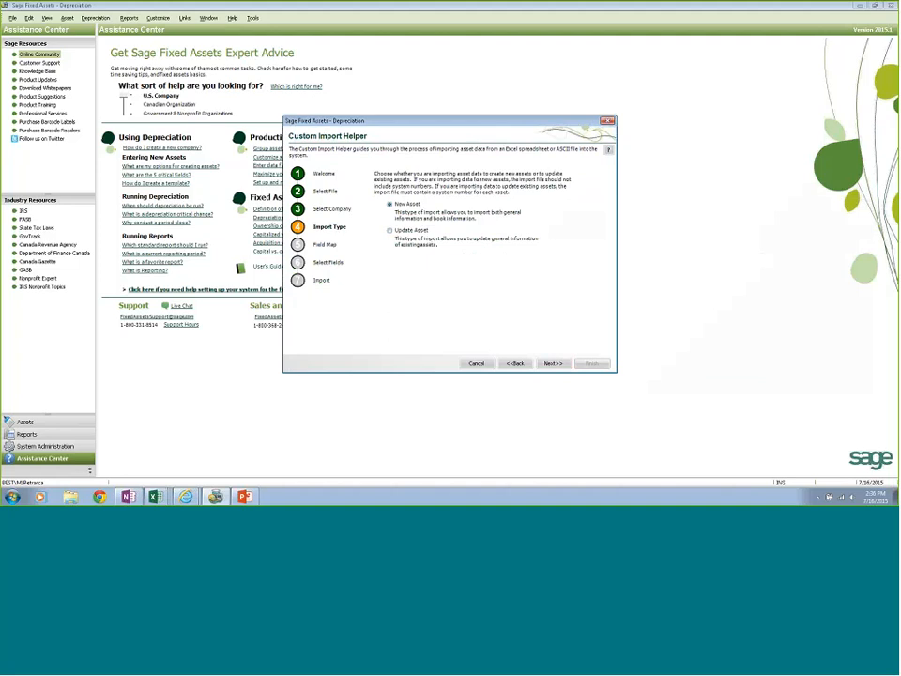
click(553, 363)
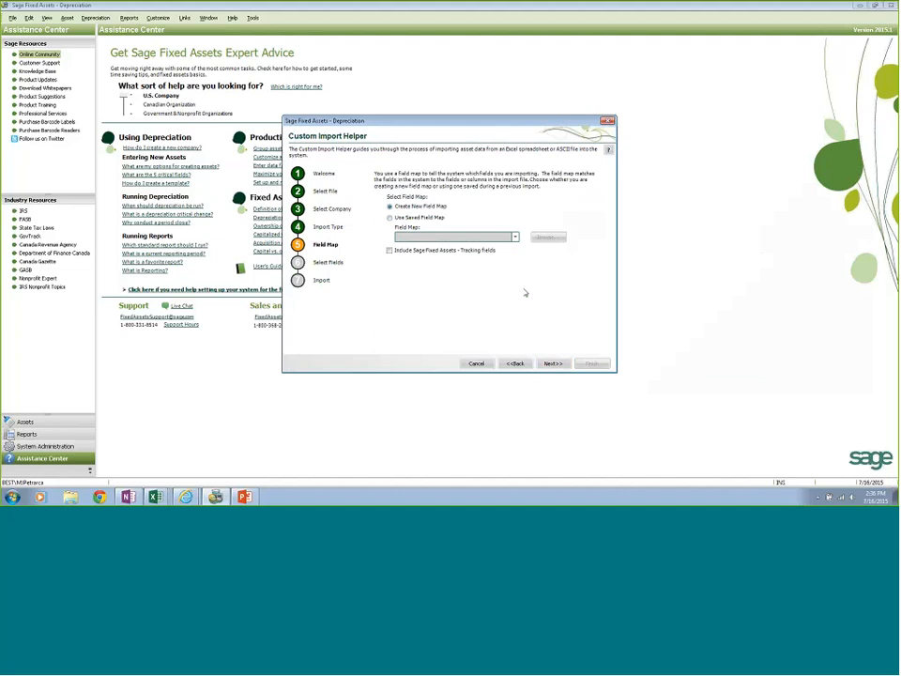
click(554, 366)
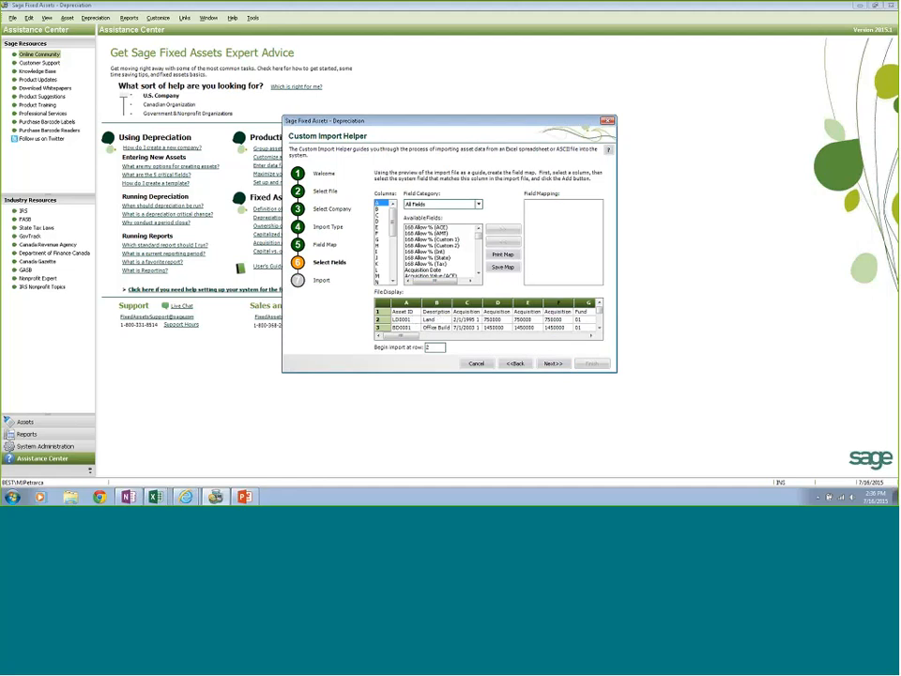
Limit the available fields to General Info Fields and map column A of the import file to Asset ID.
click(477, 242)
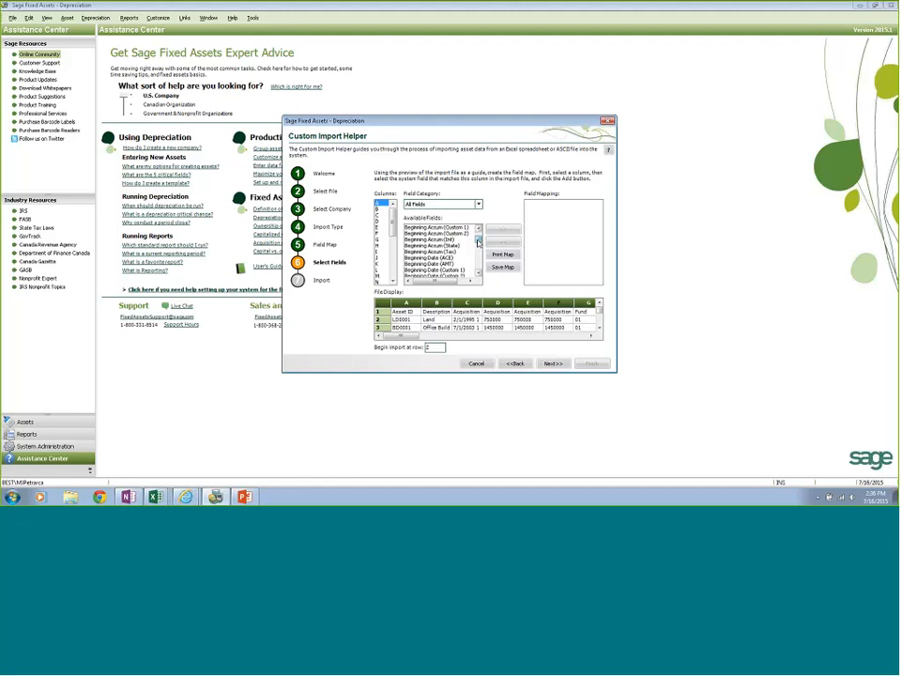
drag(477, 243, 478, 237)
click(477, 204)
click(460, 222)
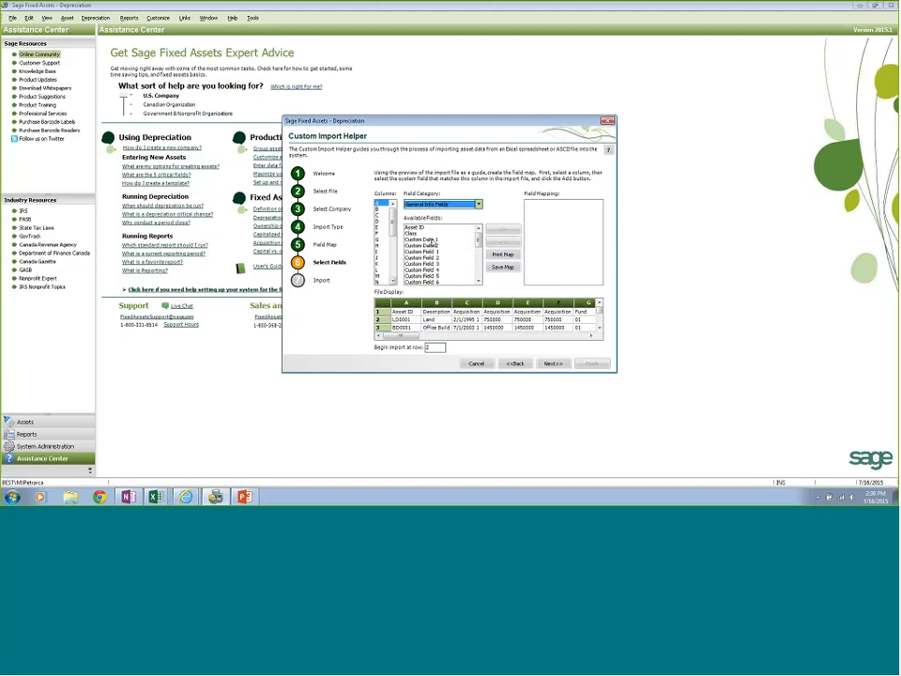
click(417, 228)
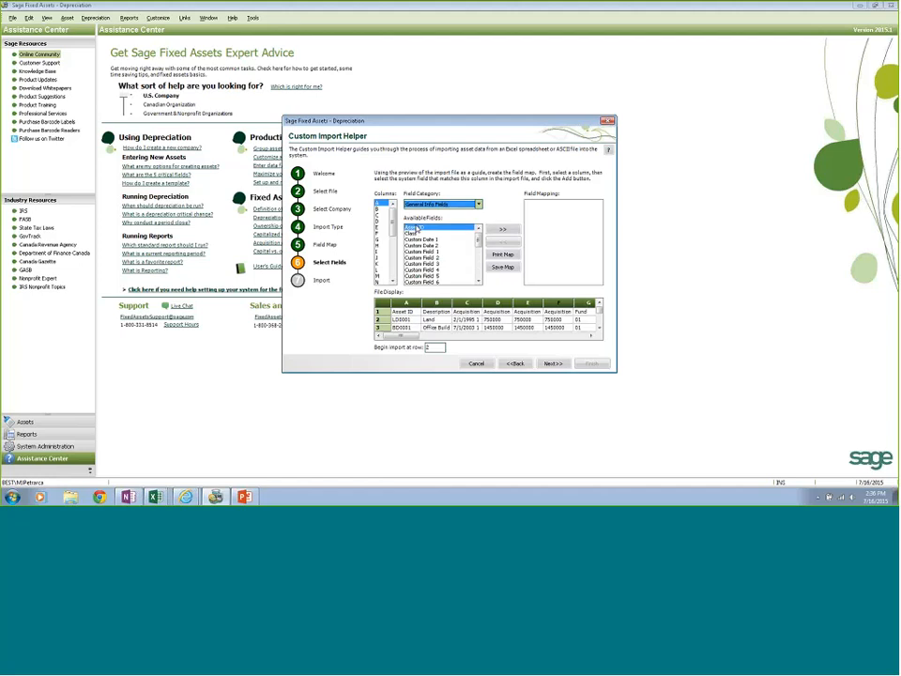
click(502, 230)
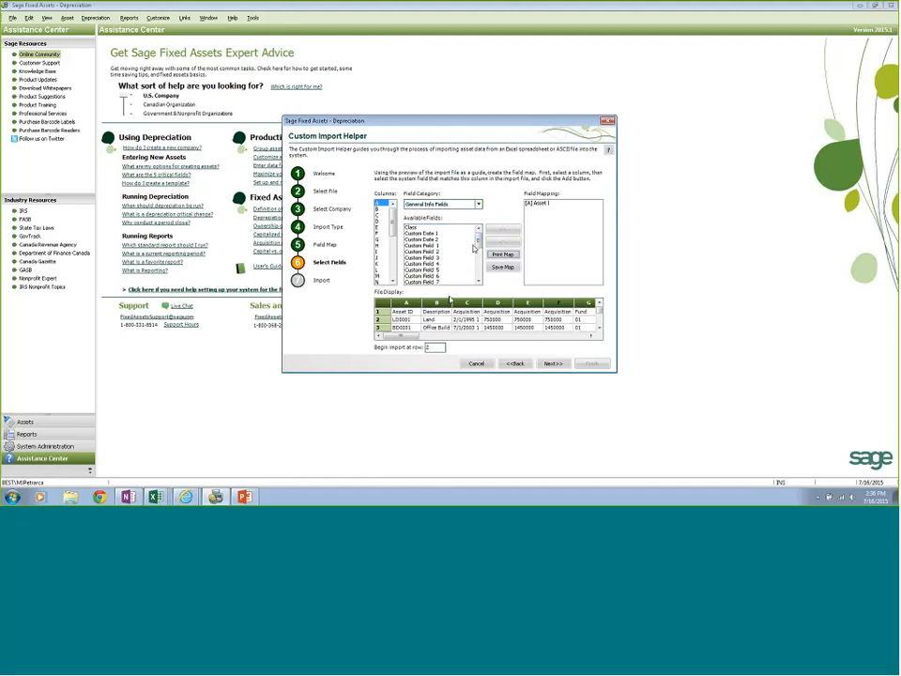
Map column B of the import file to the Description field.
drag(477, 245, 477, 259)
click(428, 271)
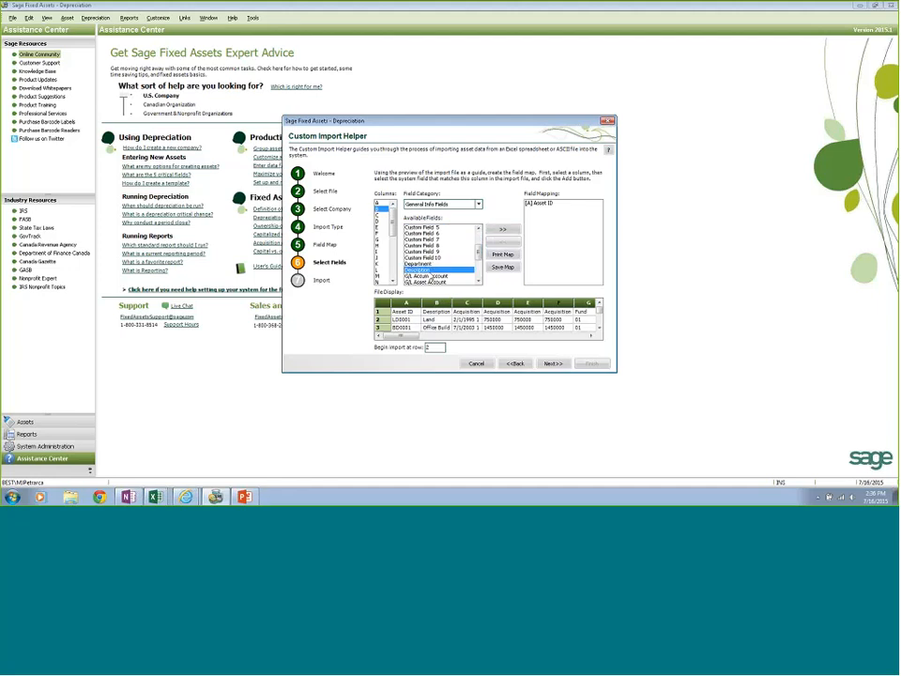
double_click(430, 272)
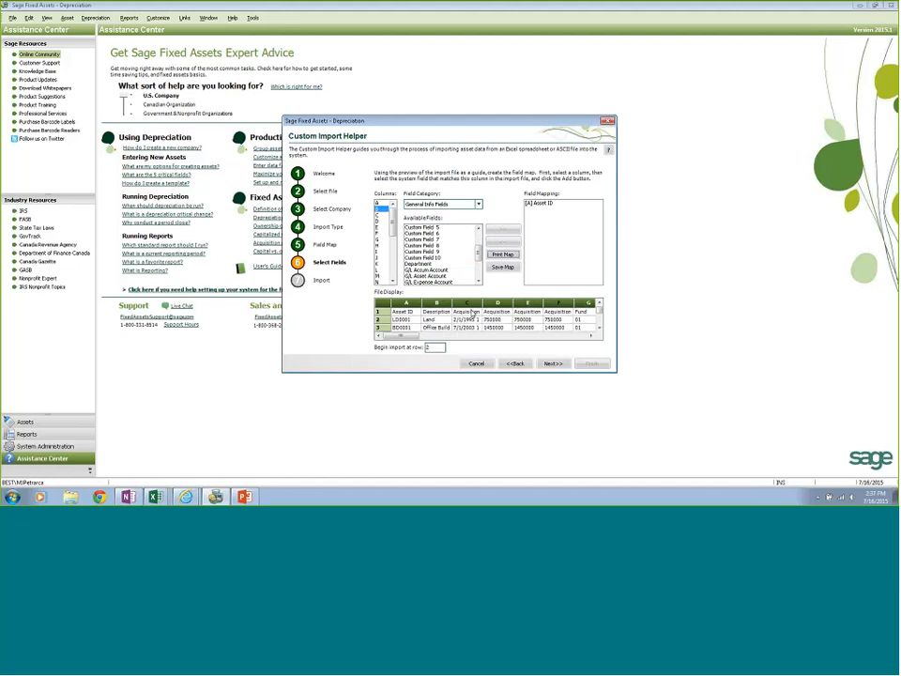
List all available field categories and map column C of the import file to the Acquisition Date field.
click(468, 312)
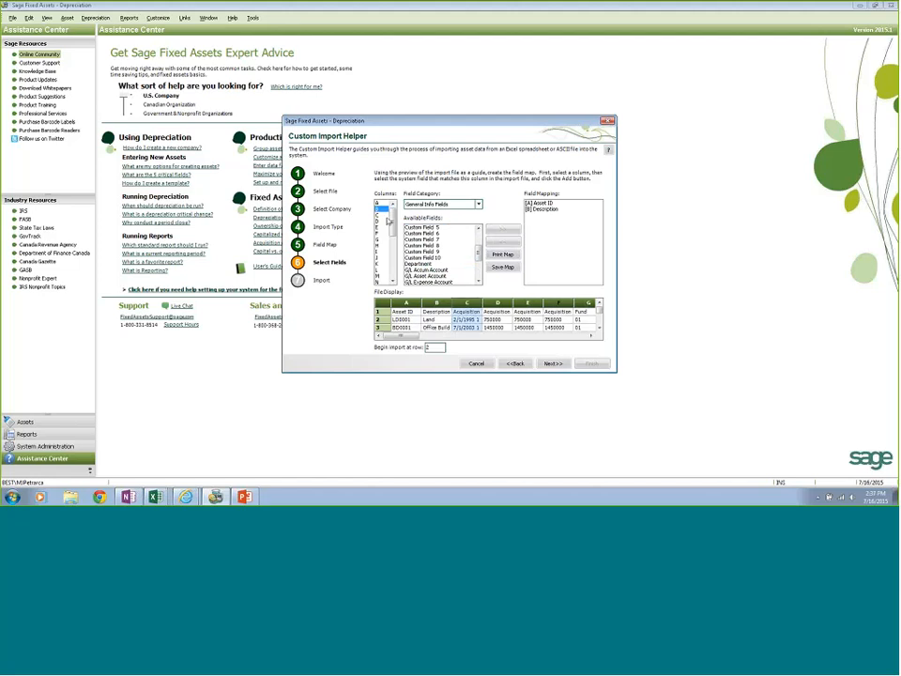
drag(478, 251, 480, 208)
click(479, 204)
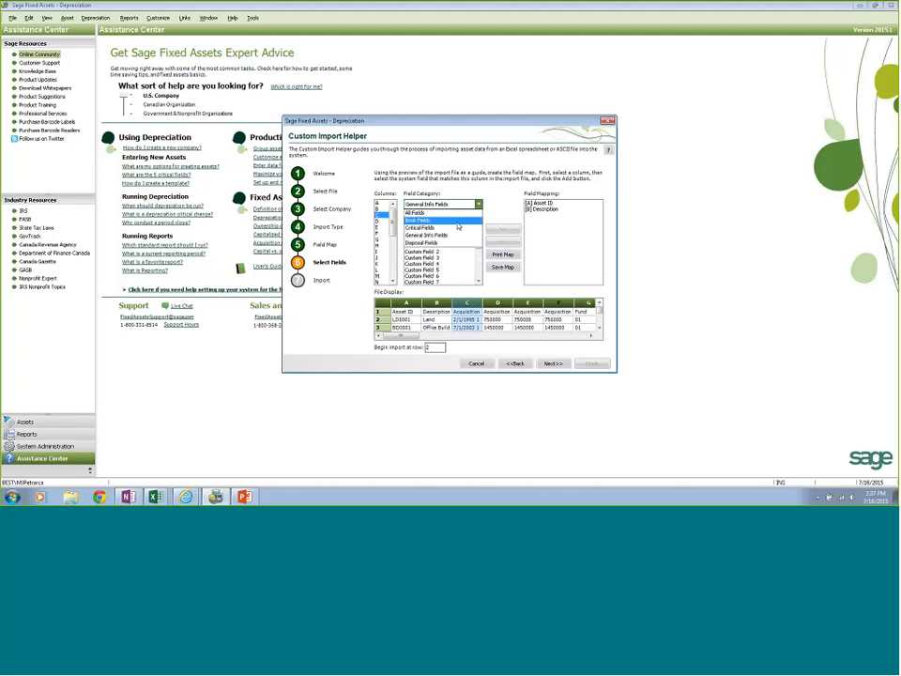
click(450, 212)
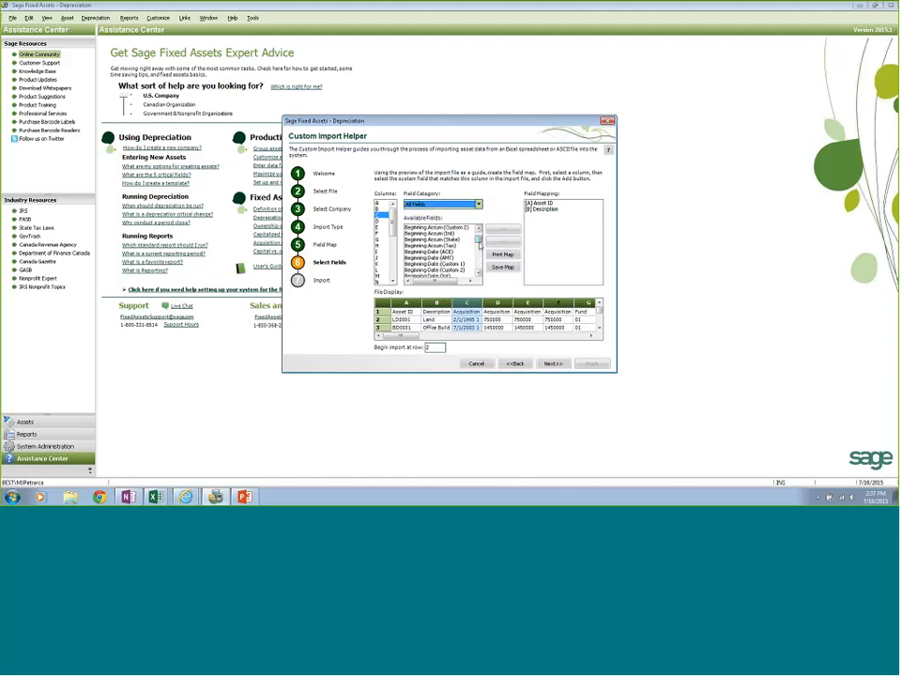
drag(480, 242, 479, 239)
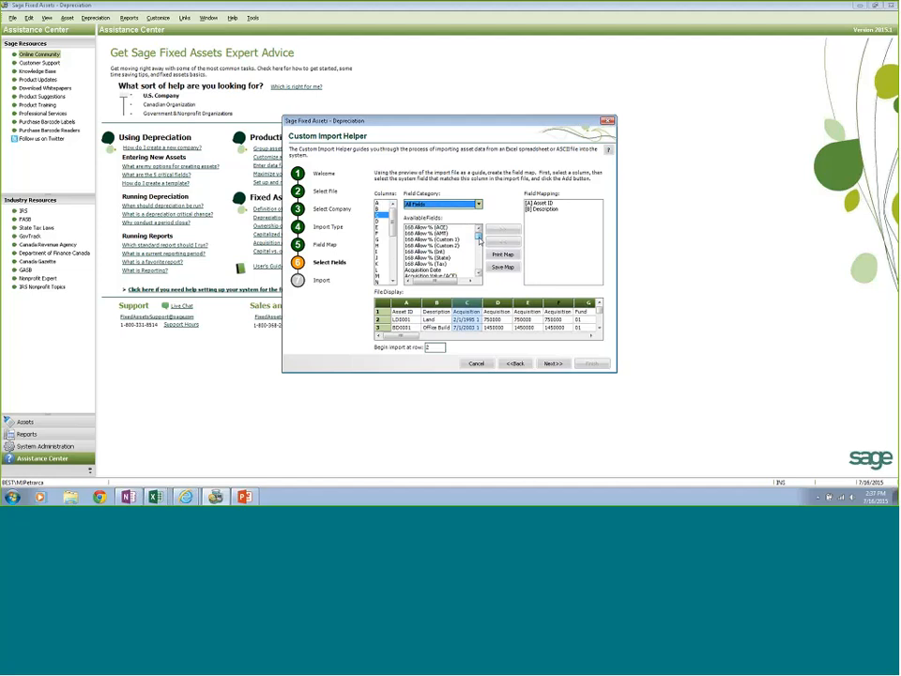
click(442, 270)
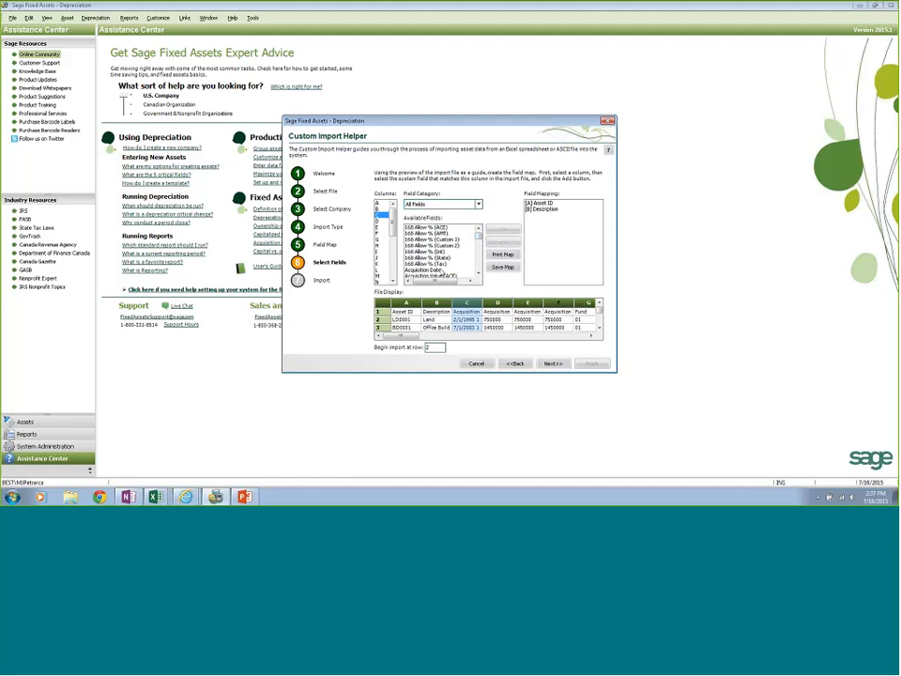
click(503, 229)
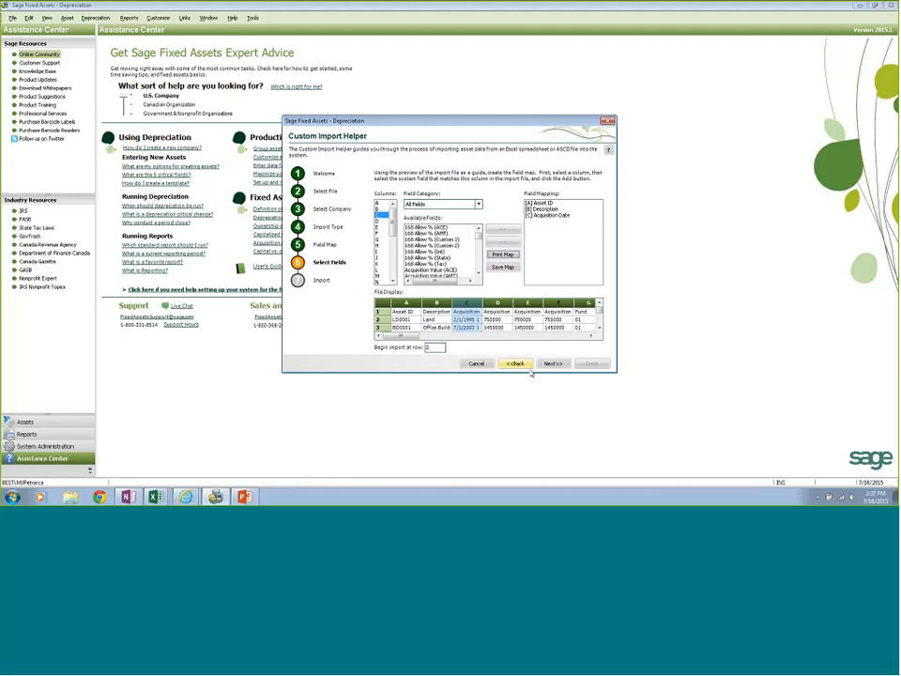
Return to the field map choice without keeping the new map and load the saved map CndSample.IMP from the Sage Fixed Assets folder.
click(496, 364)
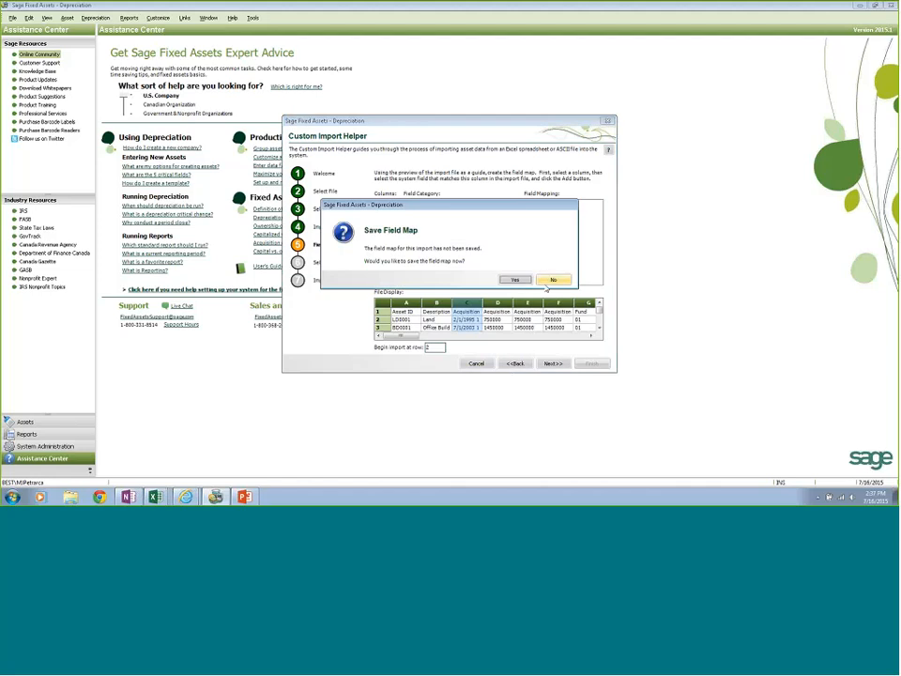
click(518, 279)
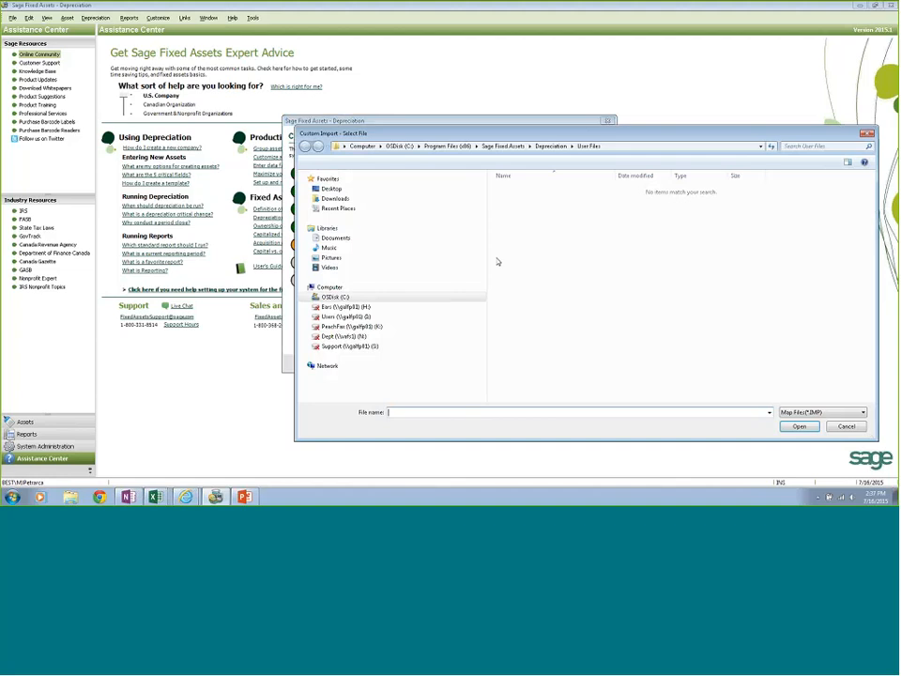
click(335, 296)
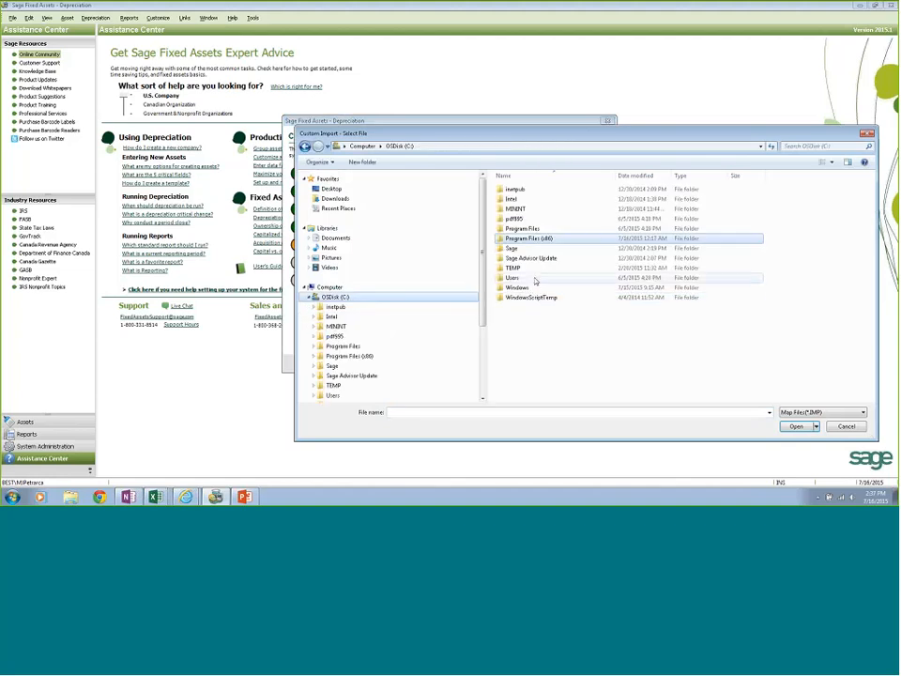
double_click(527, 240)
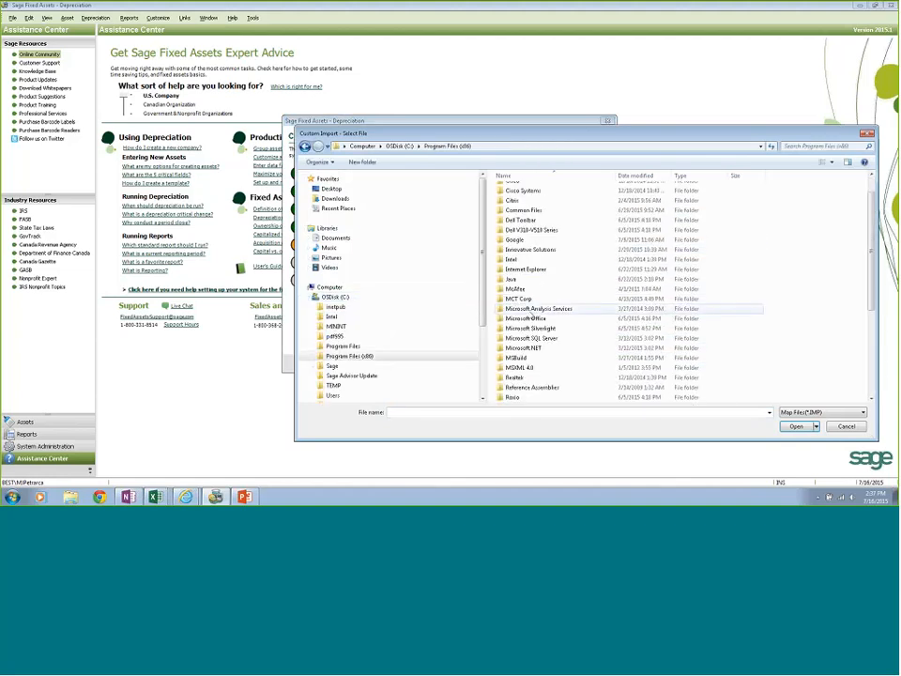
scroll(531, 356, down, 4)
scroll(533, 300, down, 2)
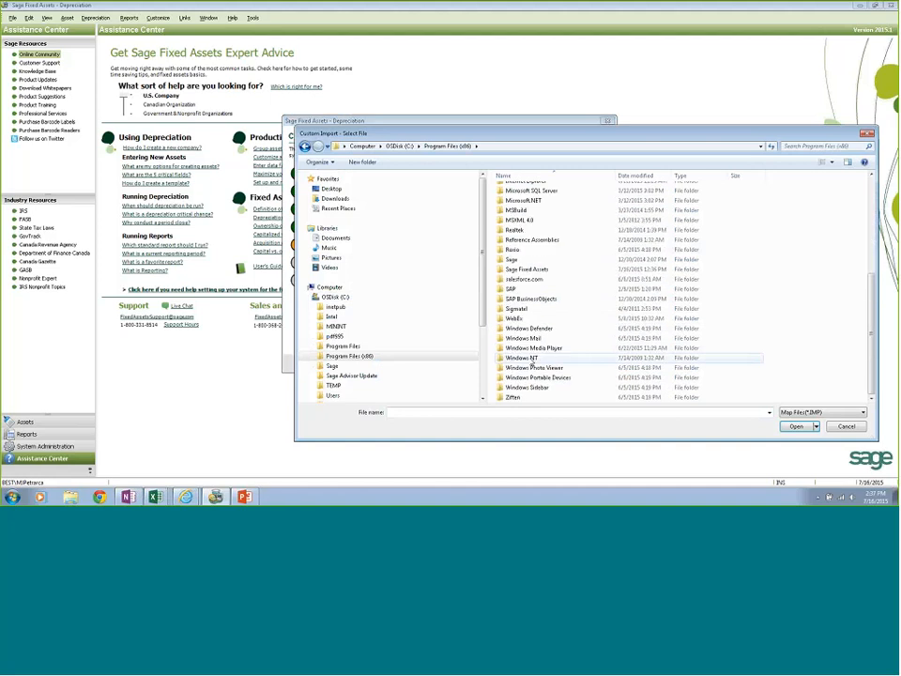
double_click(526, 269)
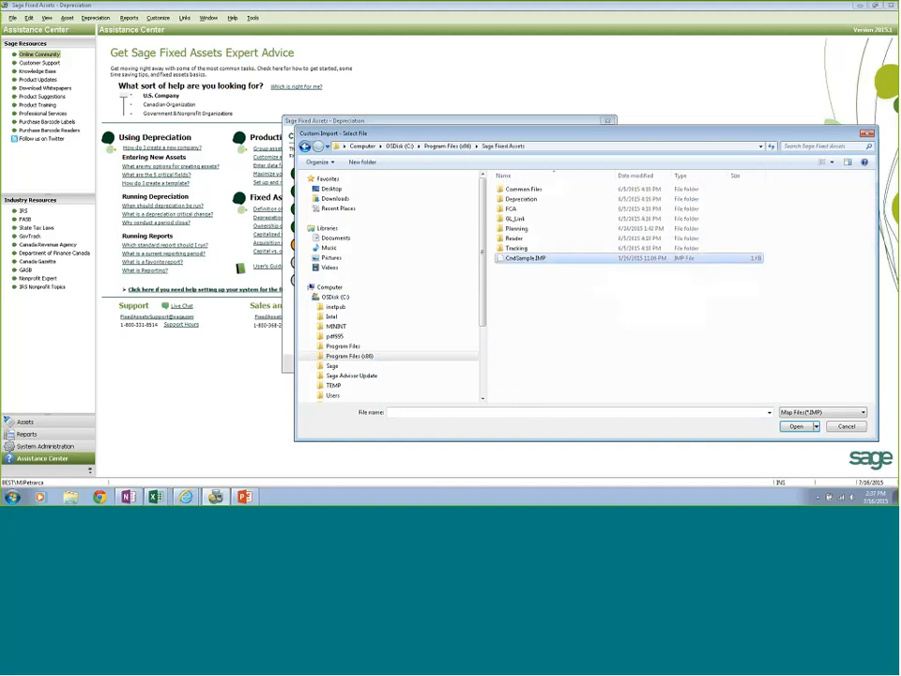
click(525, 258)
click(796, 426)
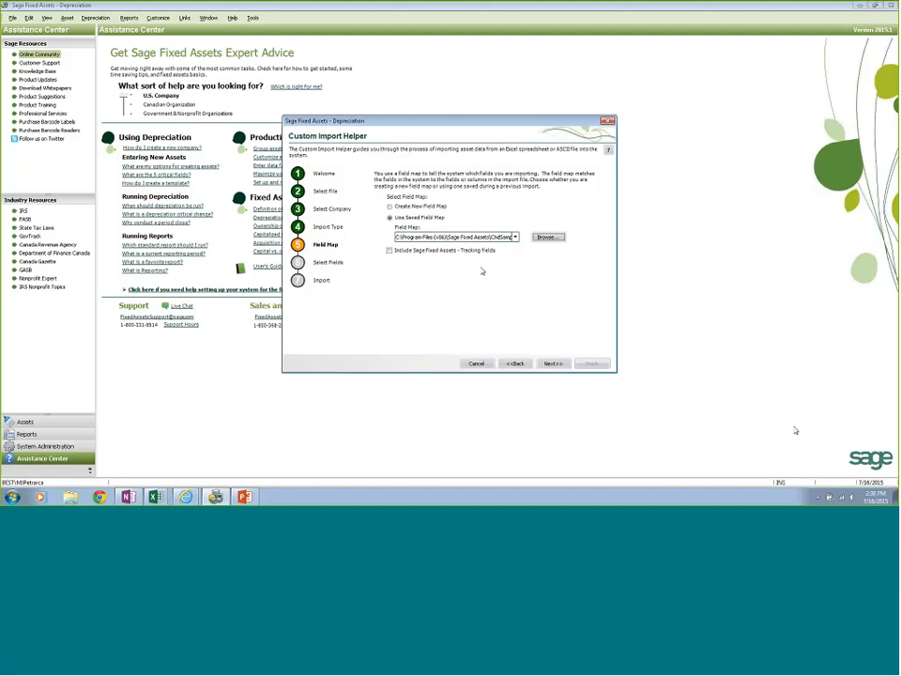
click(553, 363)
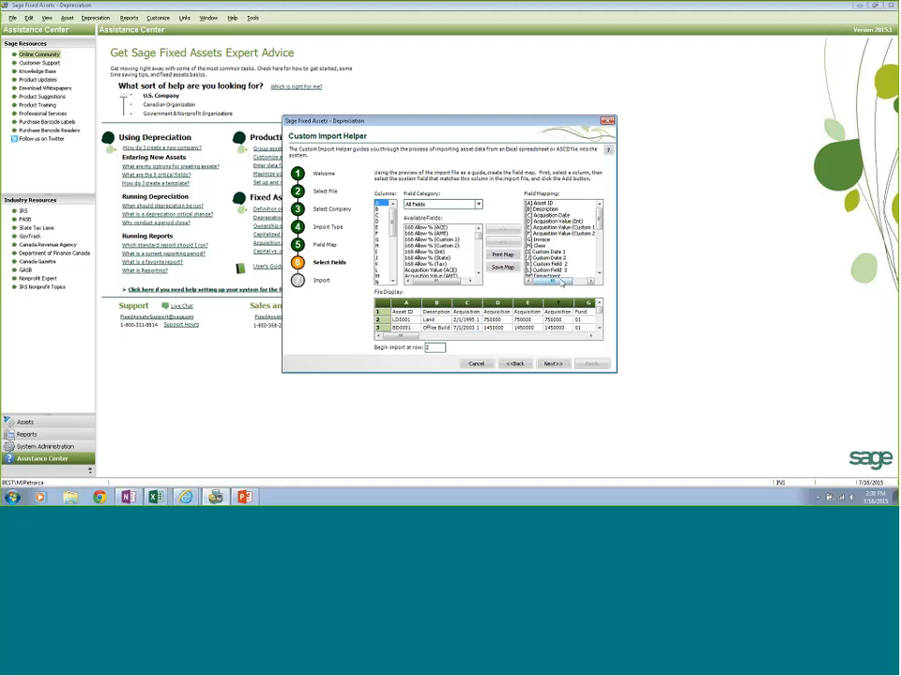
Accept the loaded field mapping, continue to the import summary and validate the import data.
click(559, 367)
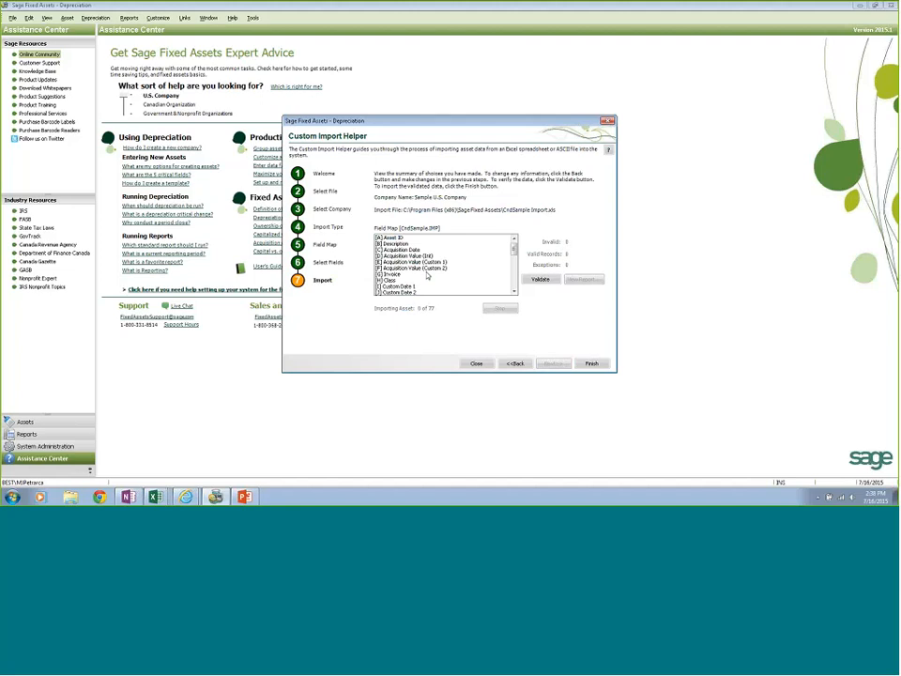
click(540, 279)
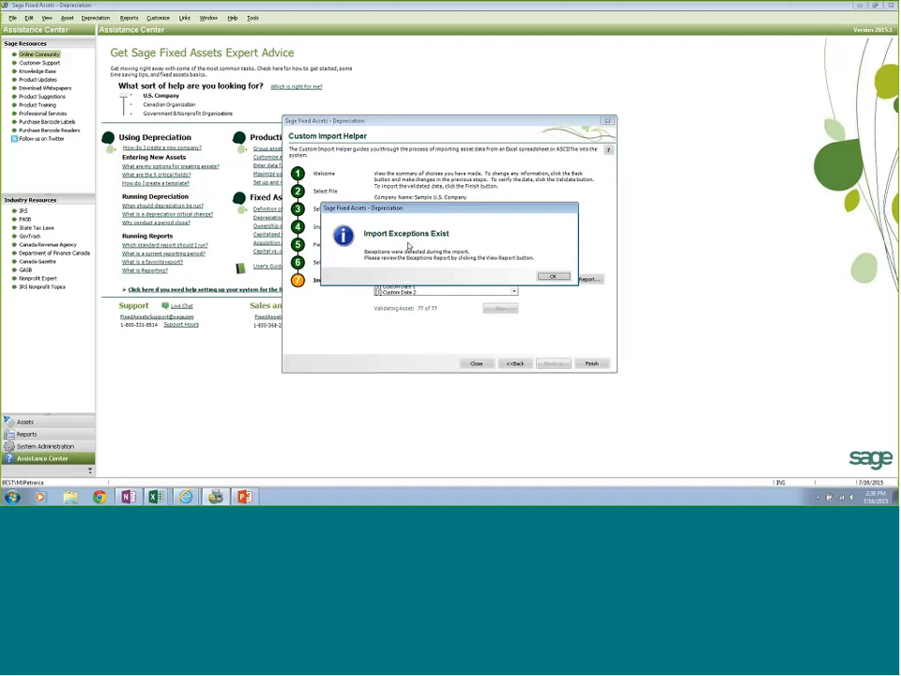
key(Return)
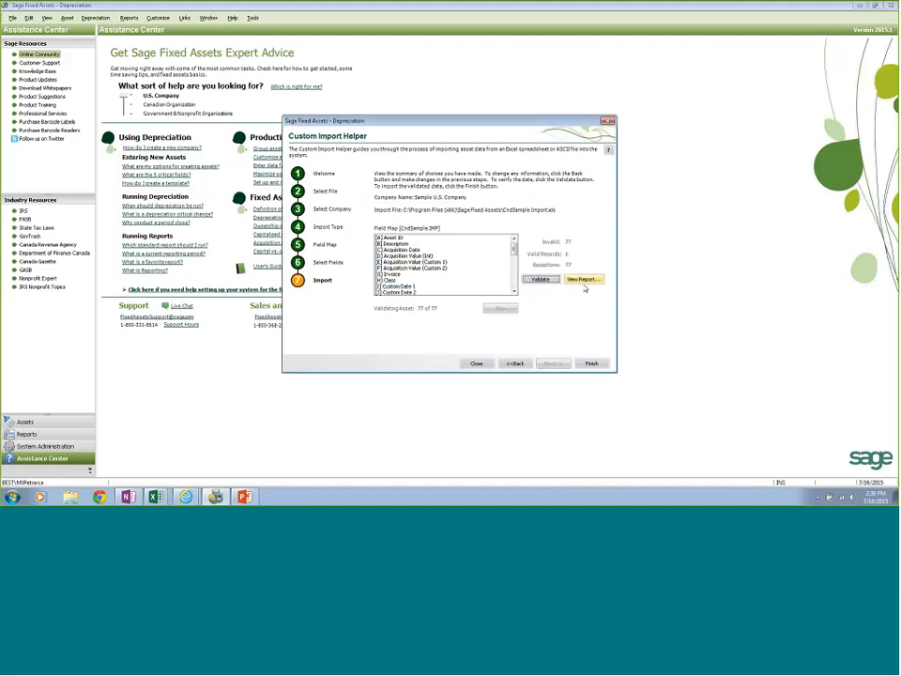
Run the import for Sample U.S. Company, confirm it and close the Custom Import Helper.
click(591, 363)
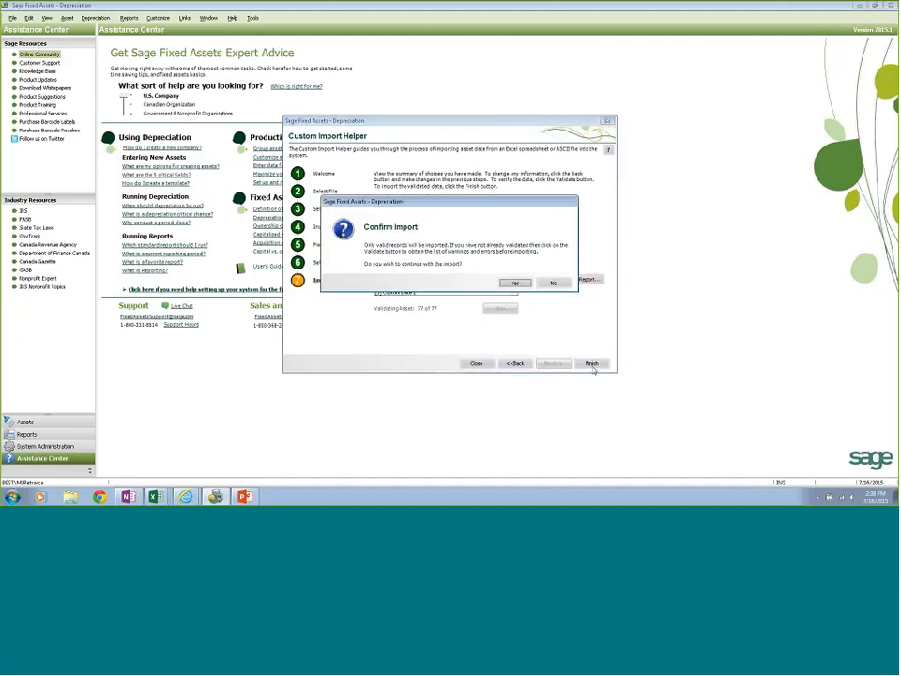
click(516, 283)
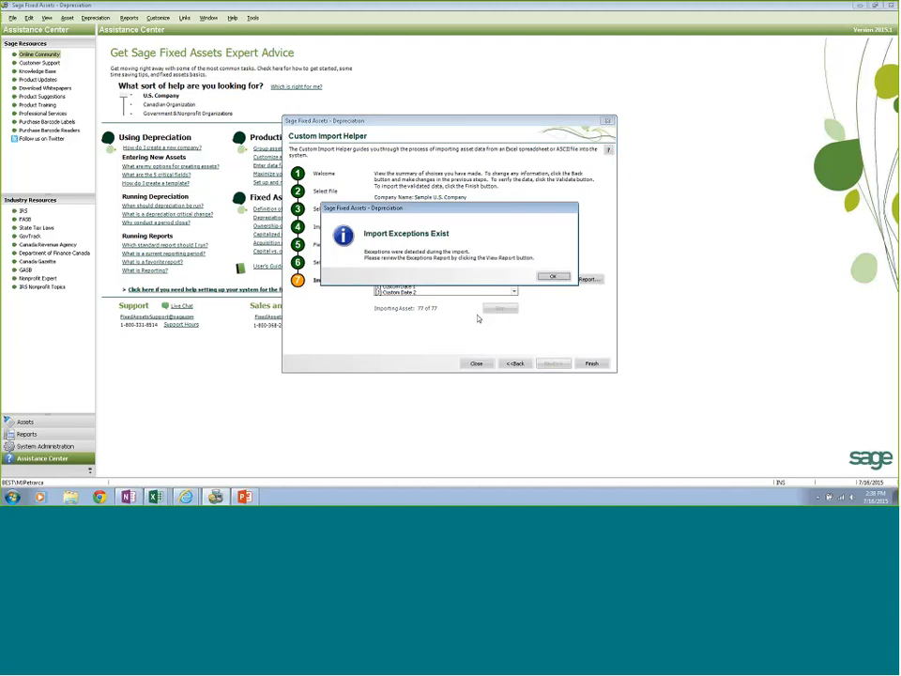
click(553, 277)
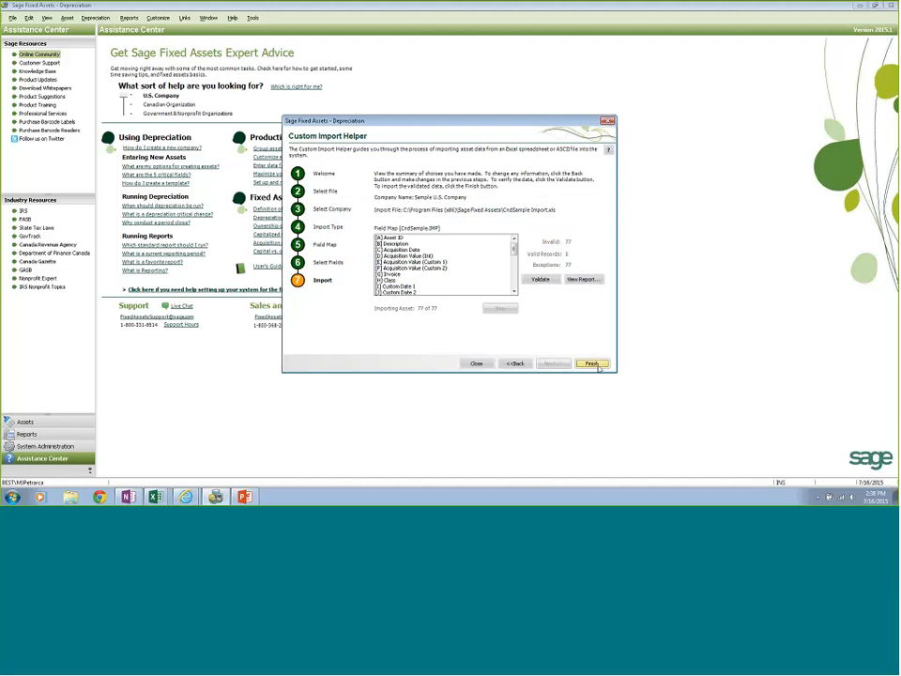
click(605, 124)
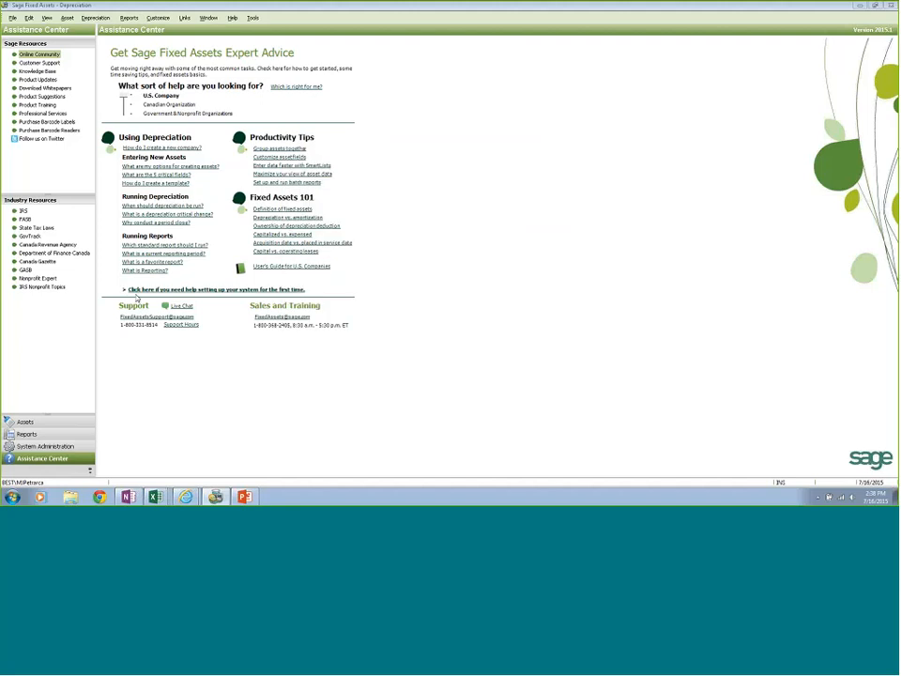
Open Sample U.S. Company from the list of companies.
click(13, 18)
click(25, 41)
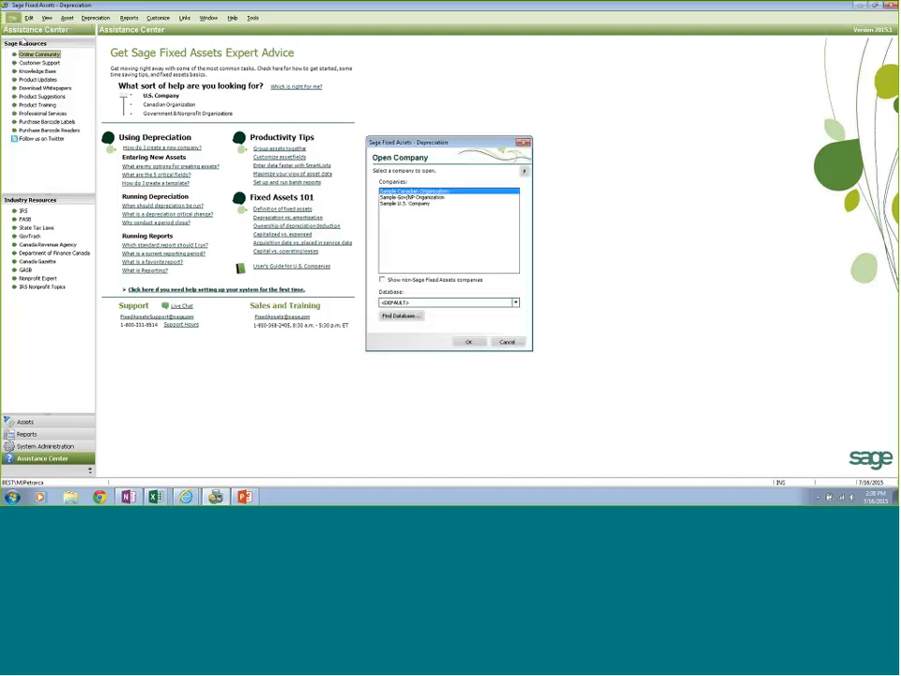
click(405, 204)
click(470, 342)
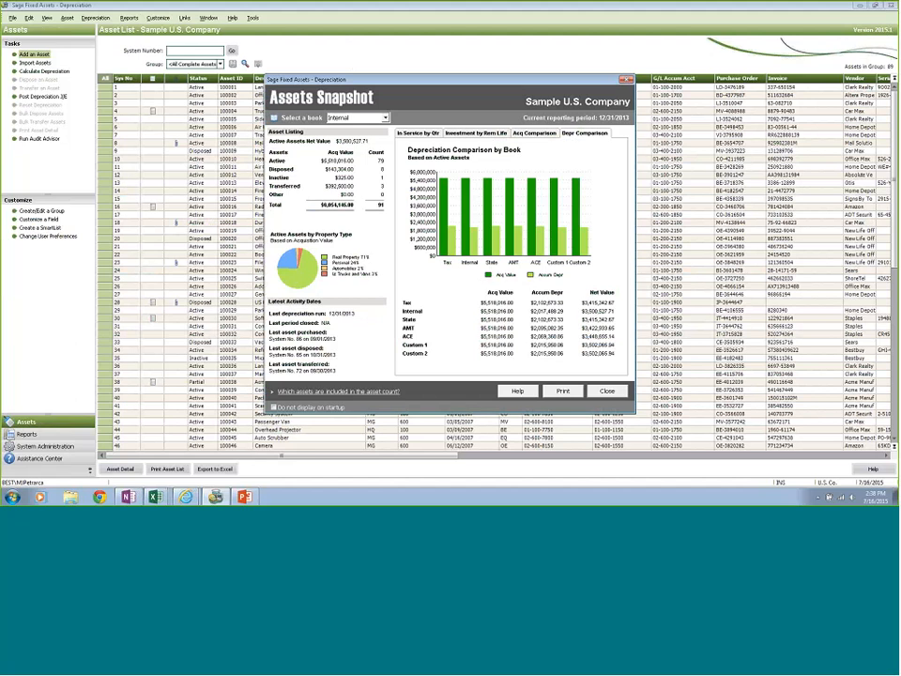
Review the Assets Snapshot charts for in-service quarter, investment by remaining life and acquisition comparison, and close the snapshot.
click(417, 134)
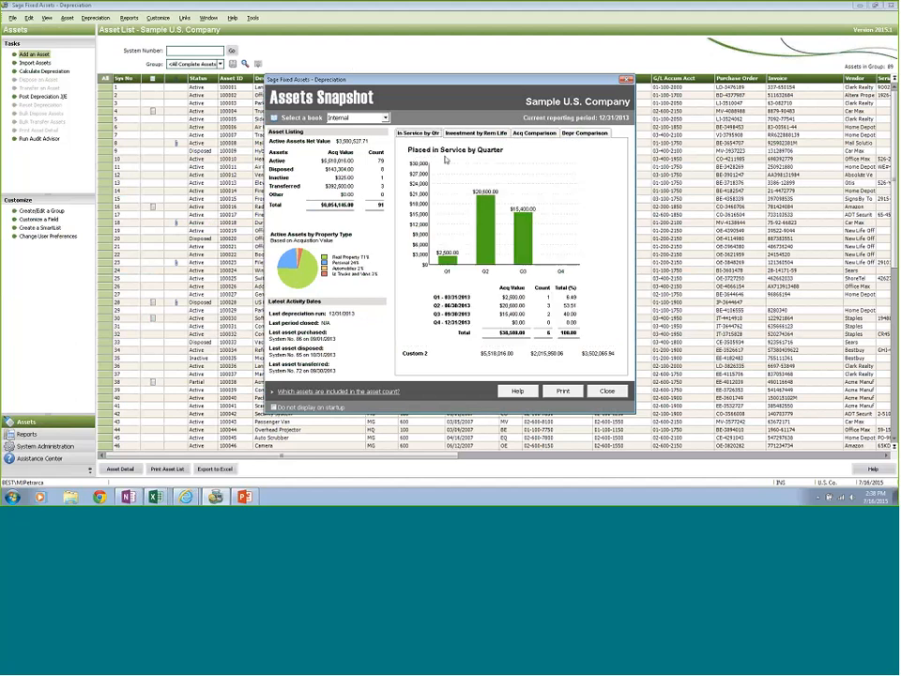
click(471, 134)
click(534, 134)
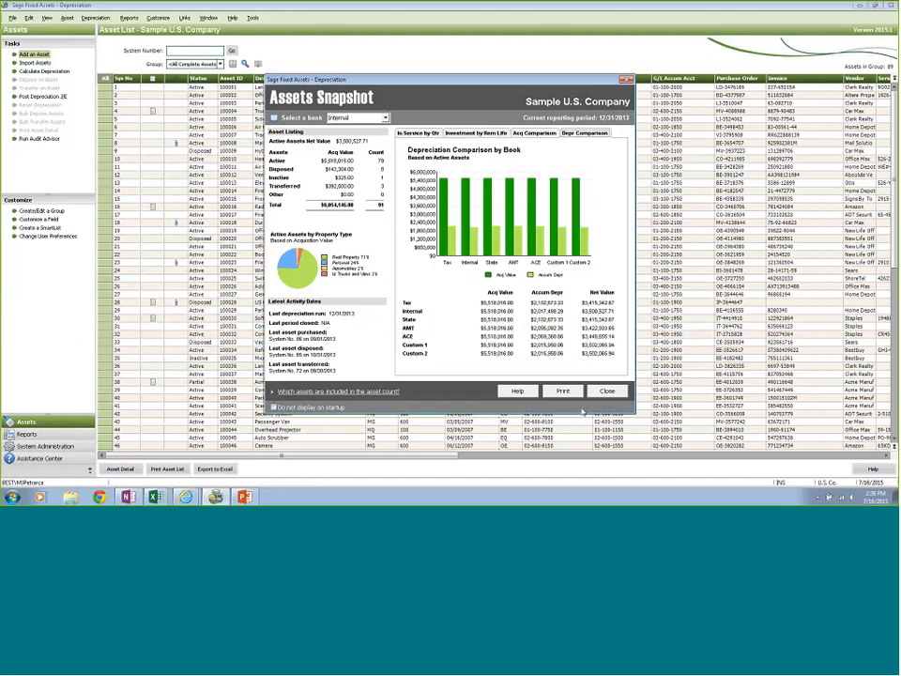
click(608, 390)
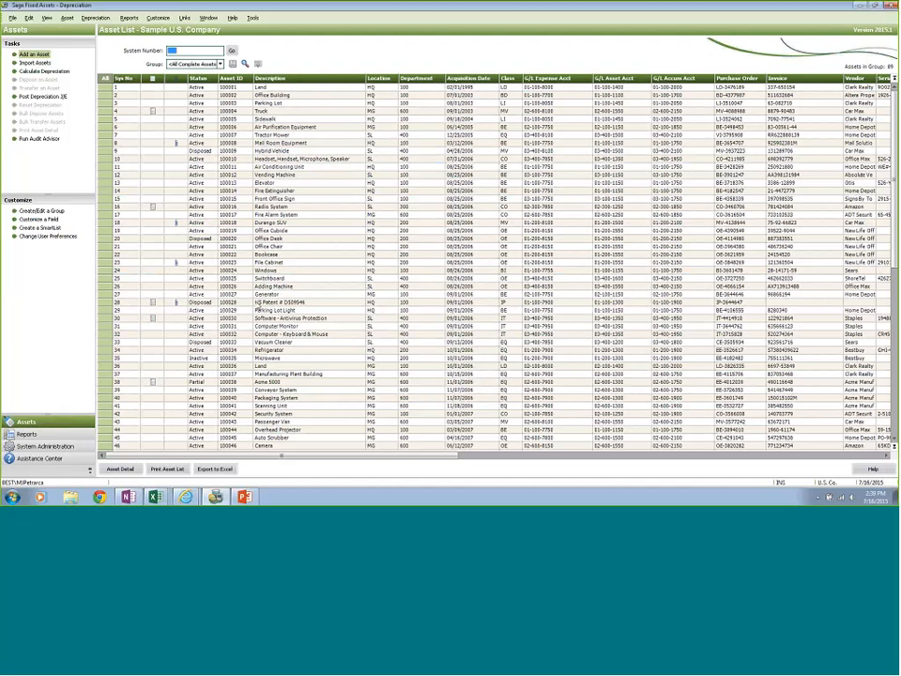
Look through the asset list to its end for imported records and reapply the All Complete Assets group.
scroll(497, 263, down, 8)
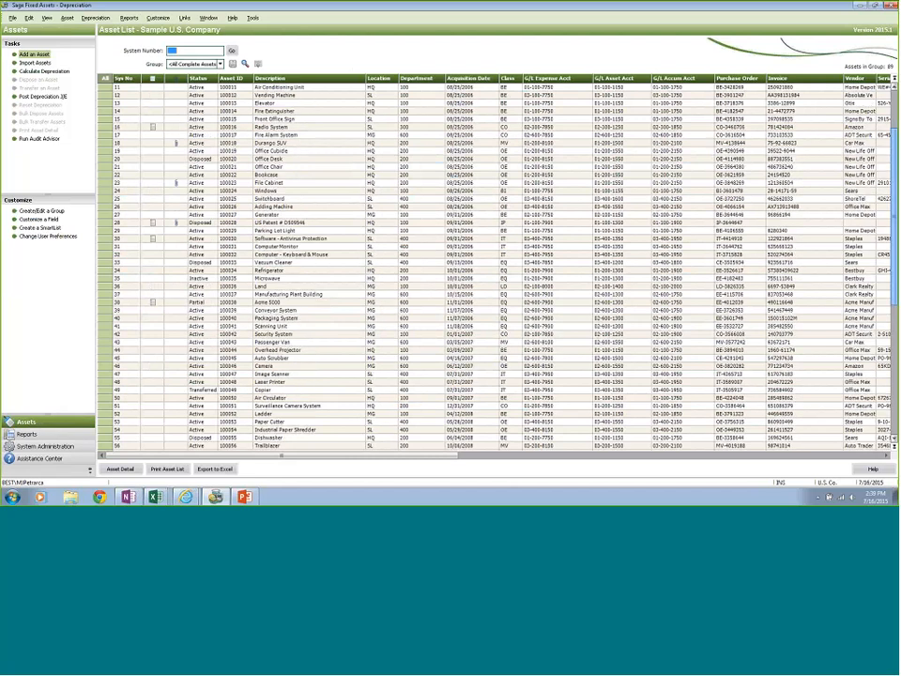
scroll(498, 263, down, 6)
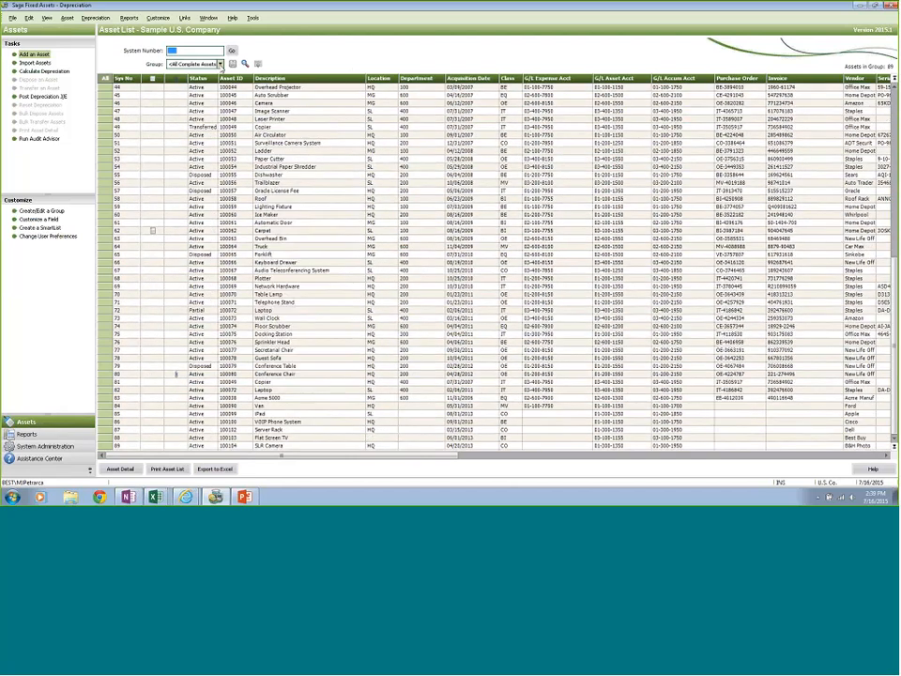
click(218, 64)
click(216, 81)
click(221, 64)
click(217, 73)
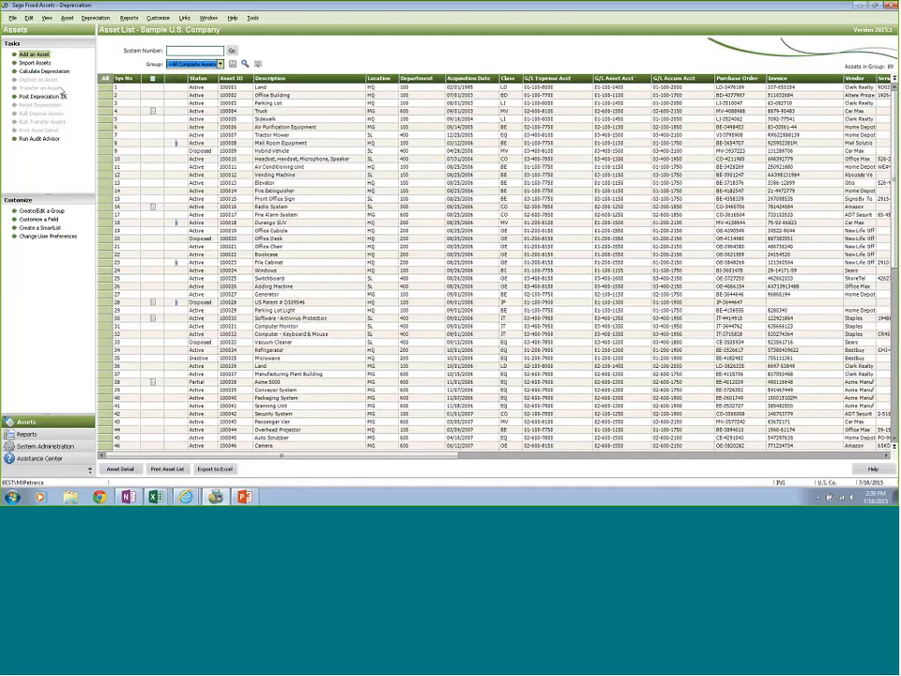
click(36, 62)
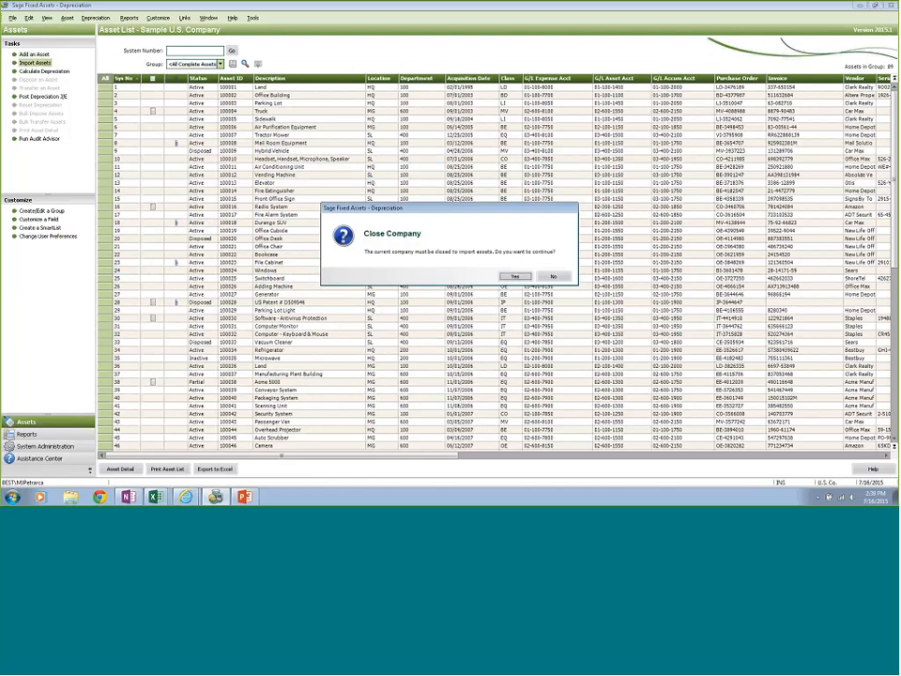
click(513, 276)
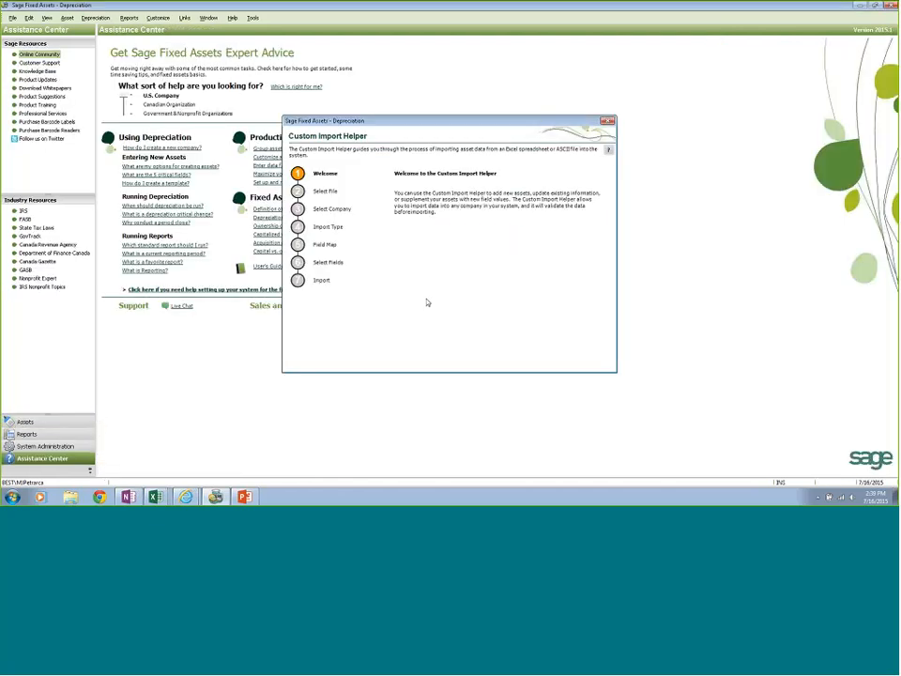
click(566, 365)
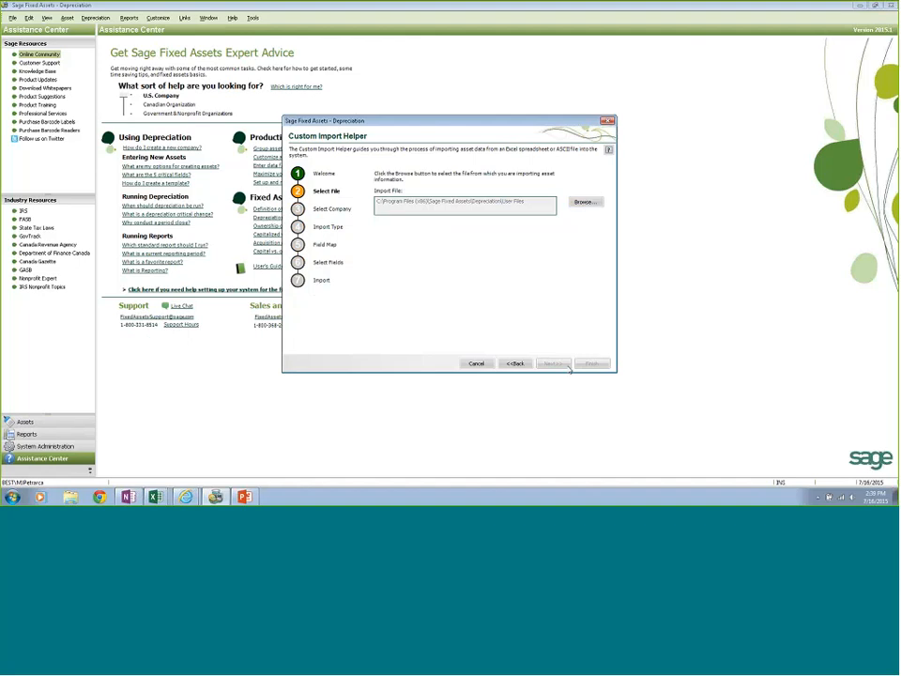
click(585, 202)
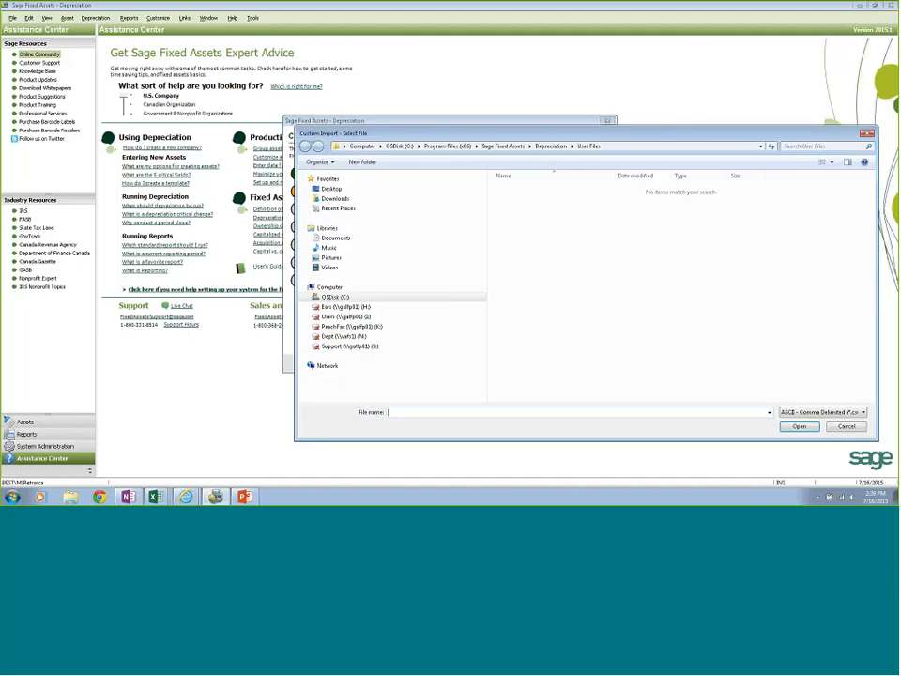
click(340, 297)
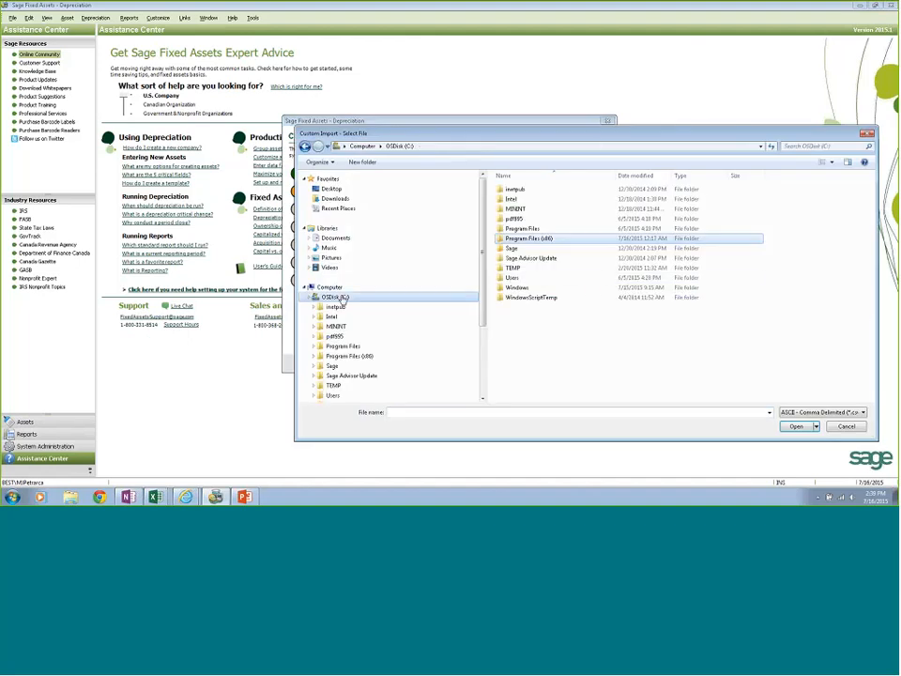
double_click(523, 237)
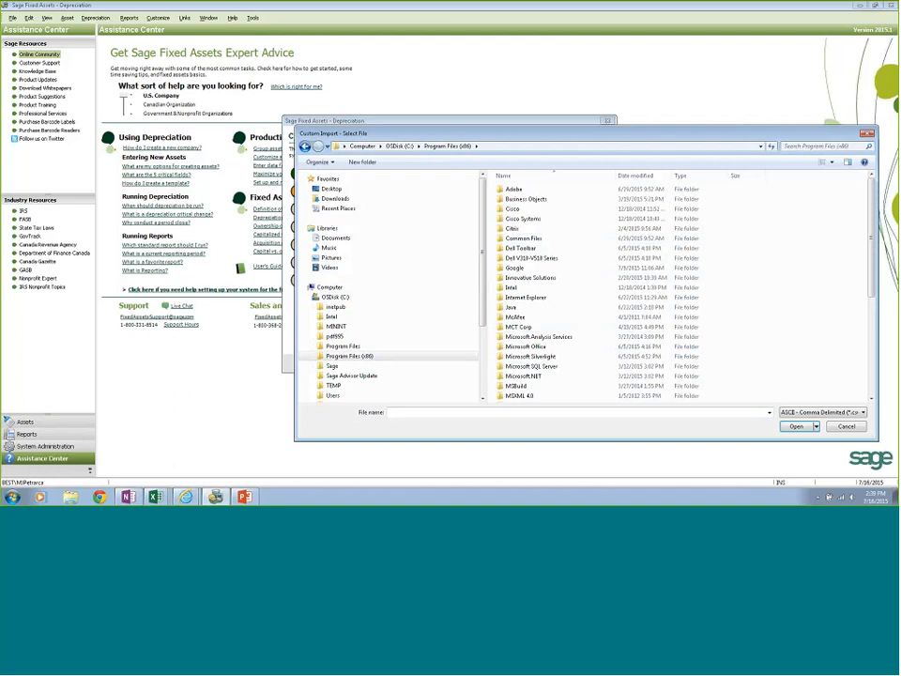
click(850, 426)
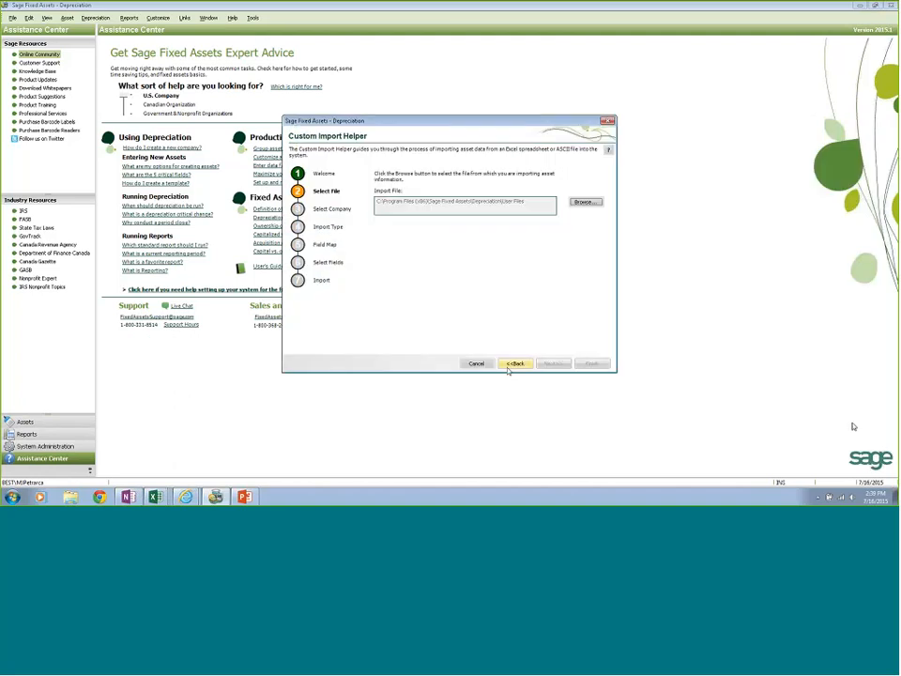
click(477, 364)
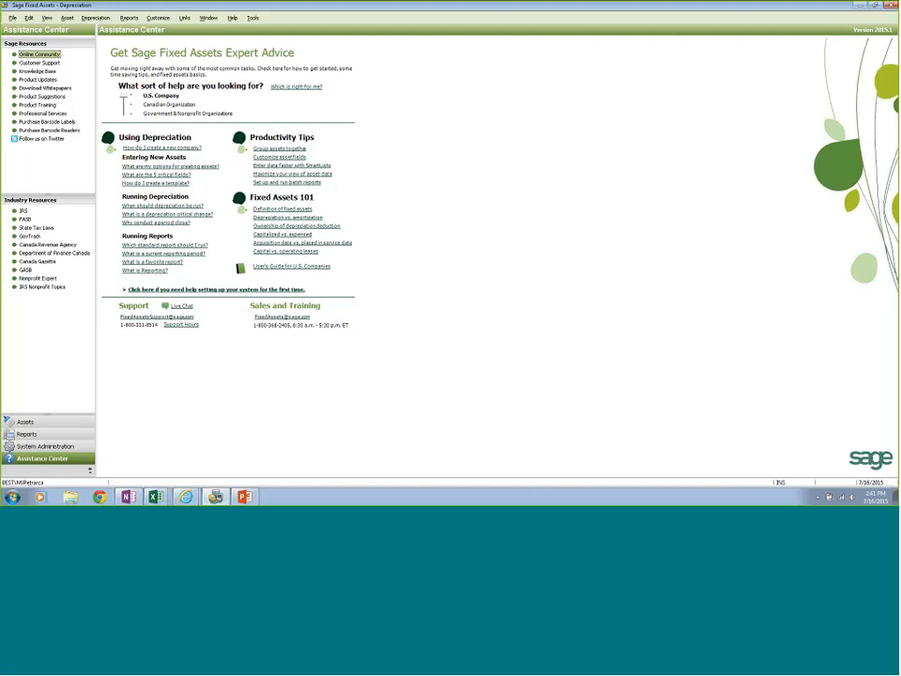
Minimize the Sage Fixed Assets window to return to the desktop.
click(859, 5)
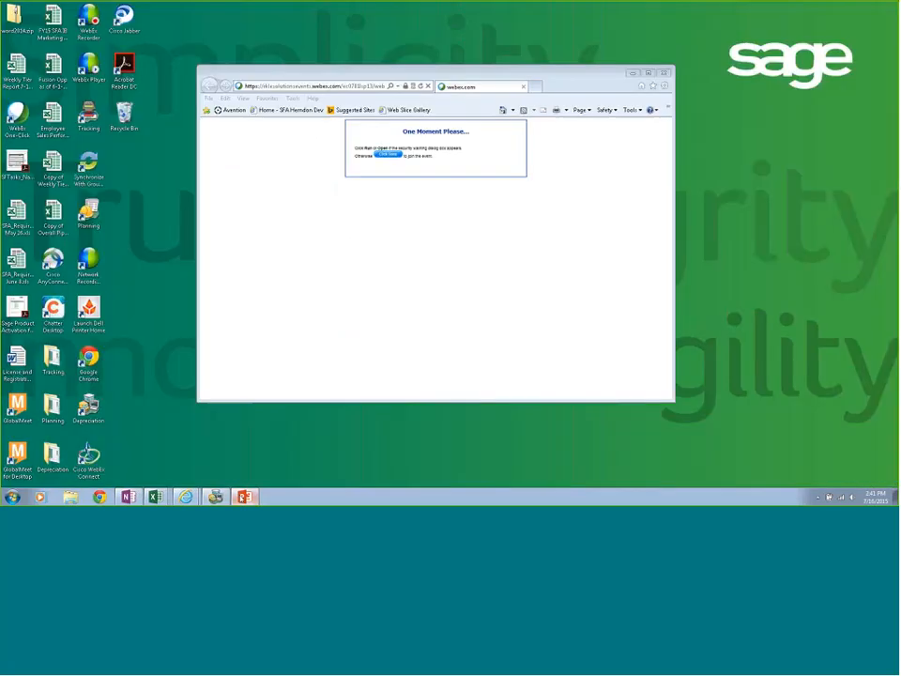